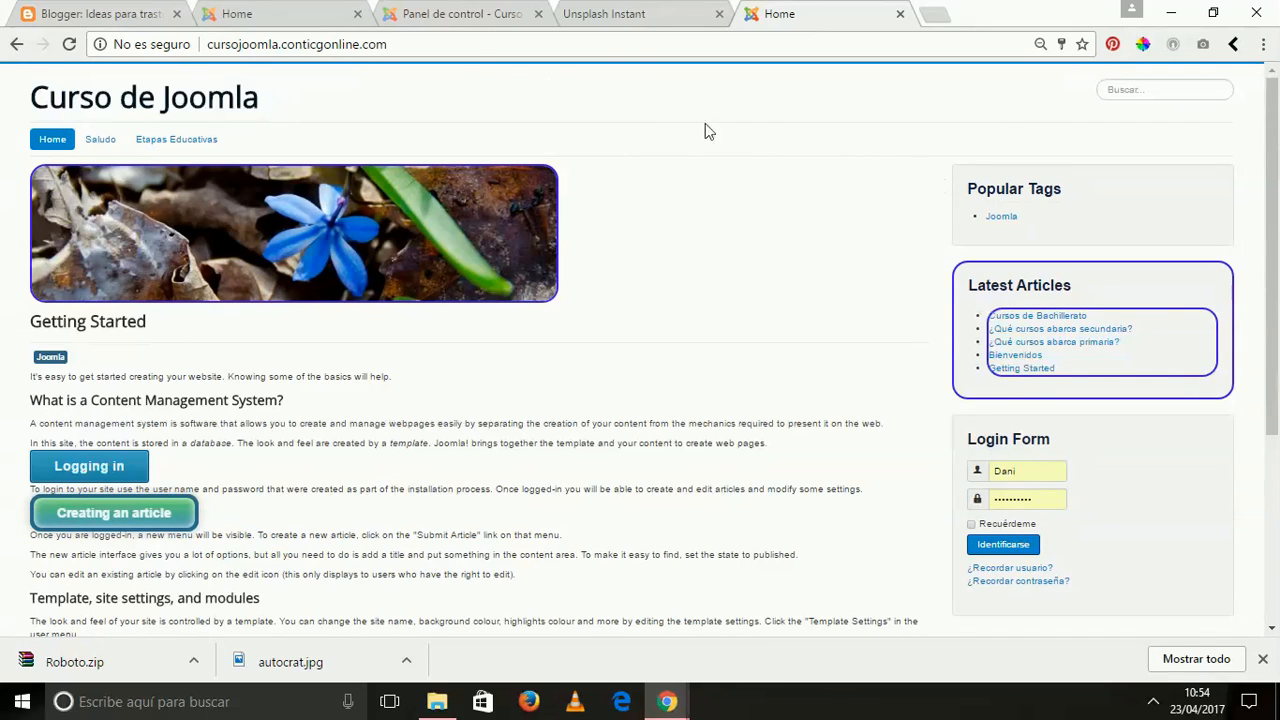
- Load the site's home page with /?tp=1 appended to its address to show the module positions
right_click(407, 44)
click(399, 45)
text(/)
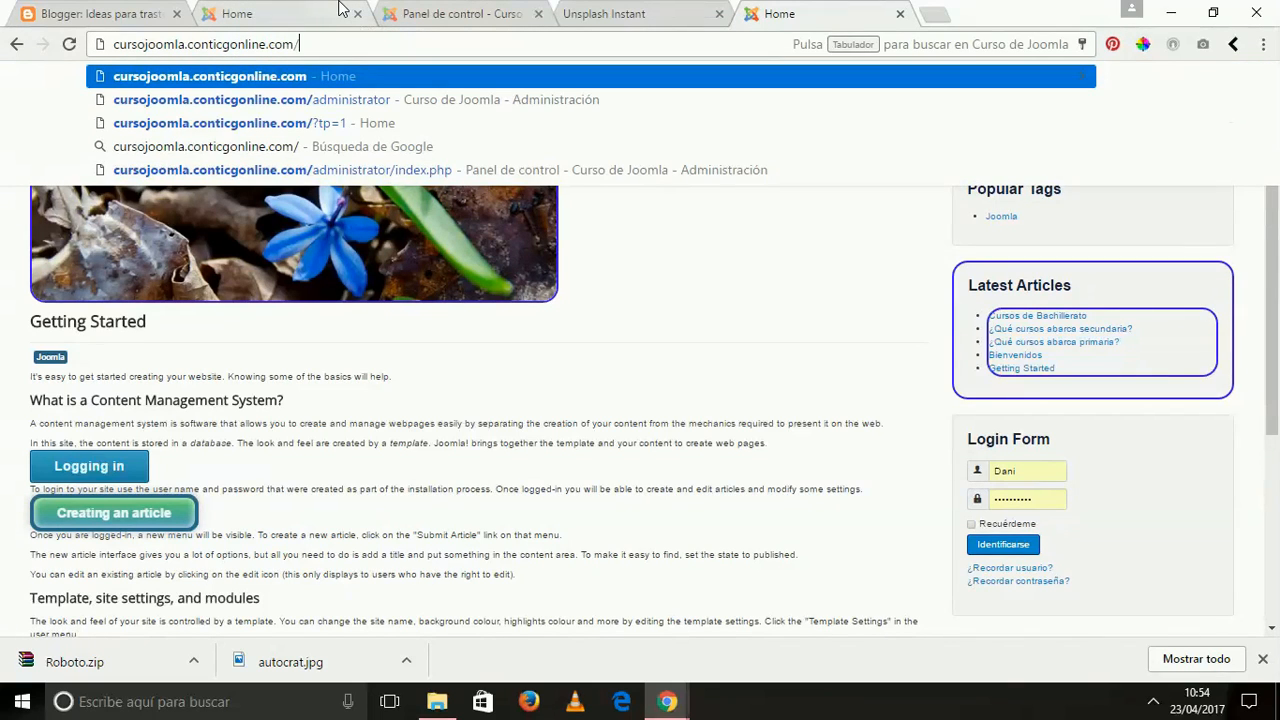
click(320, 82)
click(399, 44)
click(399, 44)
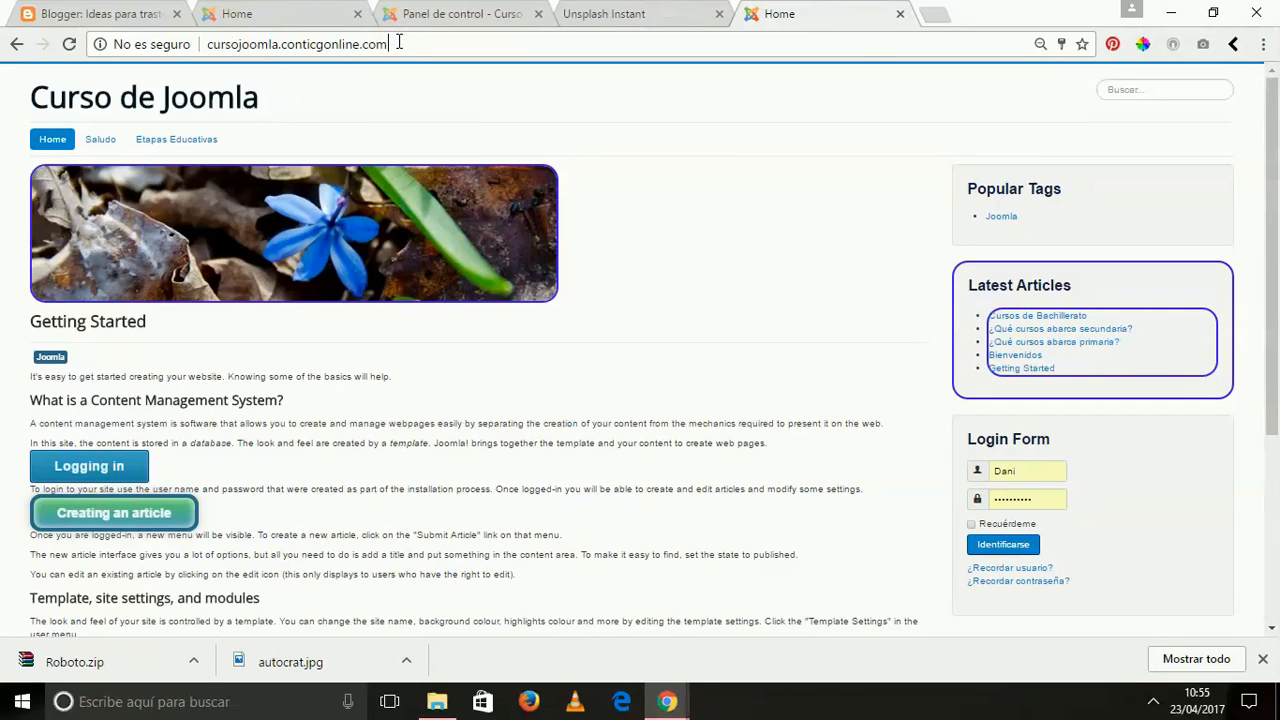
text(/)
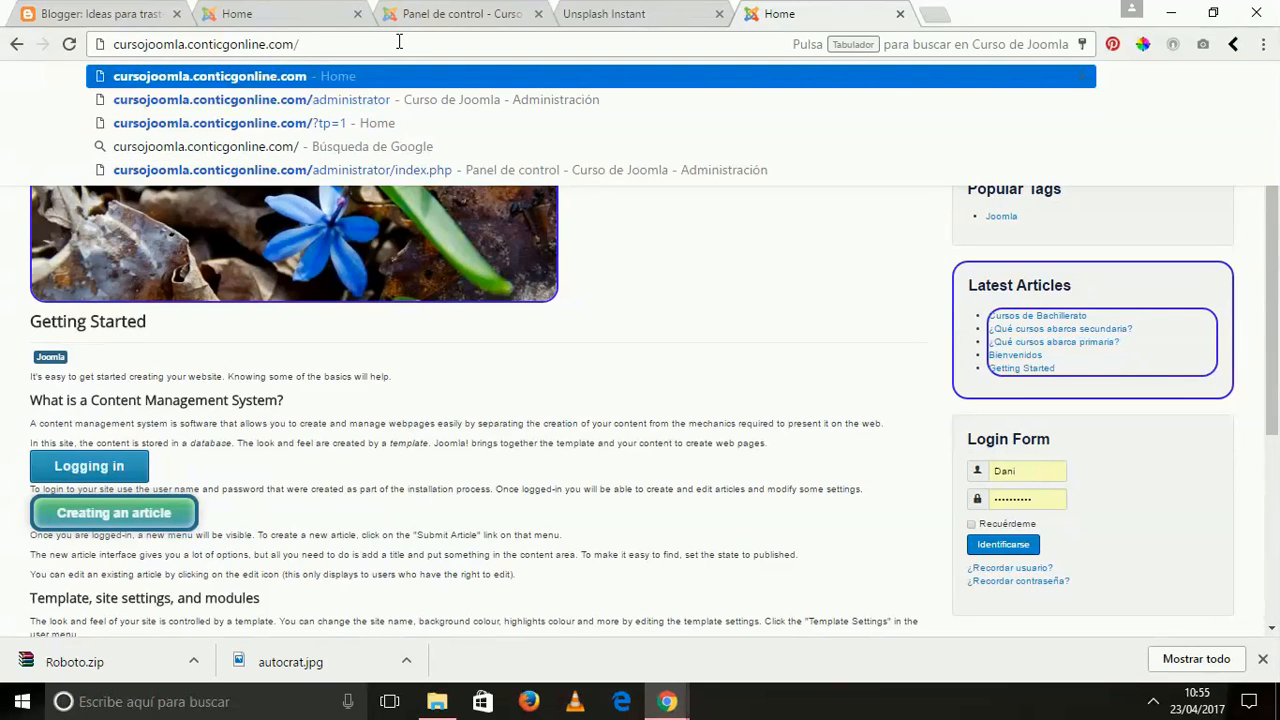
text(?)
right_click(355, 46)
click(339, 41)
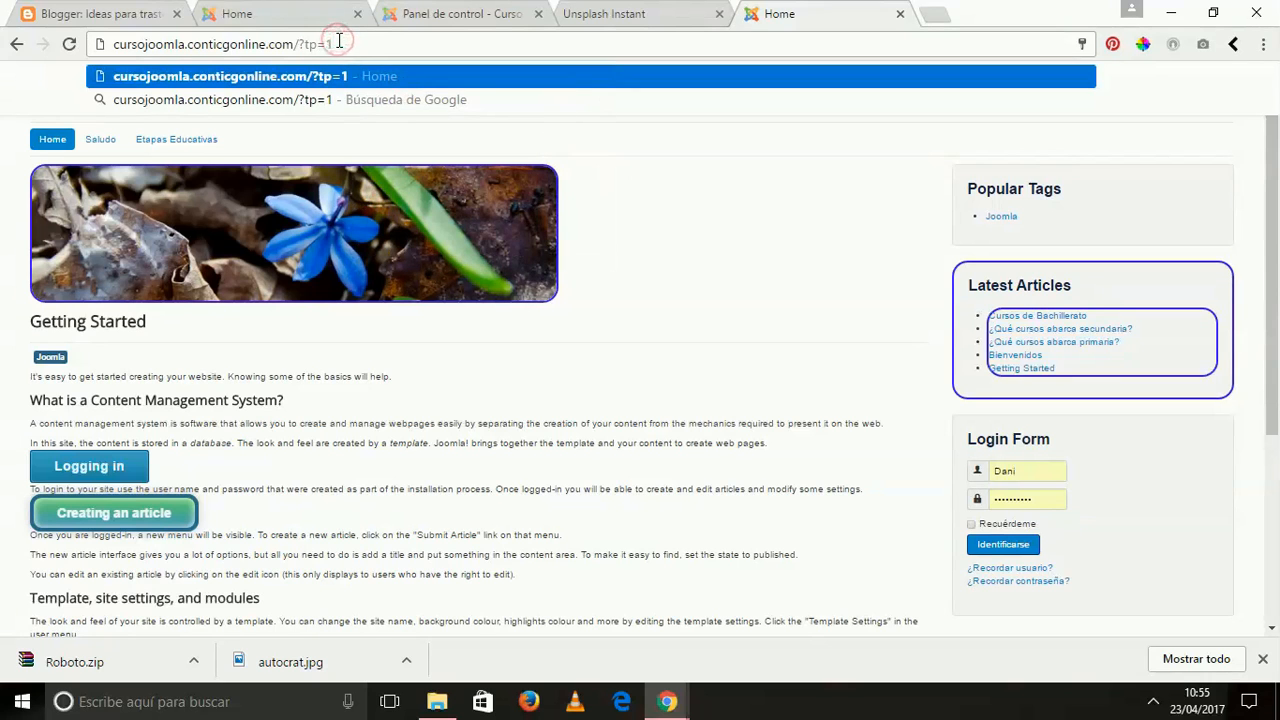
key(Return)
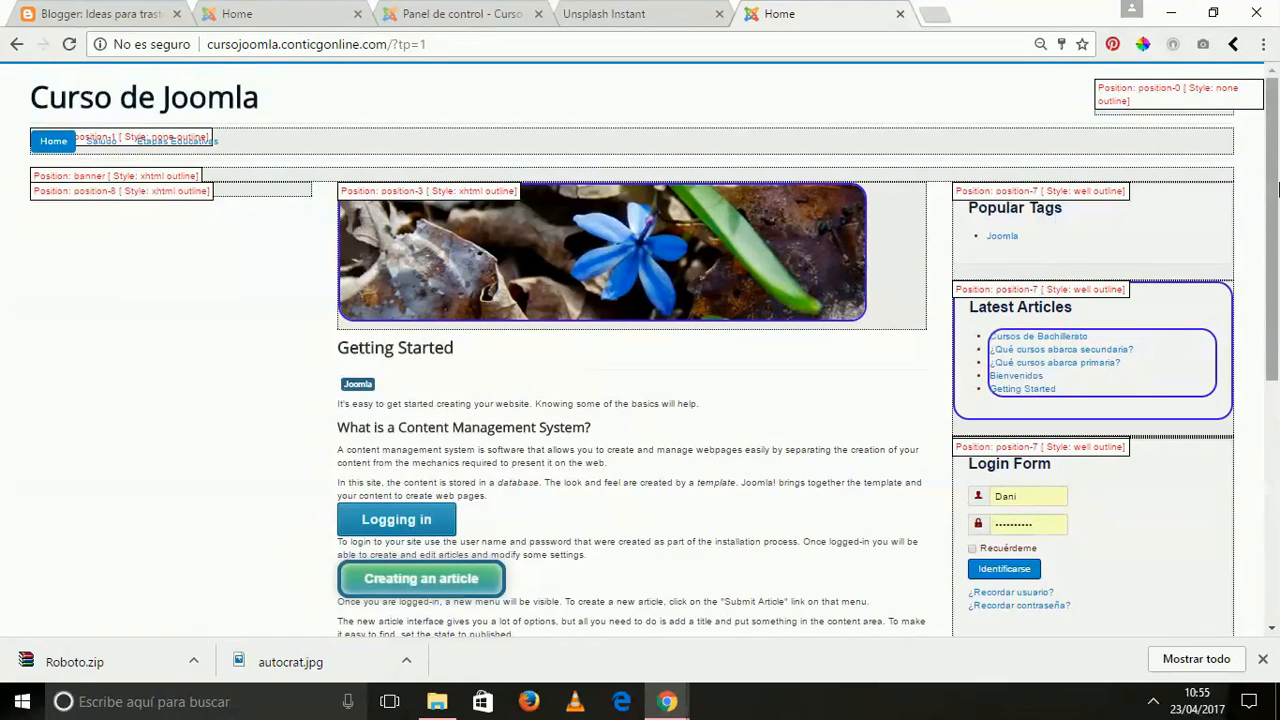
- Examine the outlined module positions and their styles across the whole home page
right_click(1272, 190)
right_click(1272, 192)
right_click(1272, 194)
click(1272, 162)
right_click(1273, 270)
right_click(710, 97)
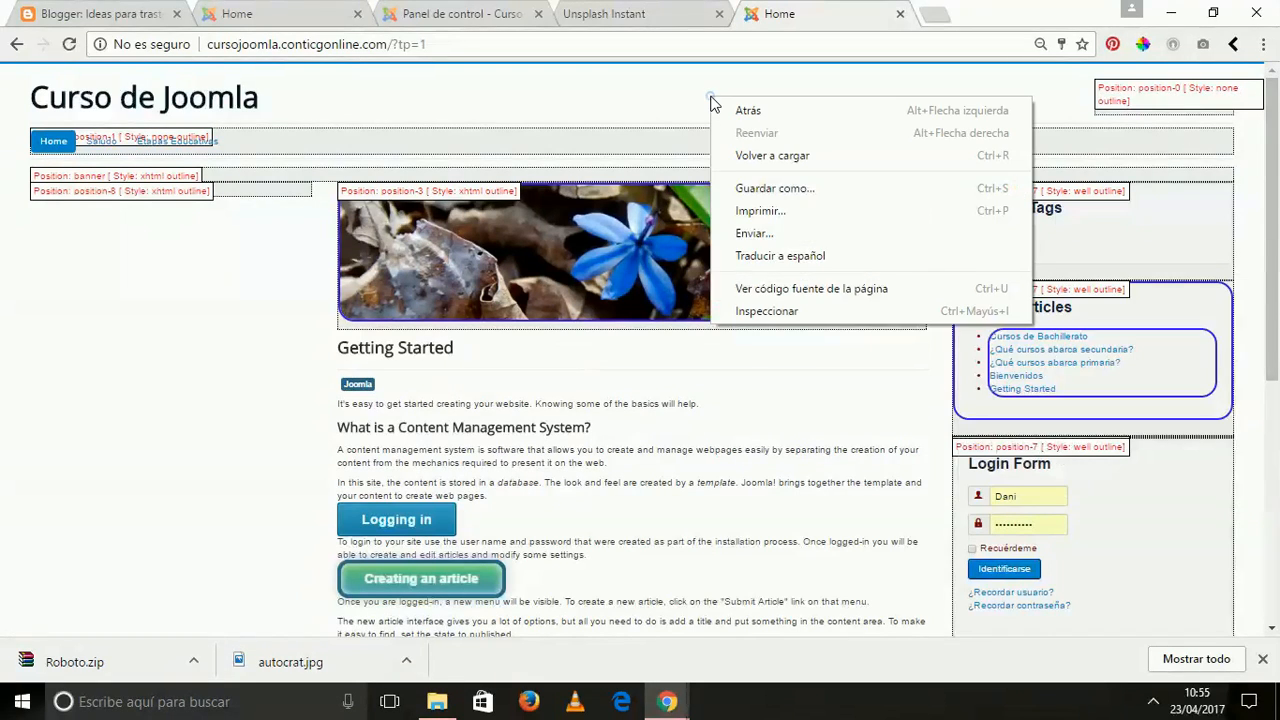
click(682, 101)
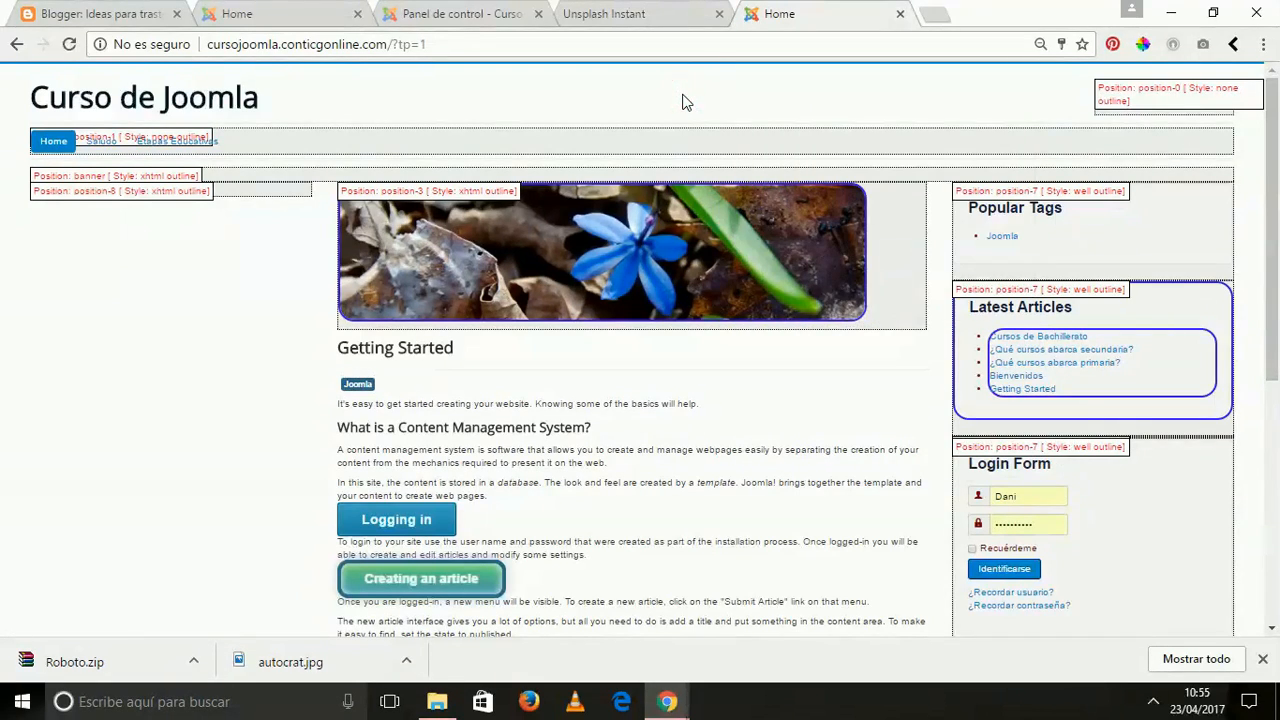
- Open the global options of the site's template styles in the Joomla administrator
click(426, 14)
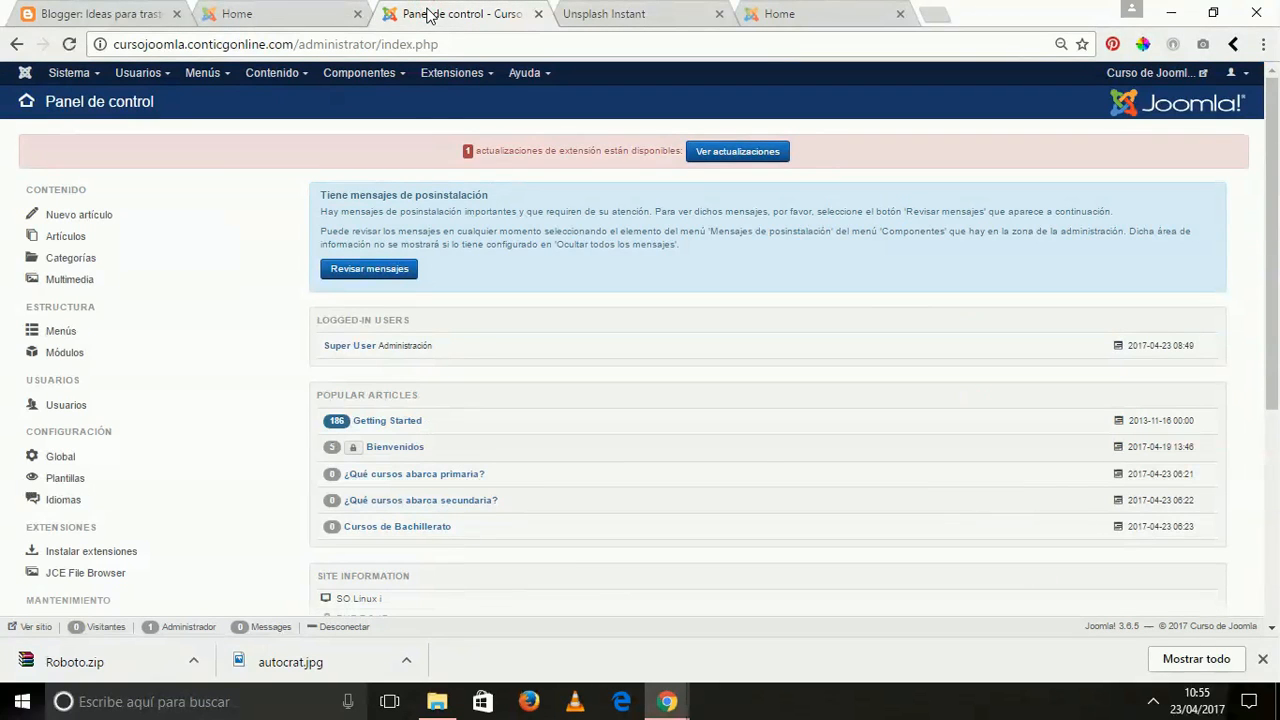
click(452, 73)
click(526, 73)
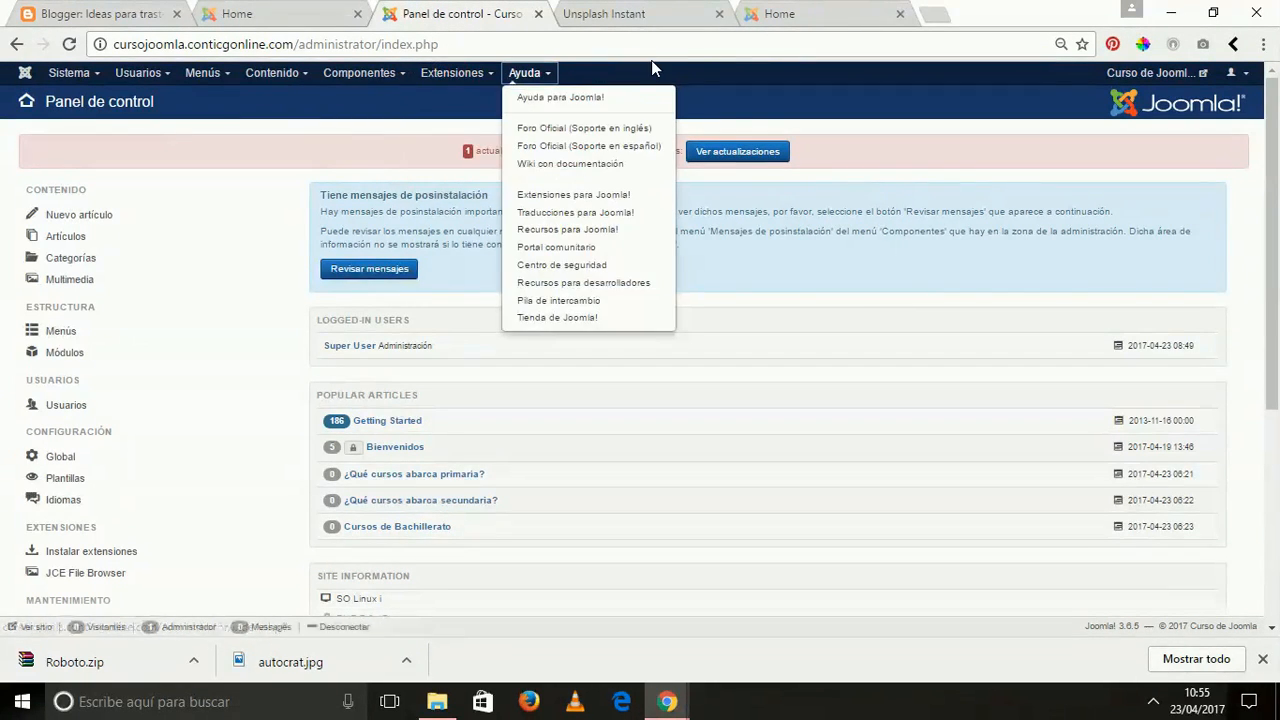
click(460, 74)
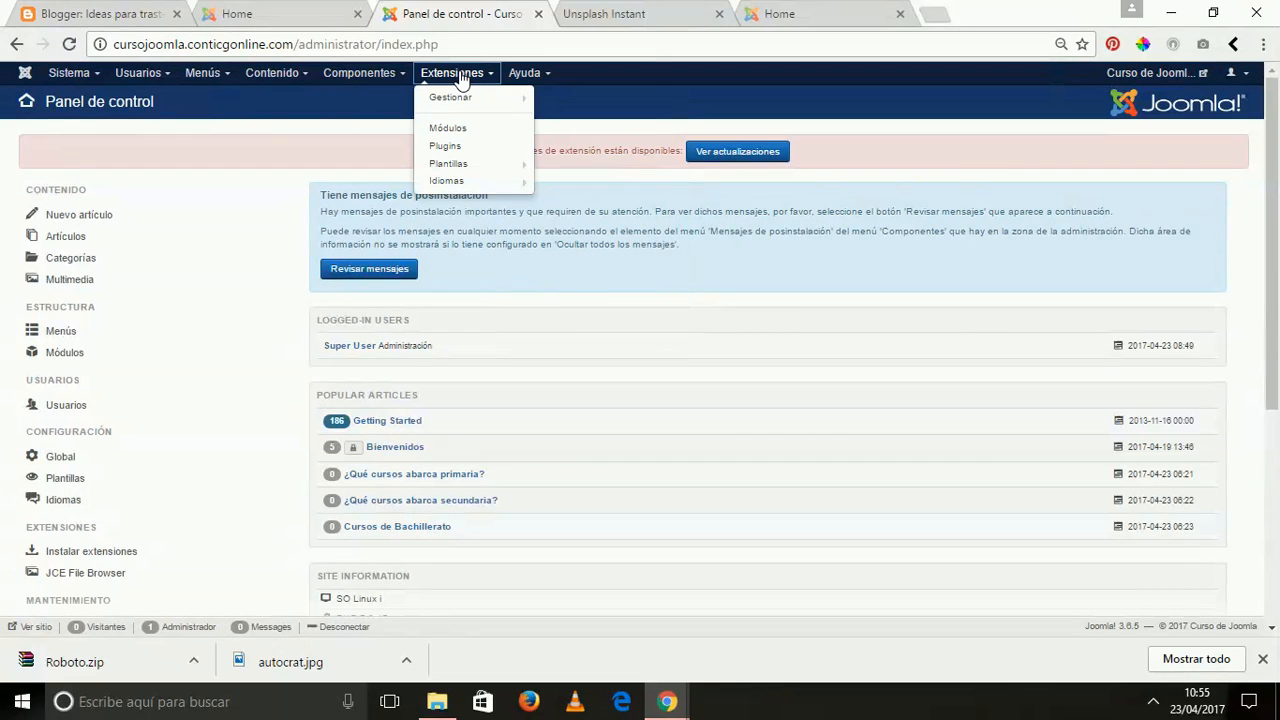
click(455, 182)
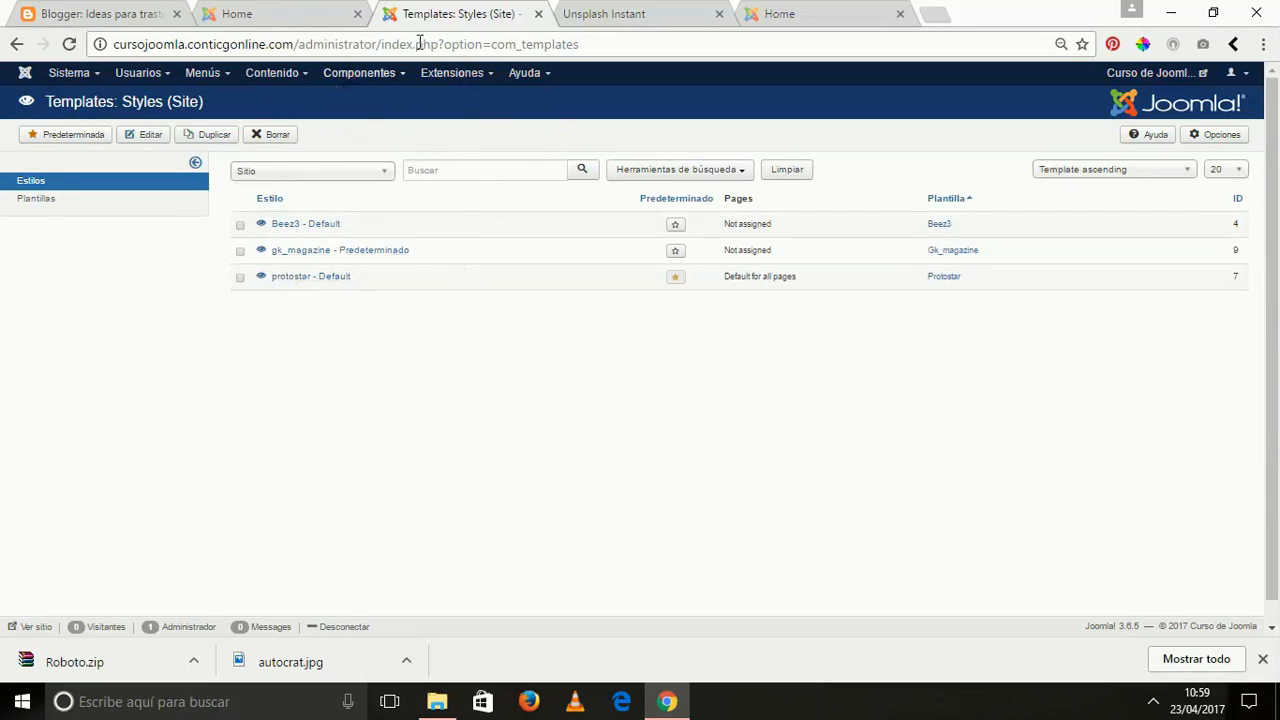
click(240, 279)
click(240, 277)
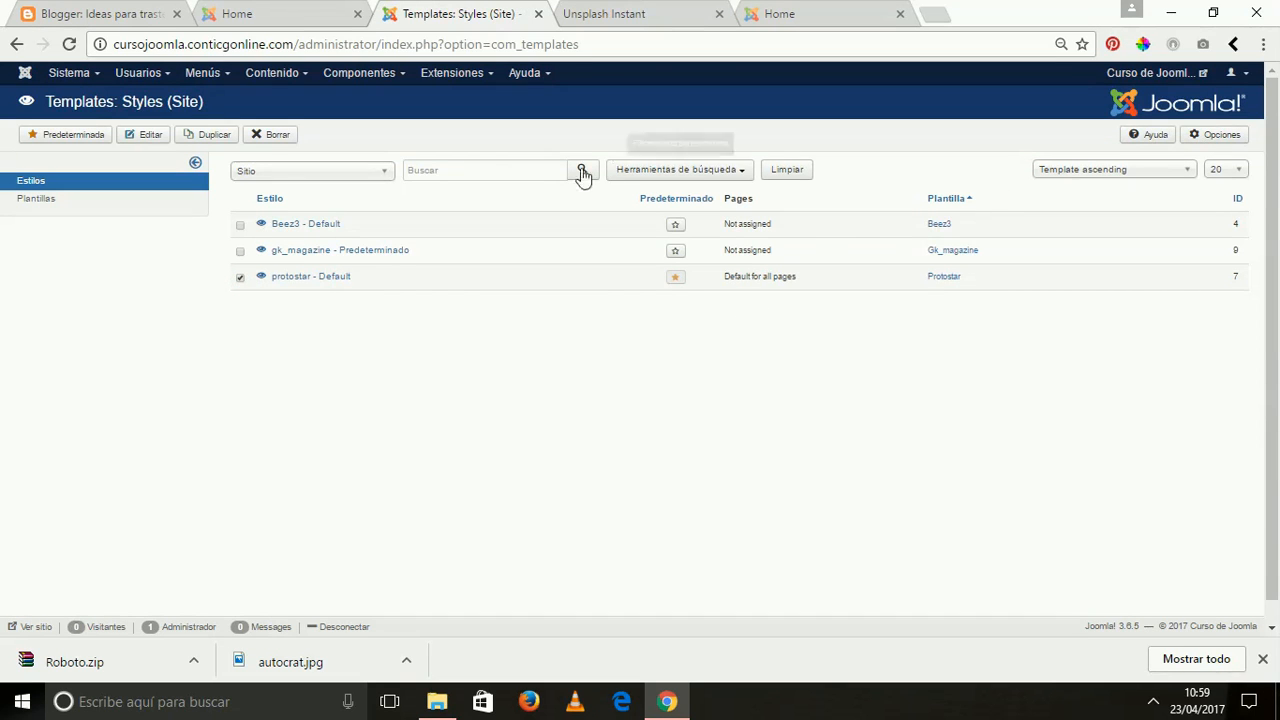
click(1214, 135)
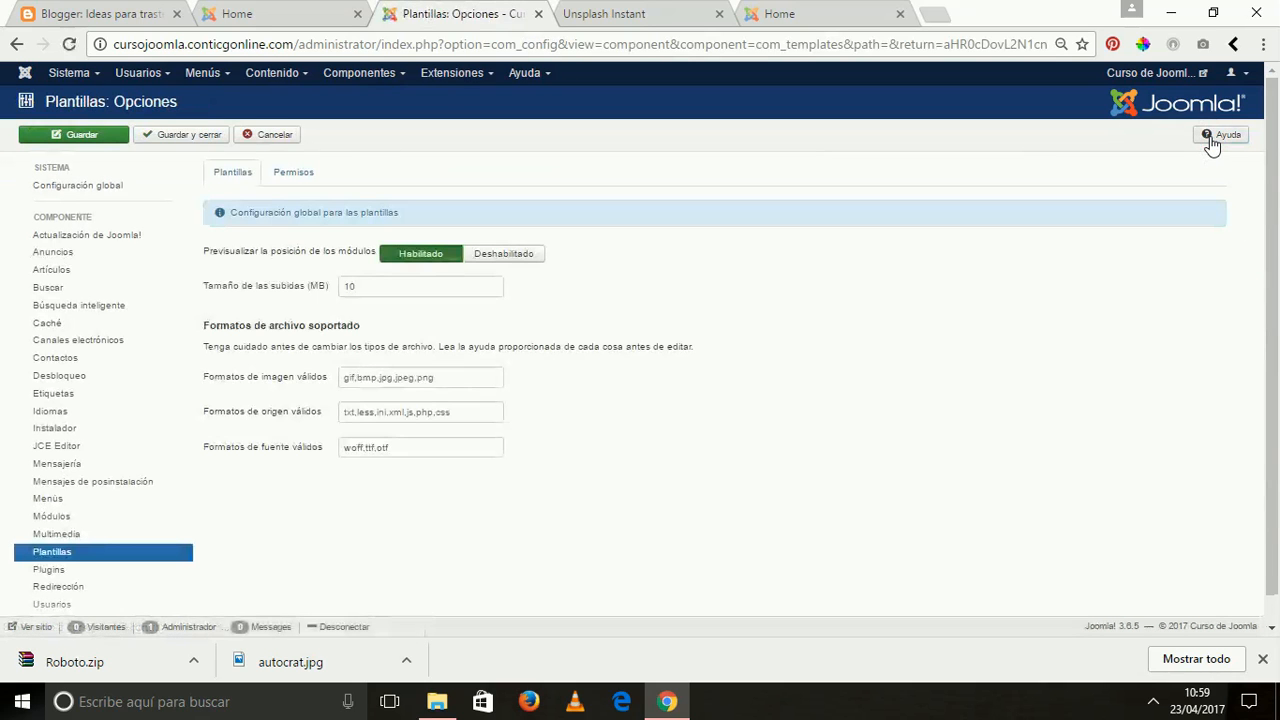
- Set the module position preview (Previsualizar la posición de los módulos) to Deshabilitado and save the template options
mouse_move(246, 261)
click(510, 258)
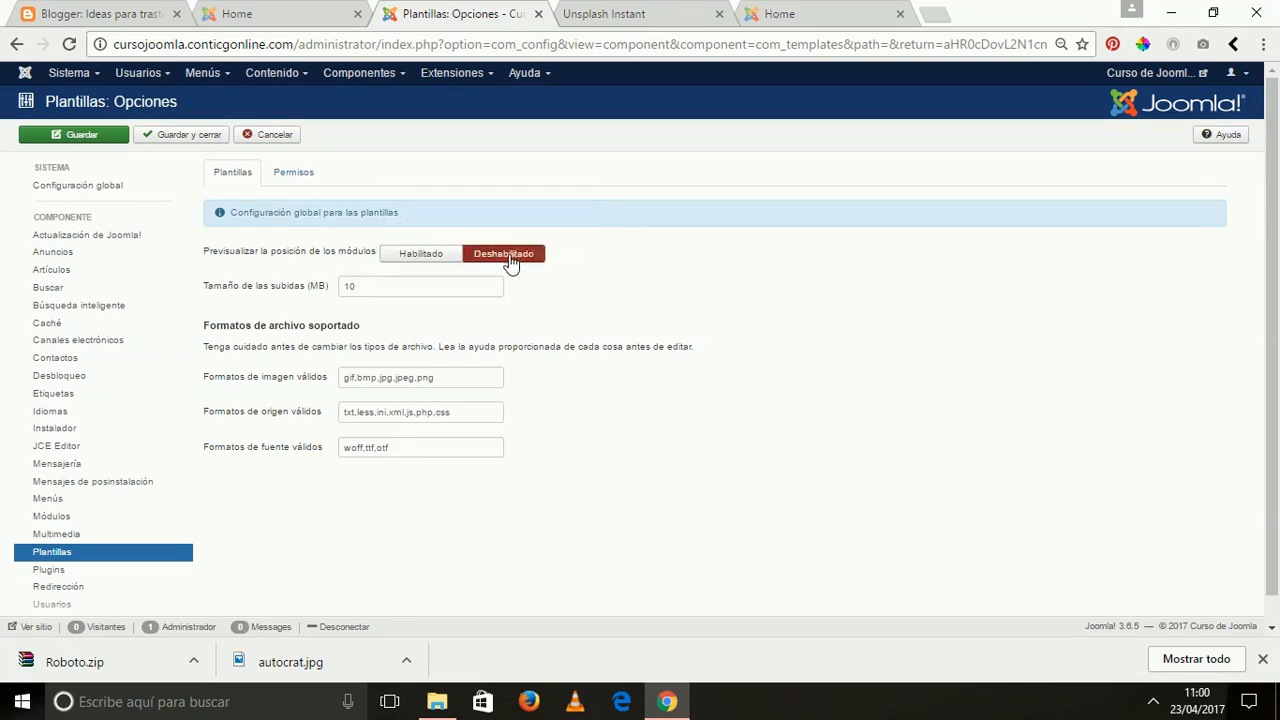
click(67, 144)
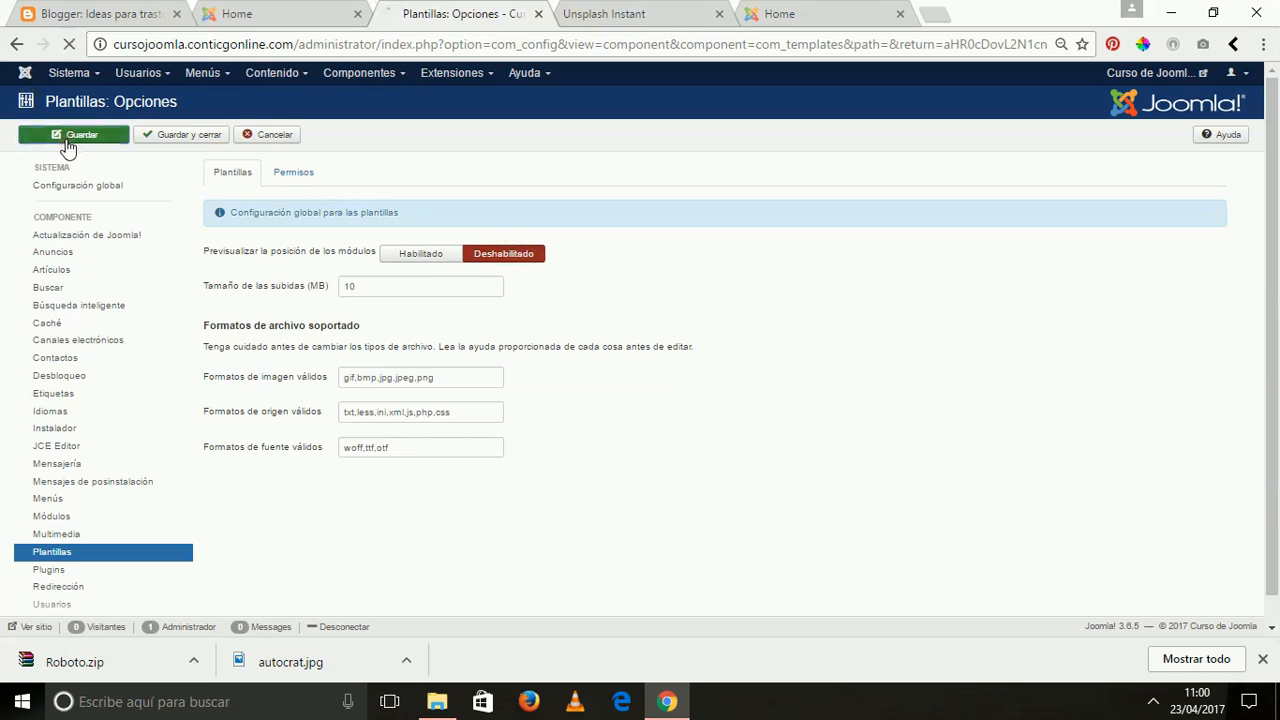
- Load the plain home page with /?tp=1 and compare it with the already open page showing module positions
click(250, 14)
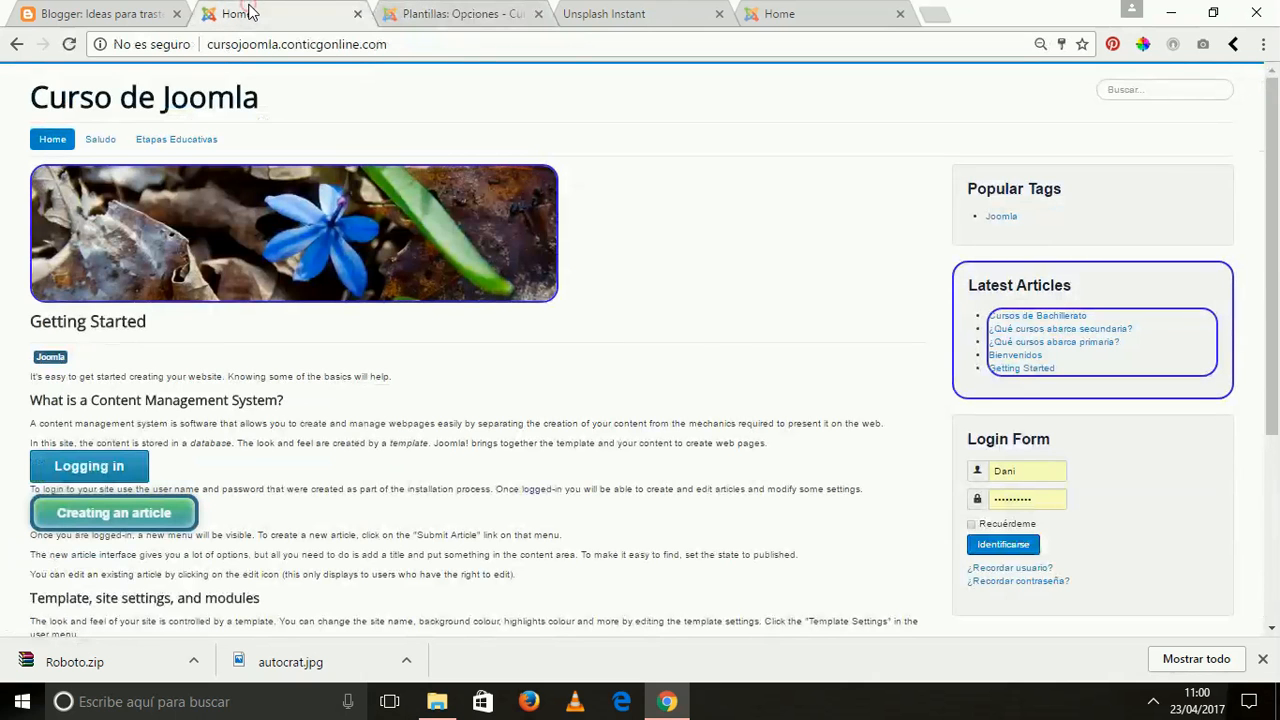
click(400, 40)
click(400, 40)
text(/)
click(335, 123)
click(790, 13)
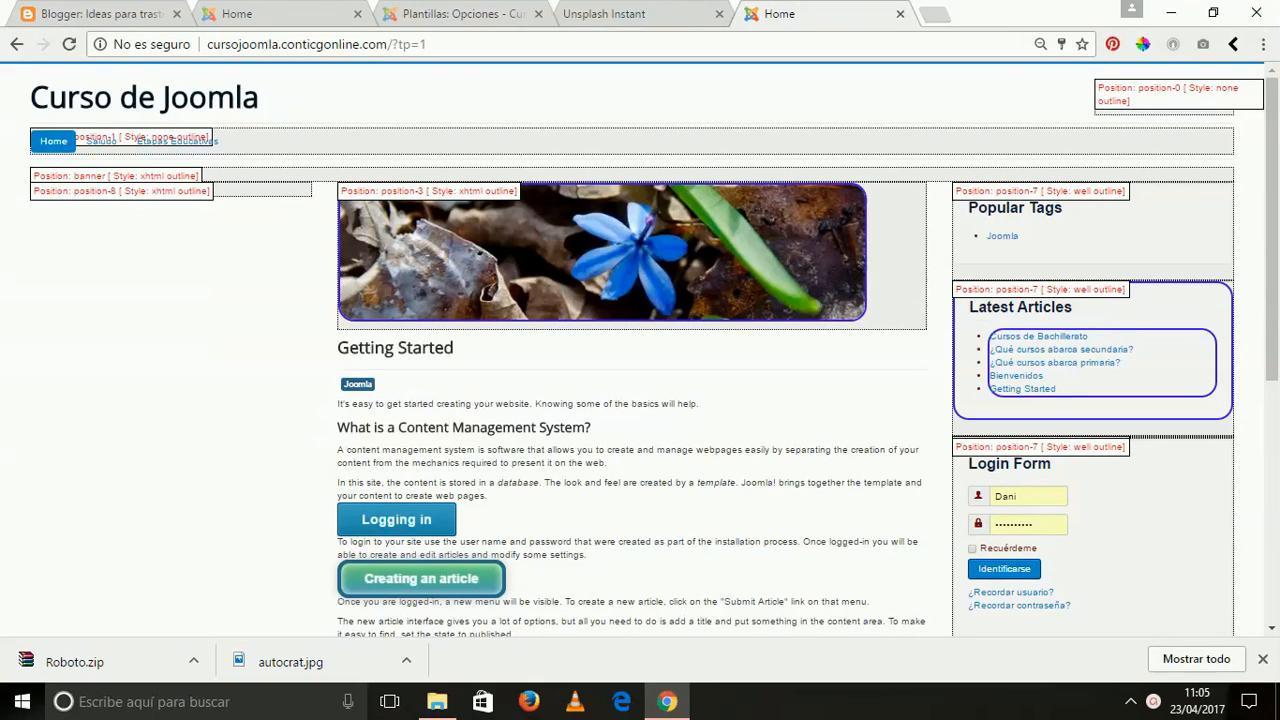
- Set the module position preview to Habilitado, save the template options and reload the home page with ?tp=1
click(428, 10)
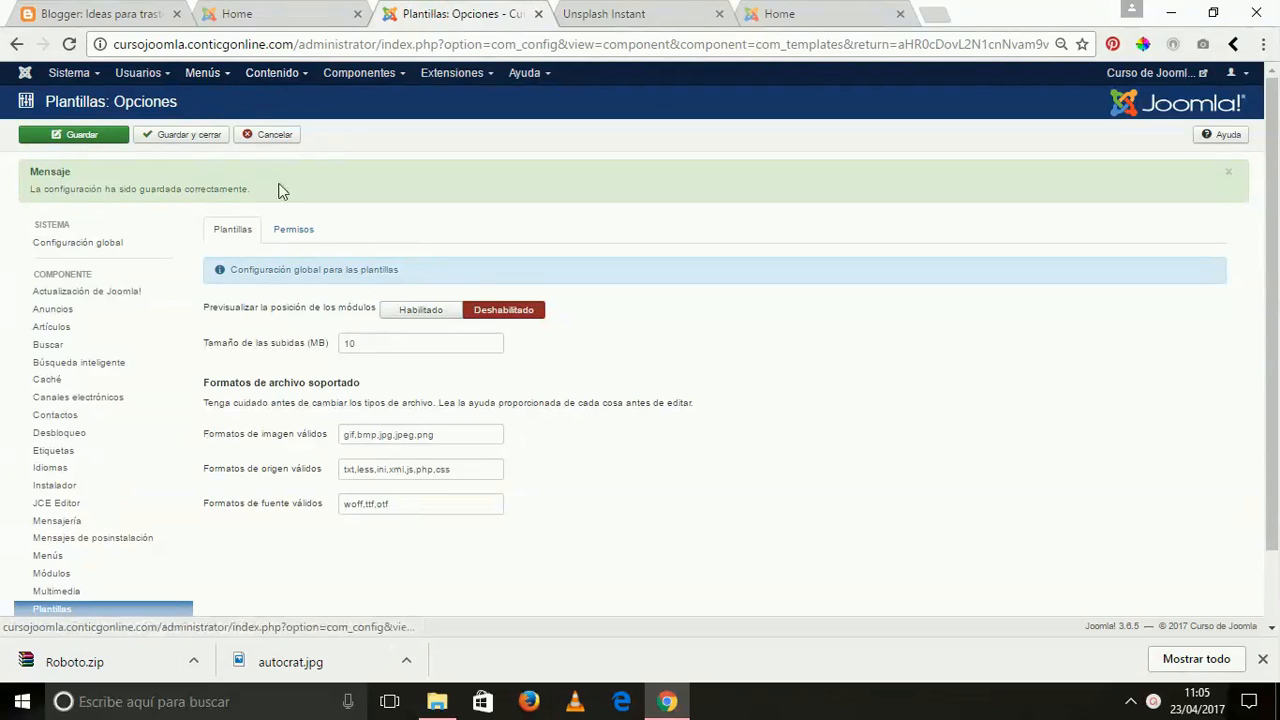
click(420, 310)
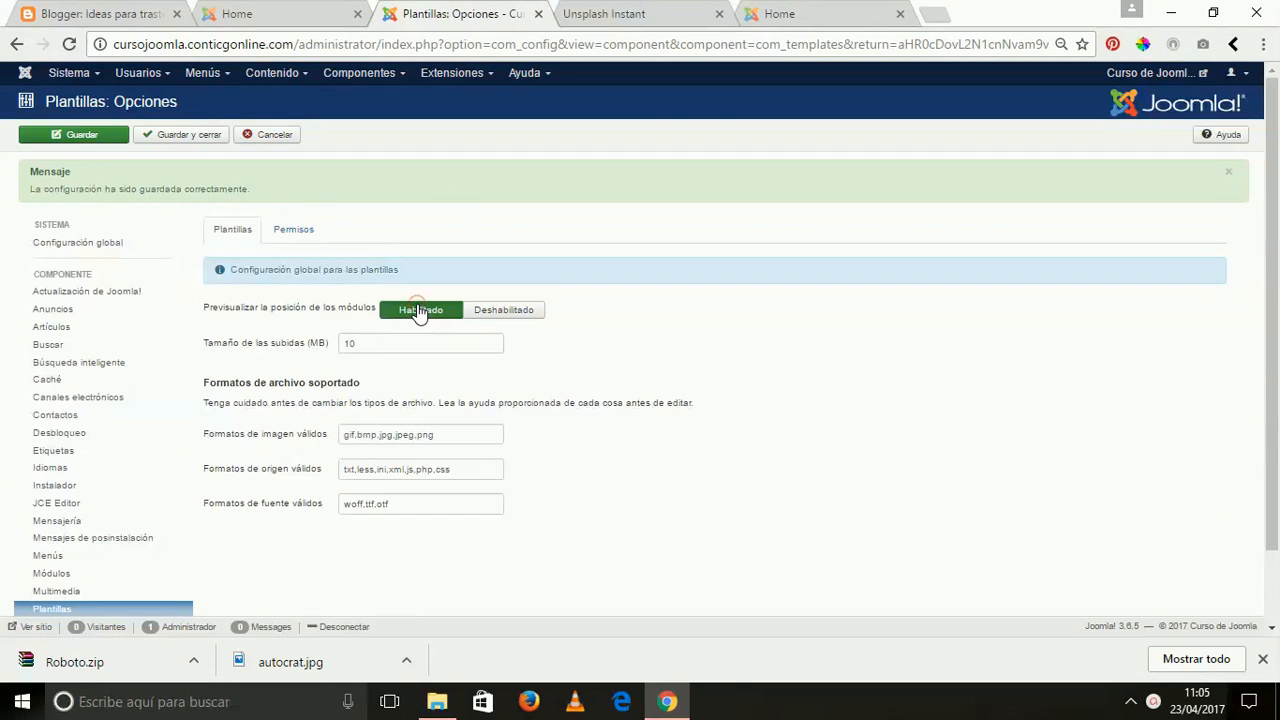
click(78, 136)
click(245, 14)
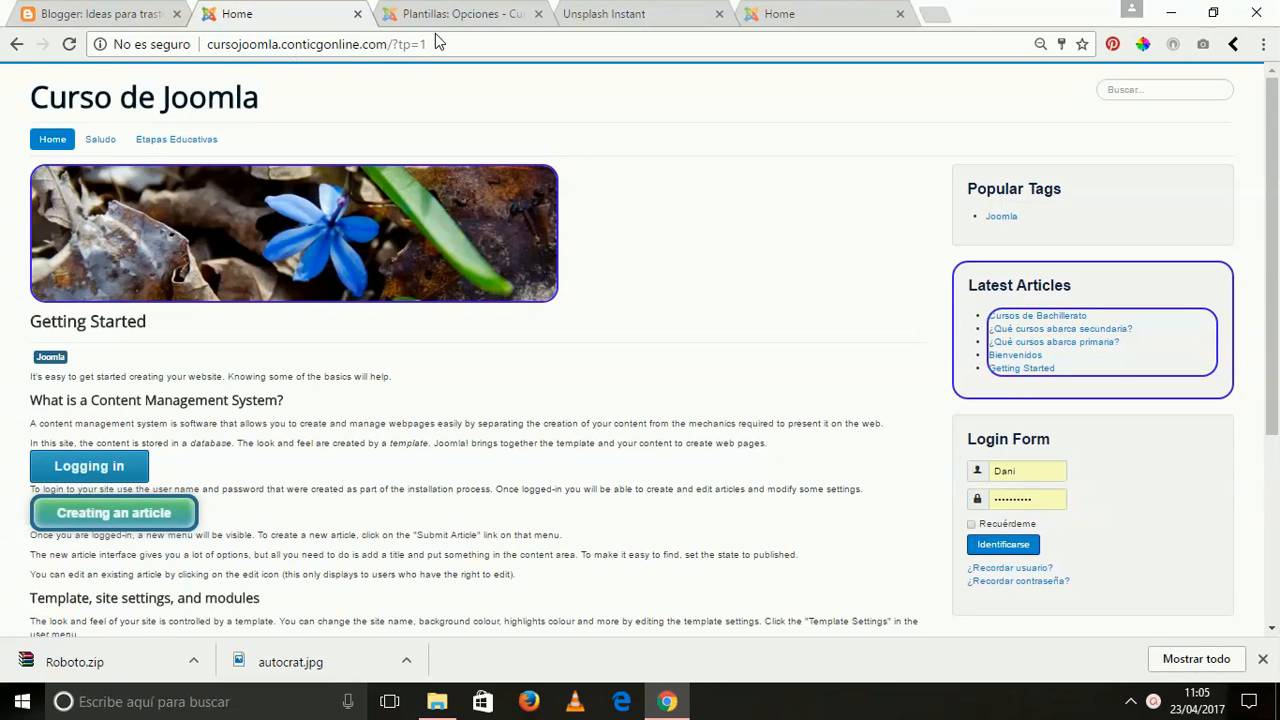
click(70, 46)
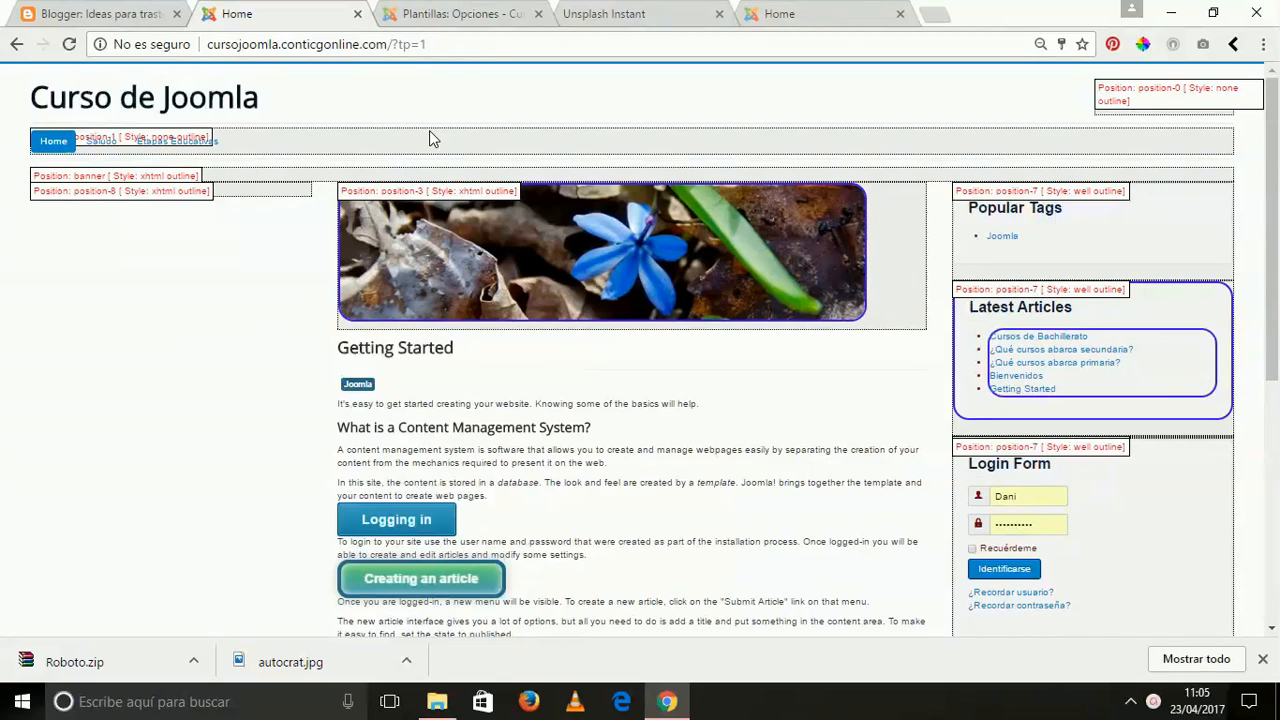
- Remove ?tp=1 from the home page address and load the normal page
drag(428, 44, 398, 46)
key(BackSpace)
key(Return)
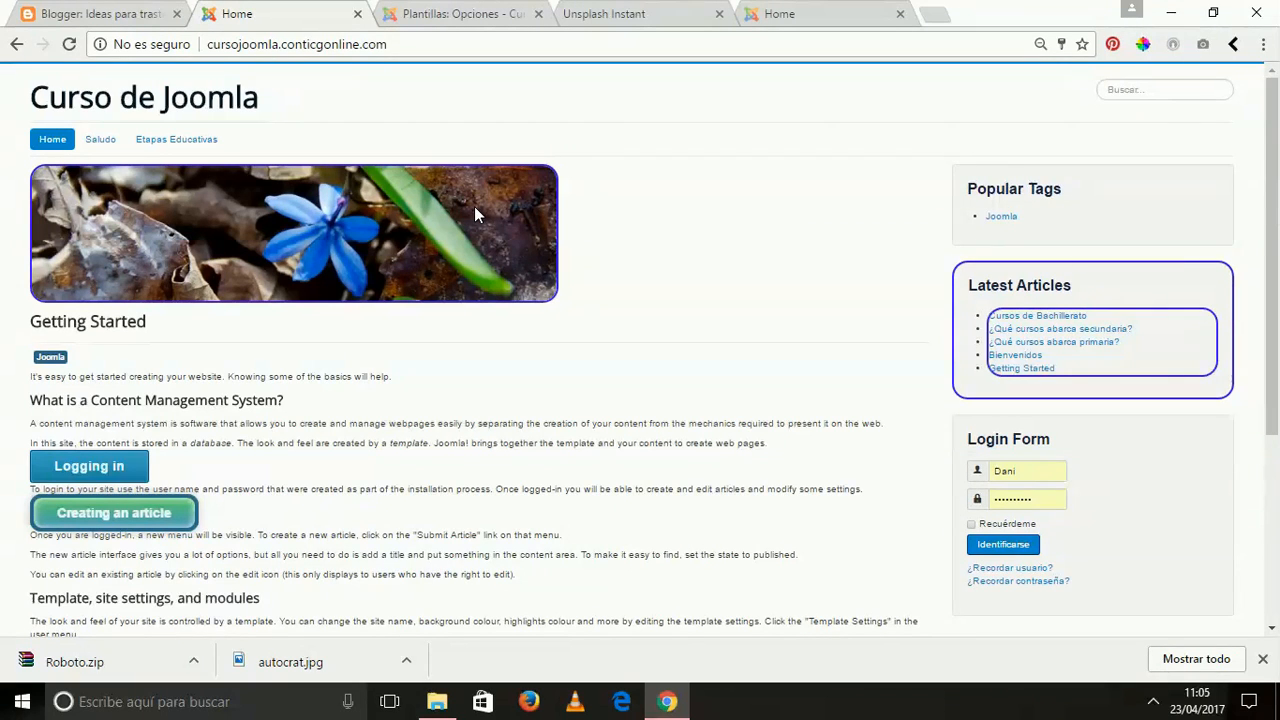
right_click(402, 44)
key(Escape)
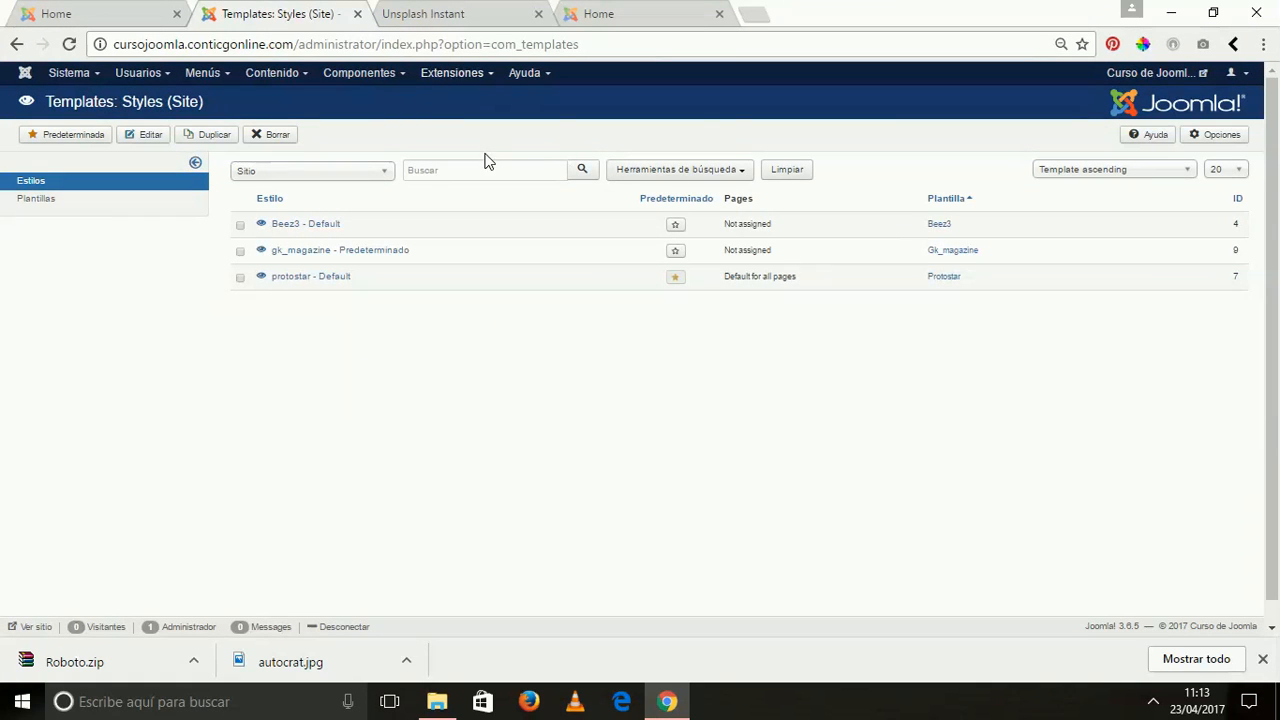
- Examine which menus exist in the Joomla administrator and check the navigation menu on the site's home page
click(205, 80)
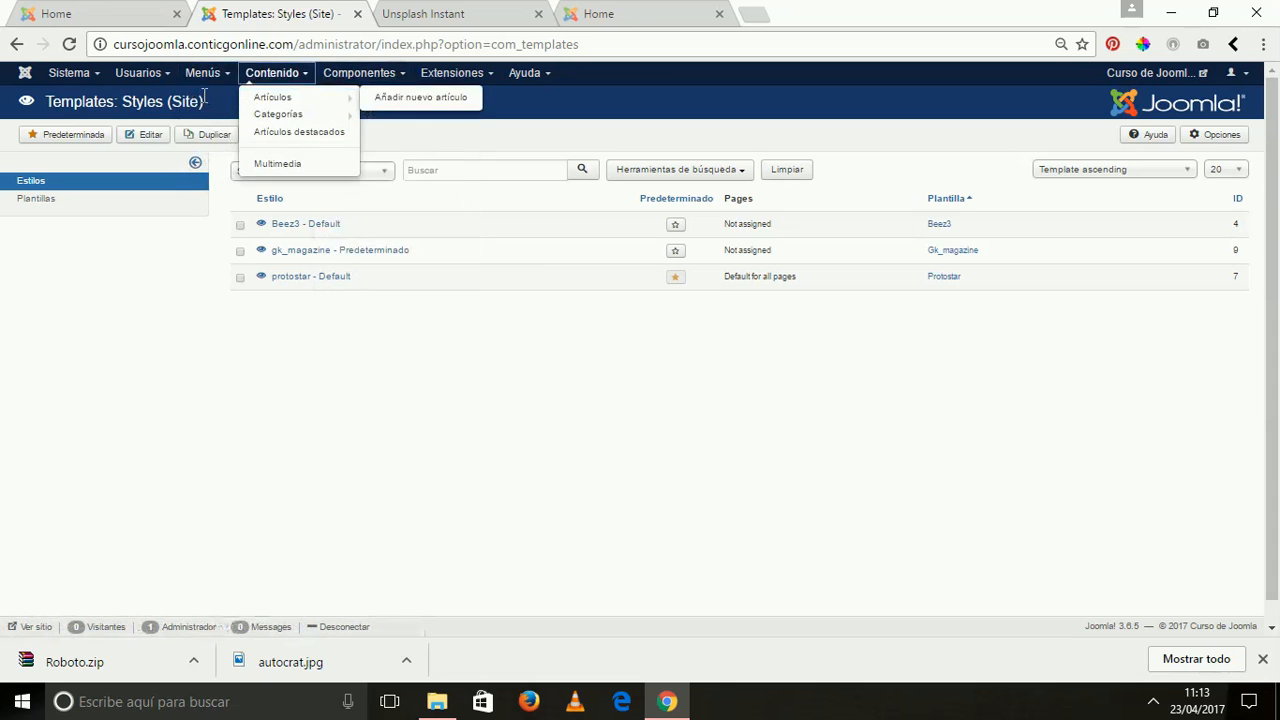
mouse_move(203, 76)
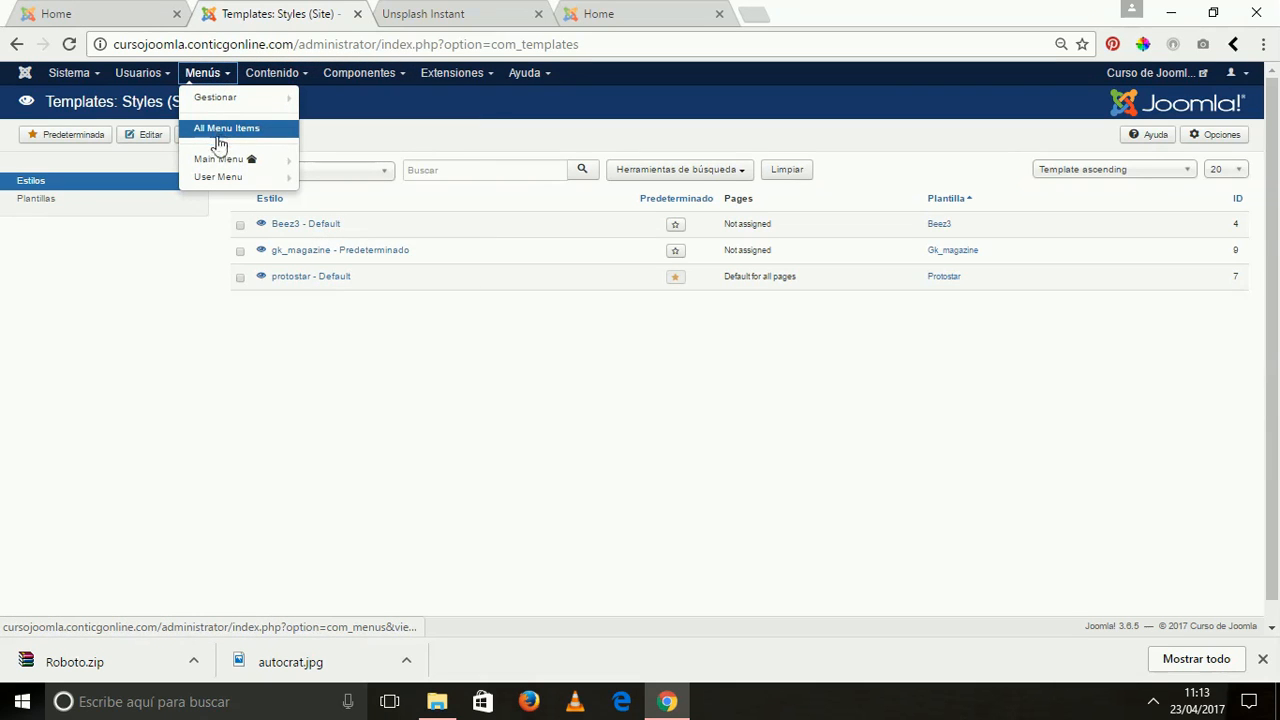
mouse_move(220, 162)
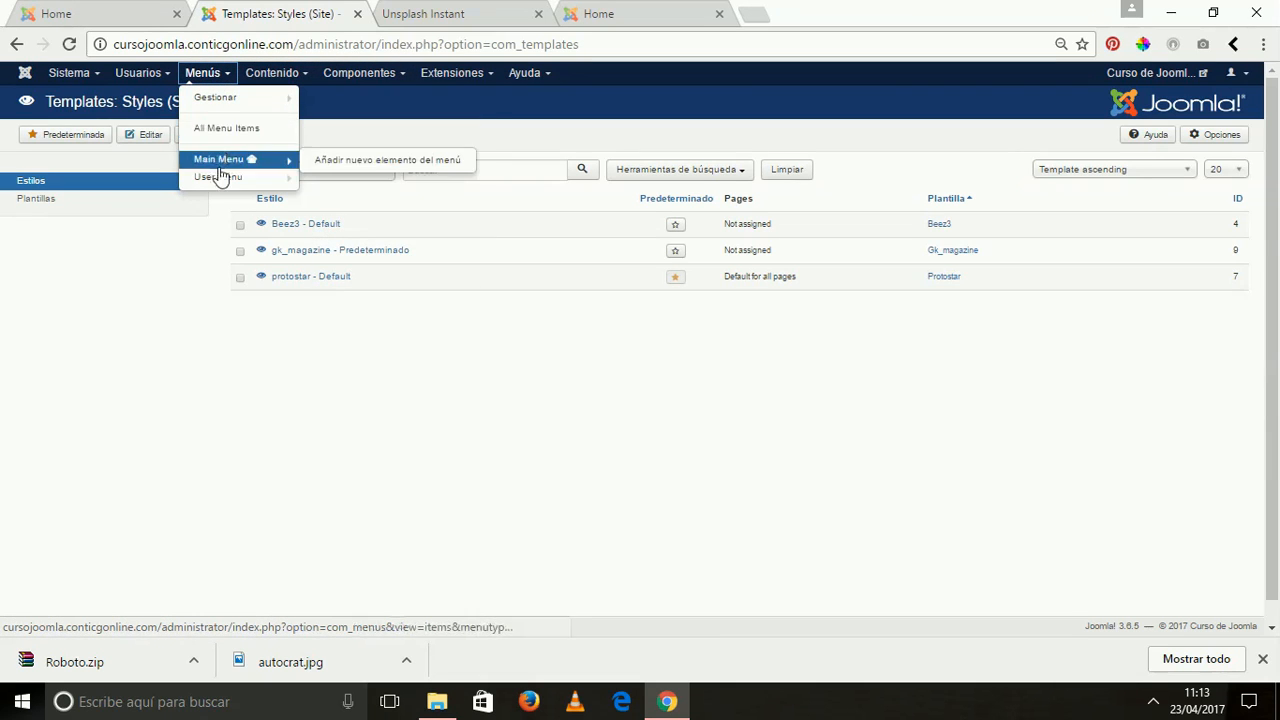
mouse_move(224, 186)
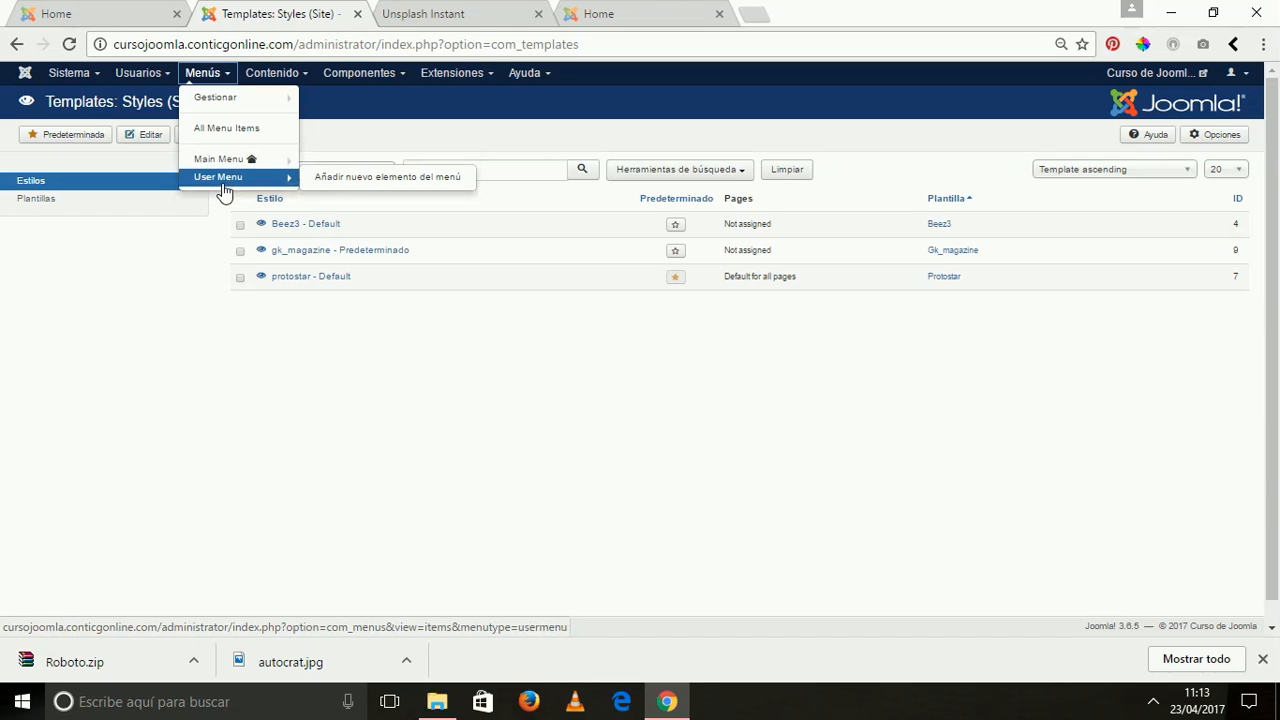
click(60, 14)
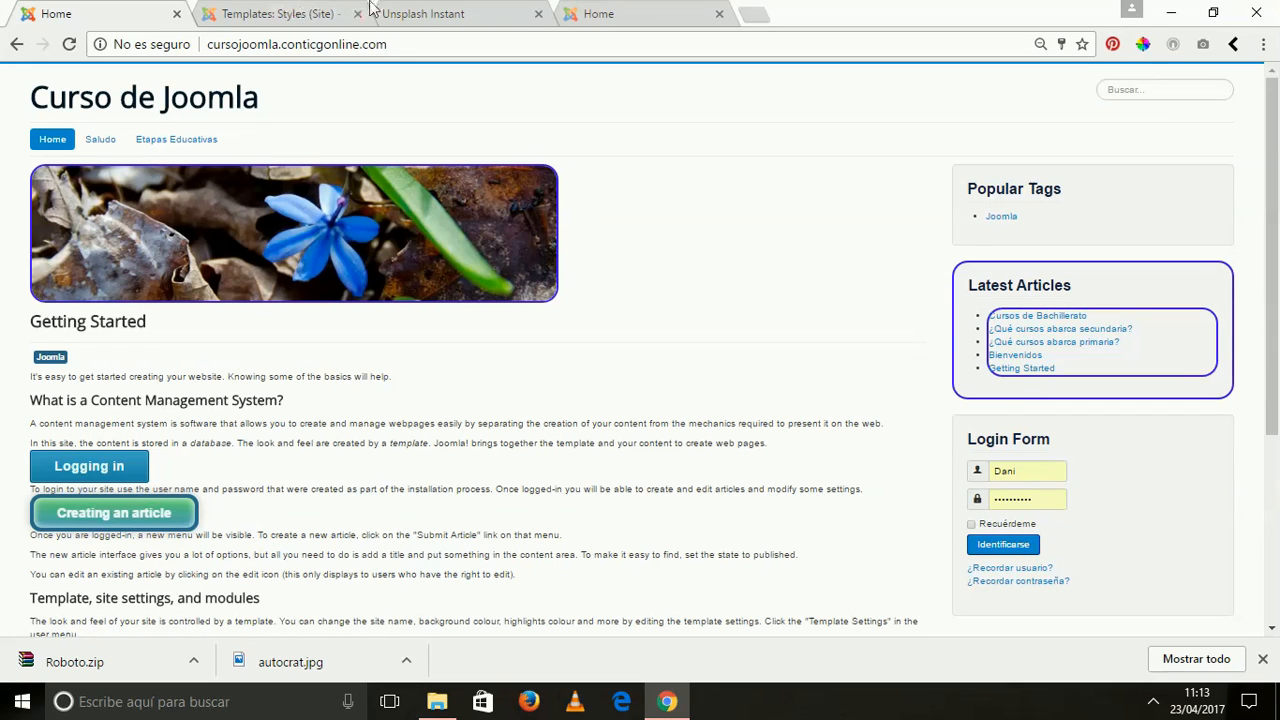
click(247, 14)
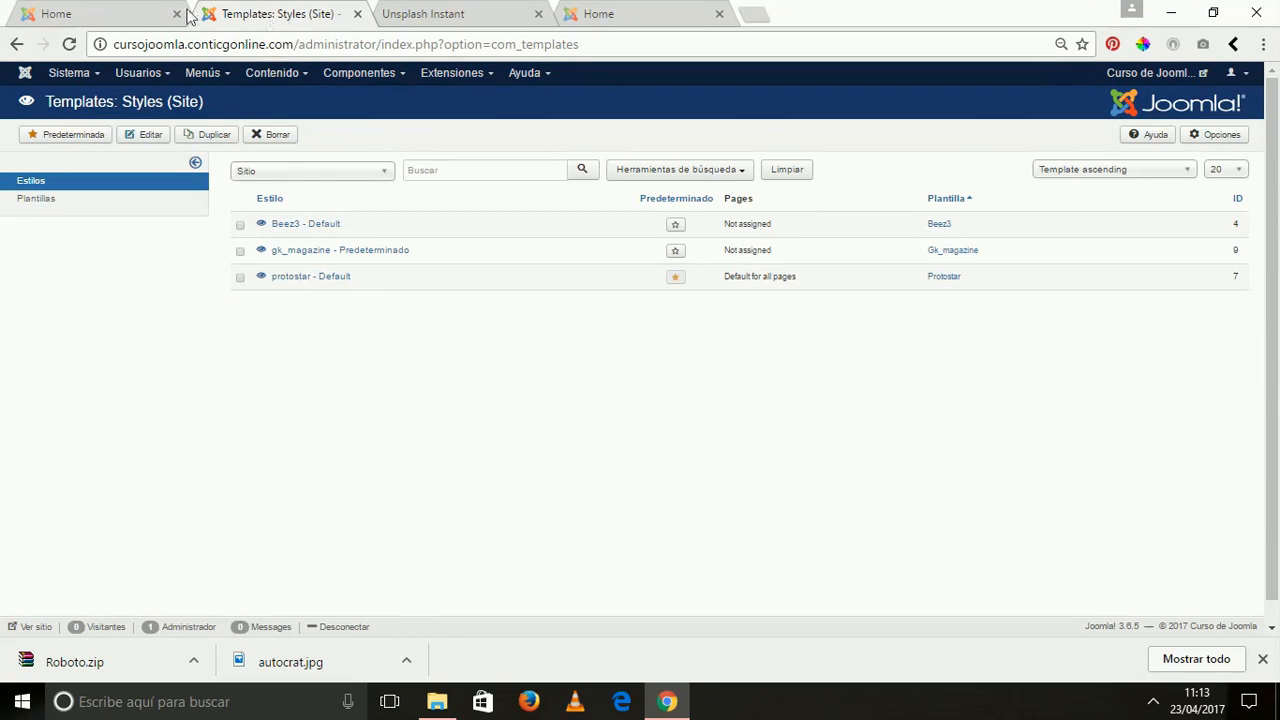
- Open the Main Menu items in the administrator and compare them with the home page's navigation
click(210, 75)
mouse_move(207, 163)
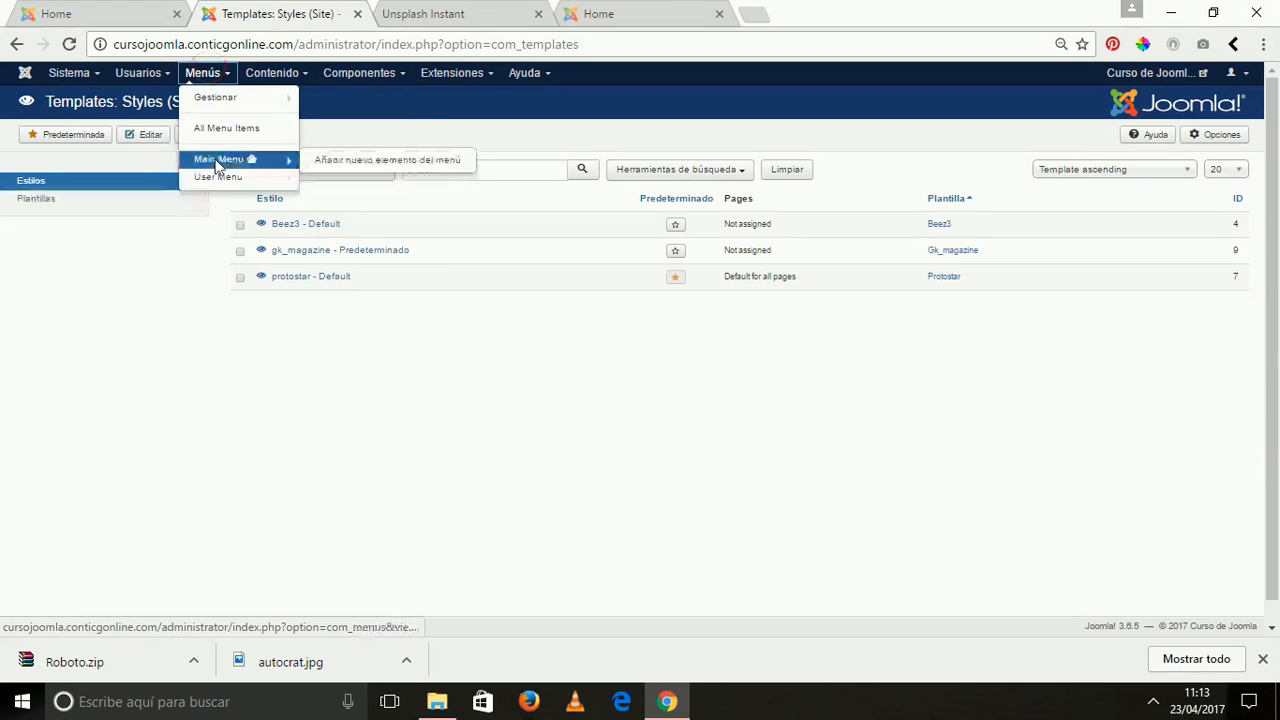
click(207, 162)
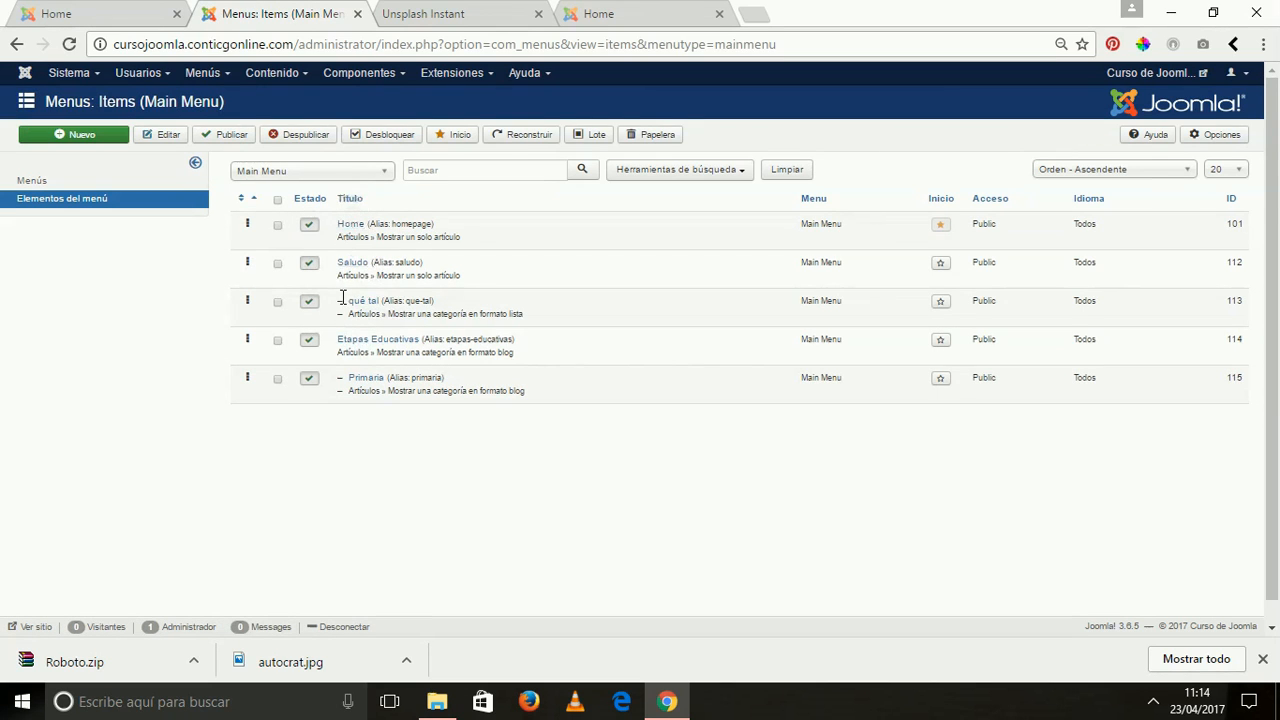
click(101, 10)
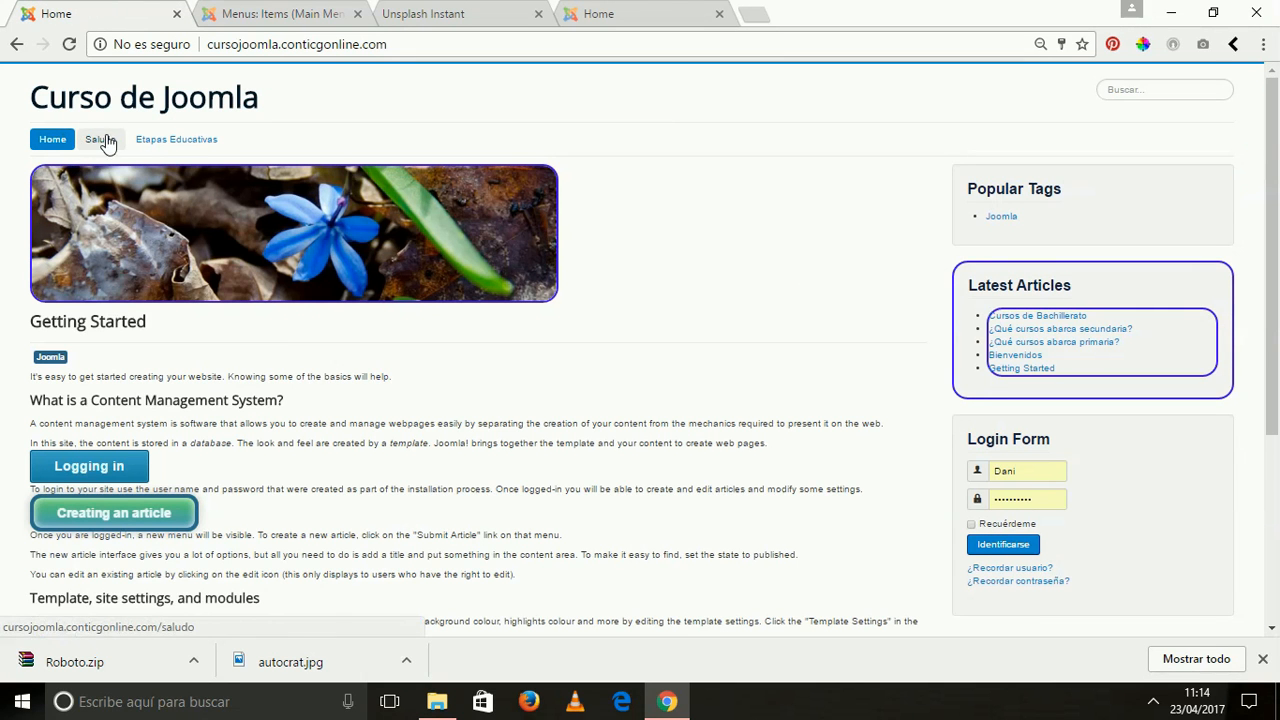
- Open the User Menu items in the administrator, and check the home page that shows module positions
click(294, 16)
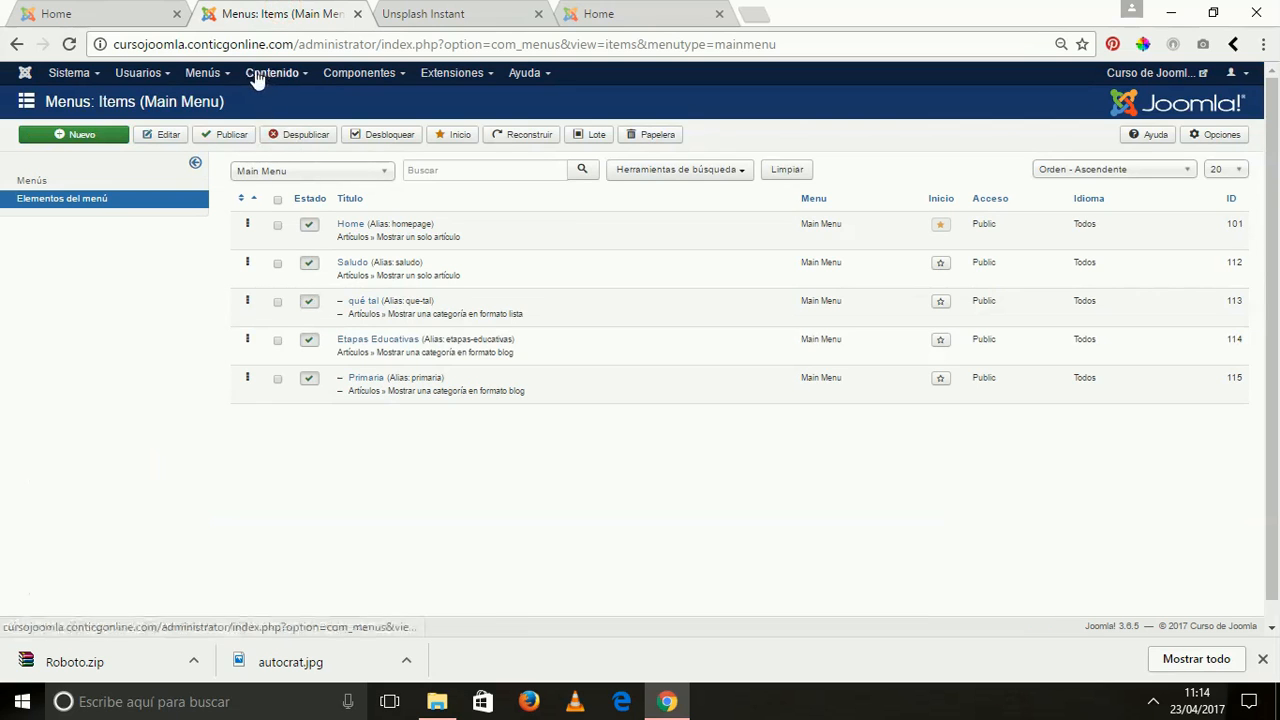
click(202, 73)
click(205, 176)
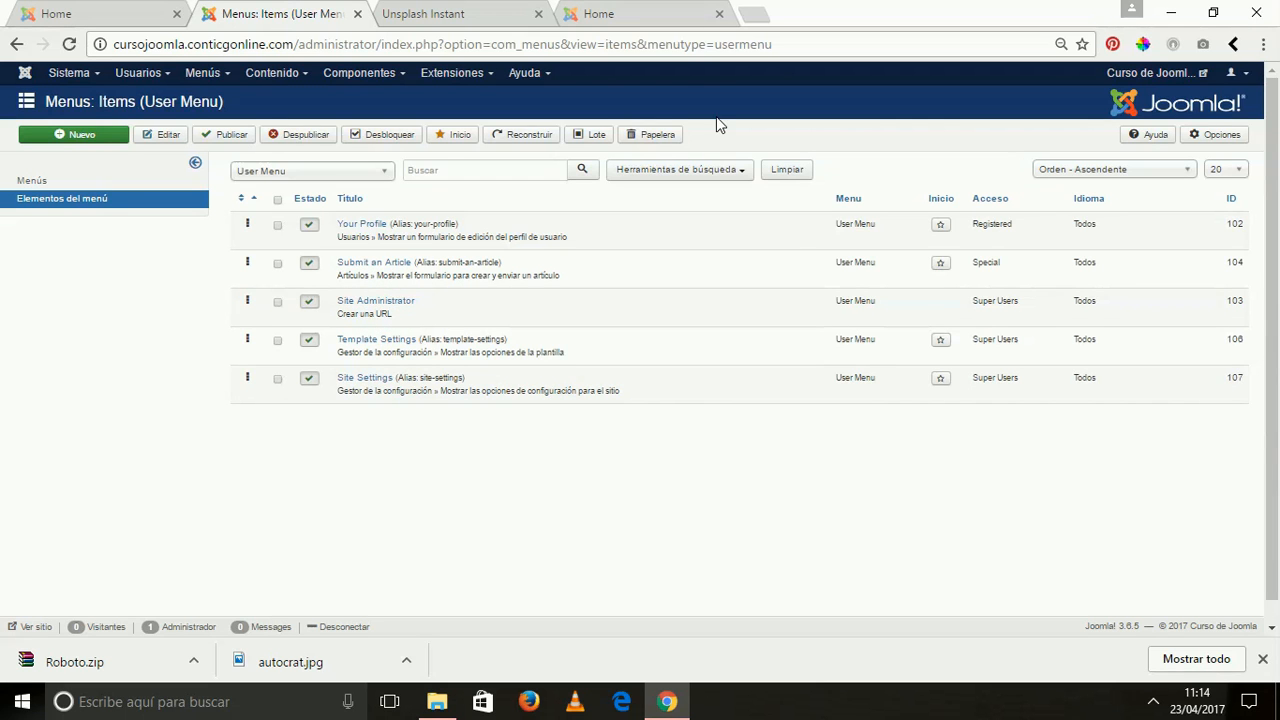
click(618, 18)
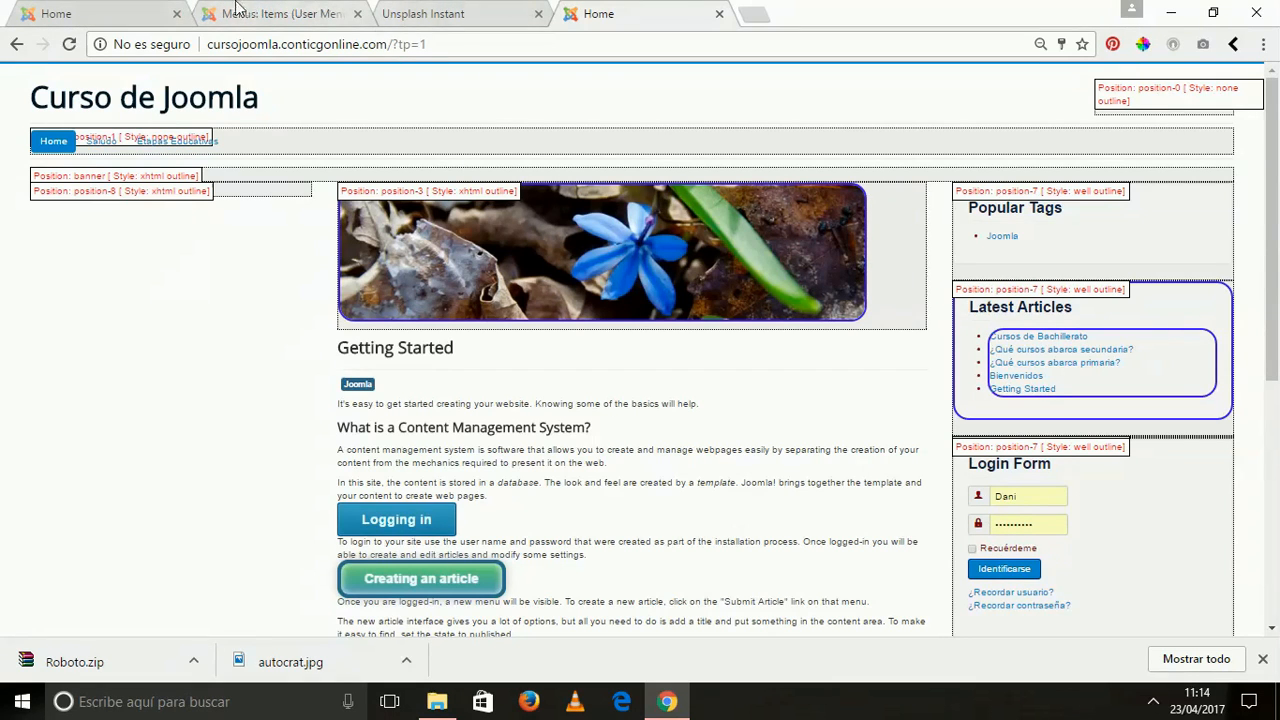
- Check the normal home page, and review the administrator's list of menus and the Main Menu items
click(126, 12)
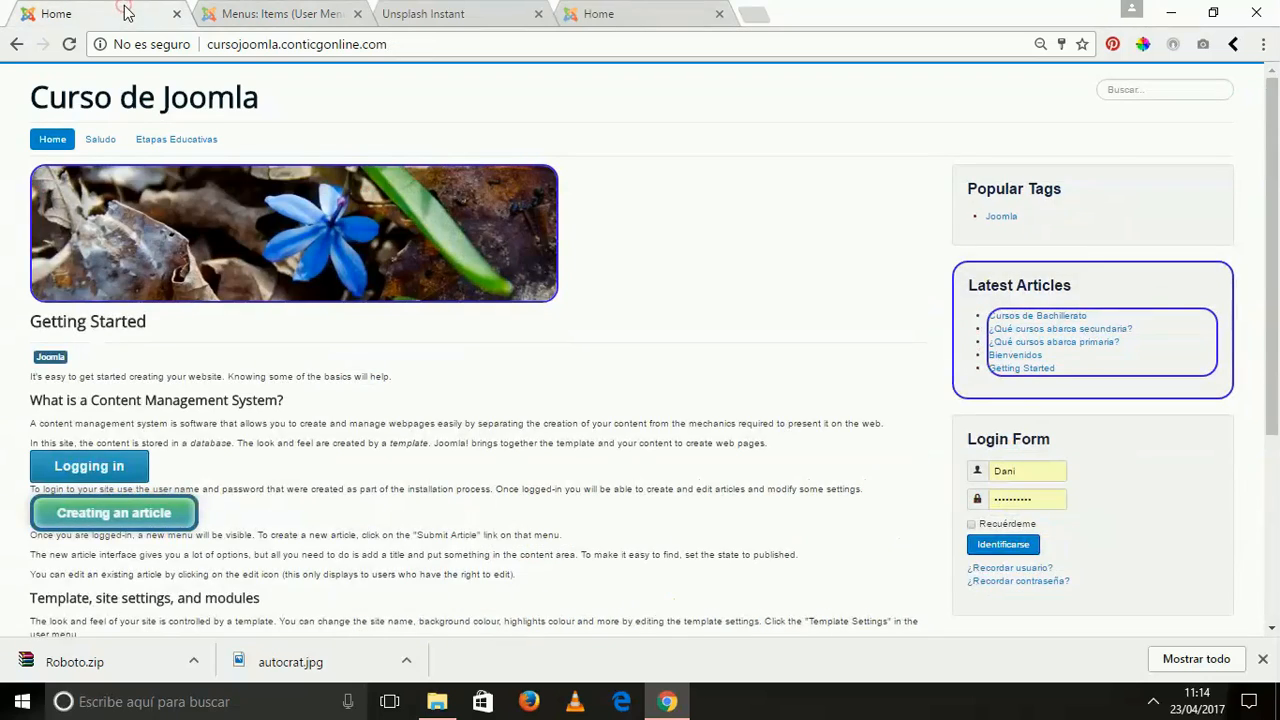
click(234, 8)
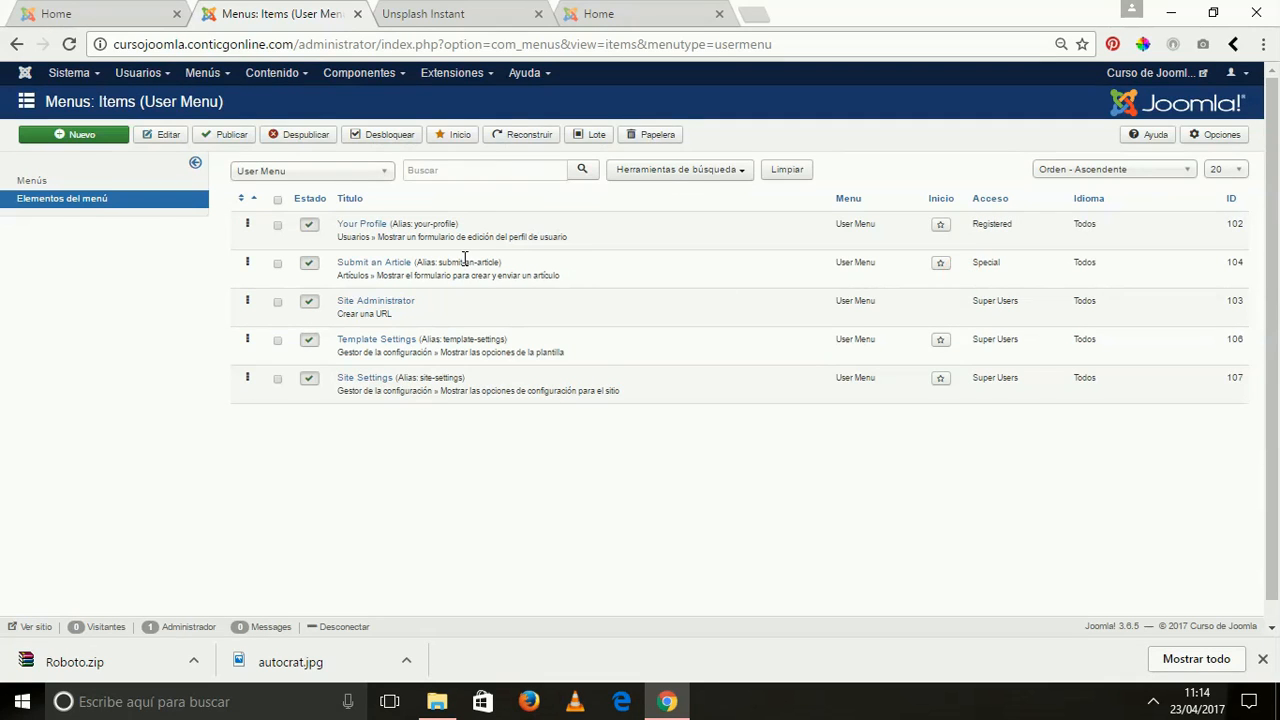
click(204, 72)
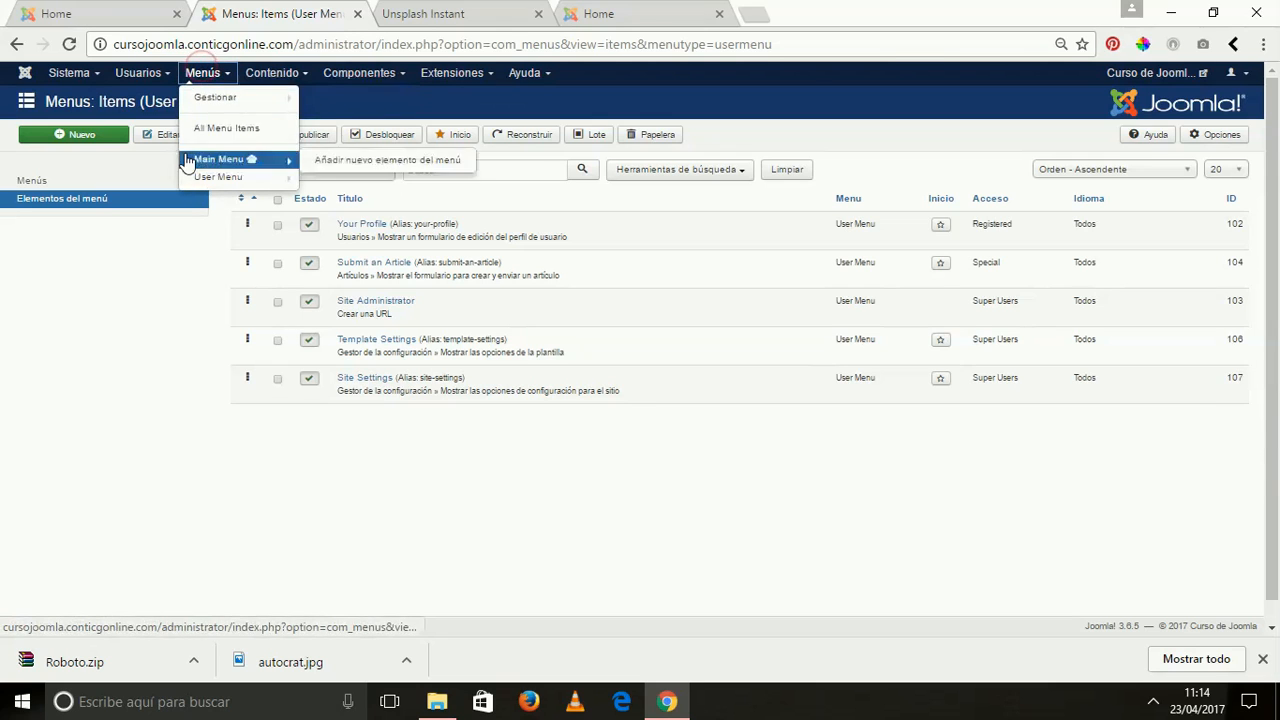
click(215, 96)
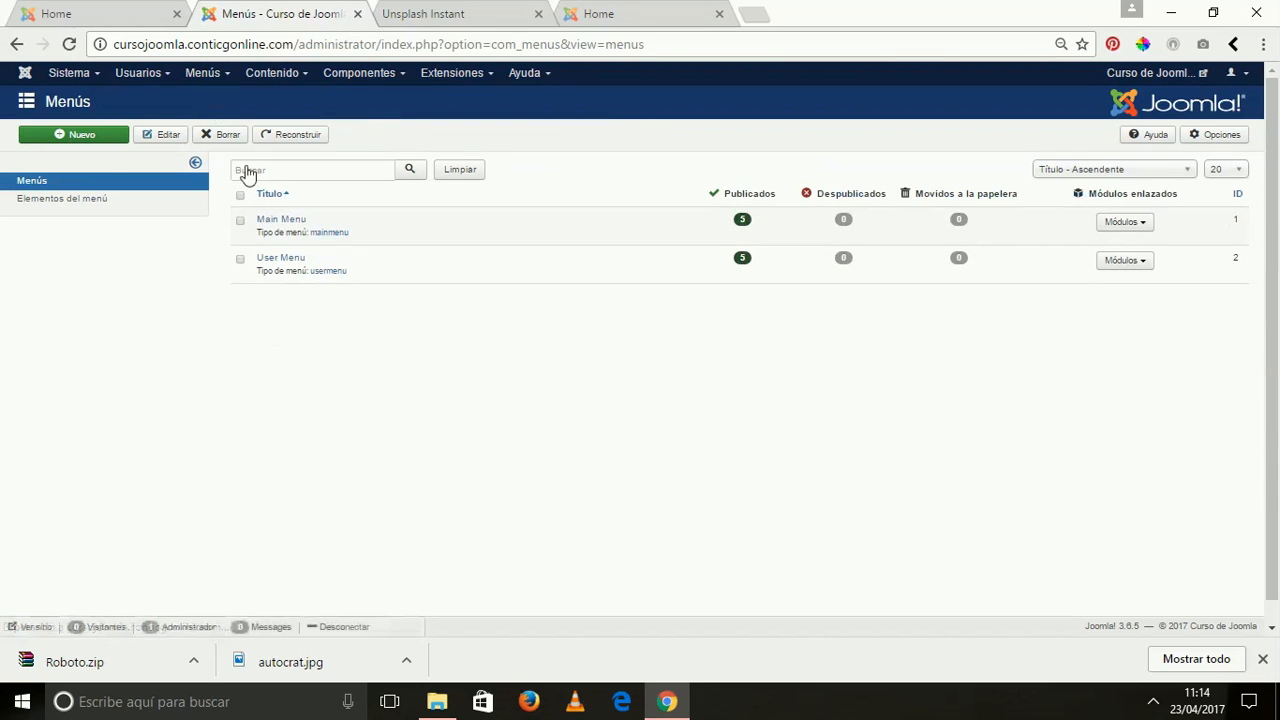
click(283, 220)
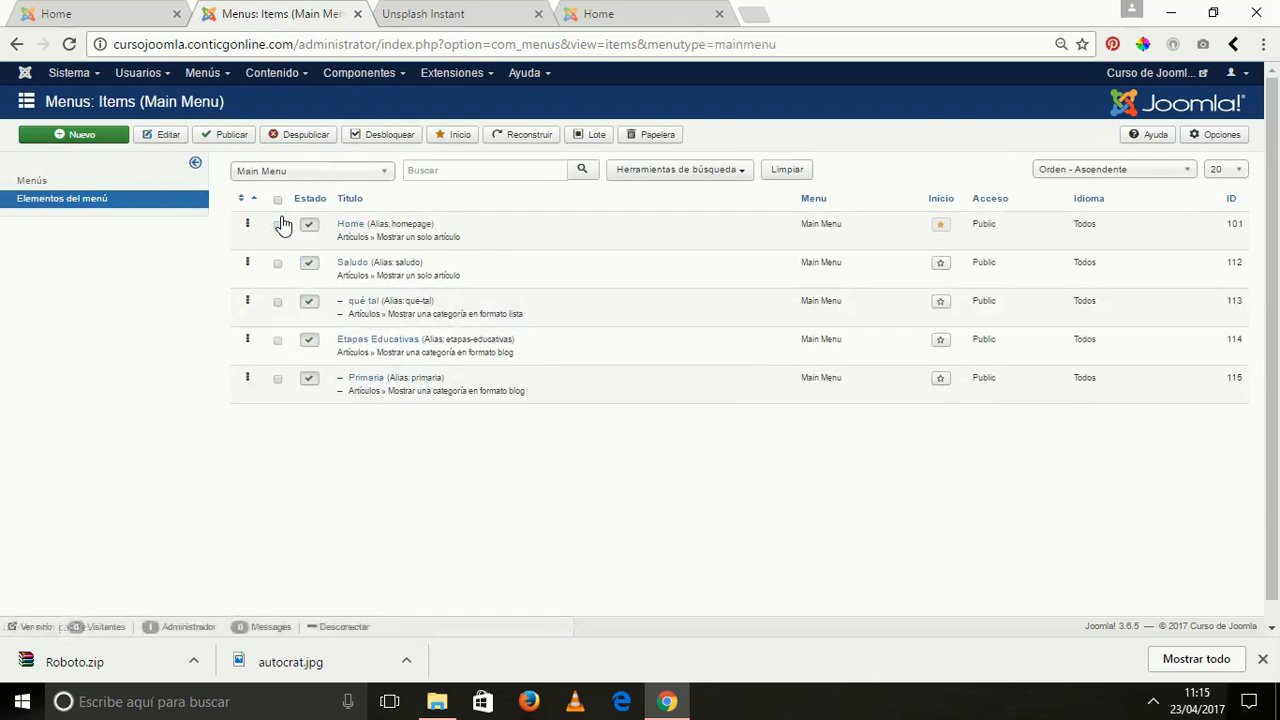
- Start a new menu with the title "Menú Ejemplo", menu type "Ejemplo" and description "Esto es un ejemplo"
click(205, 73)
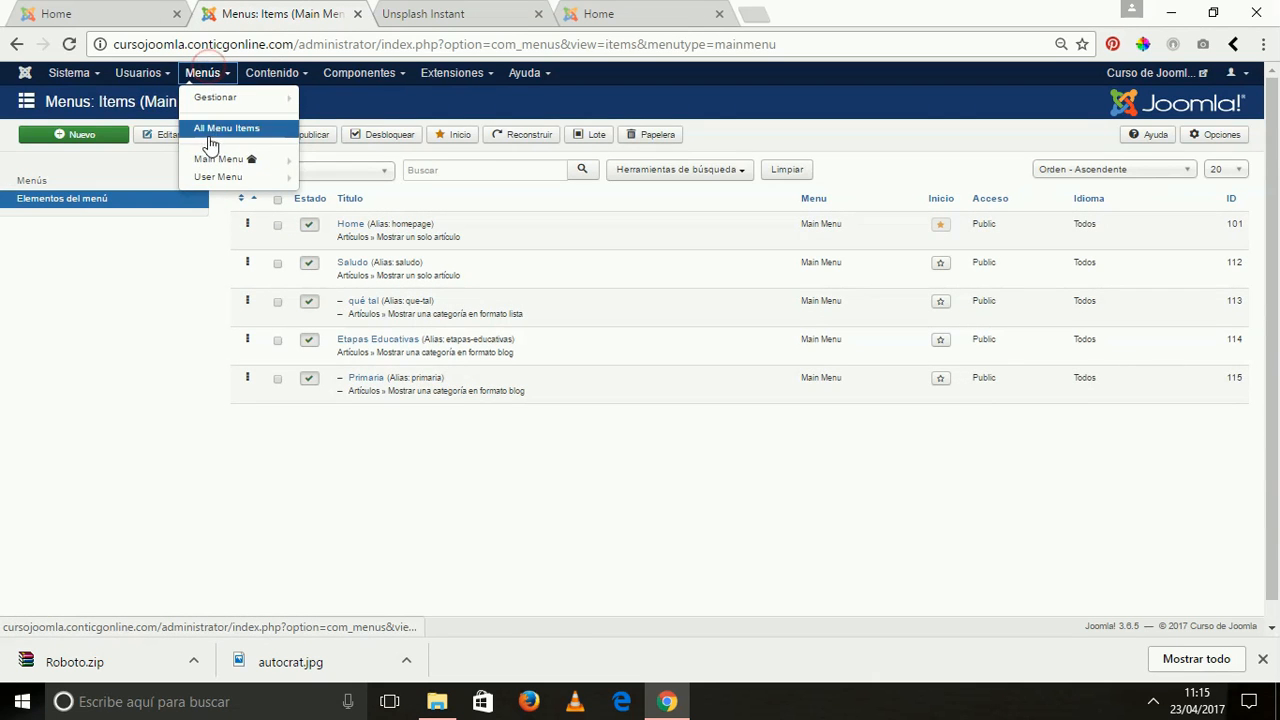
mouse_move(210, 165)
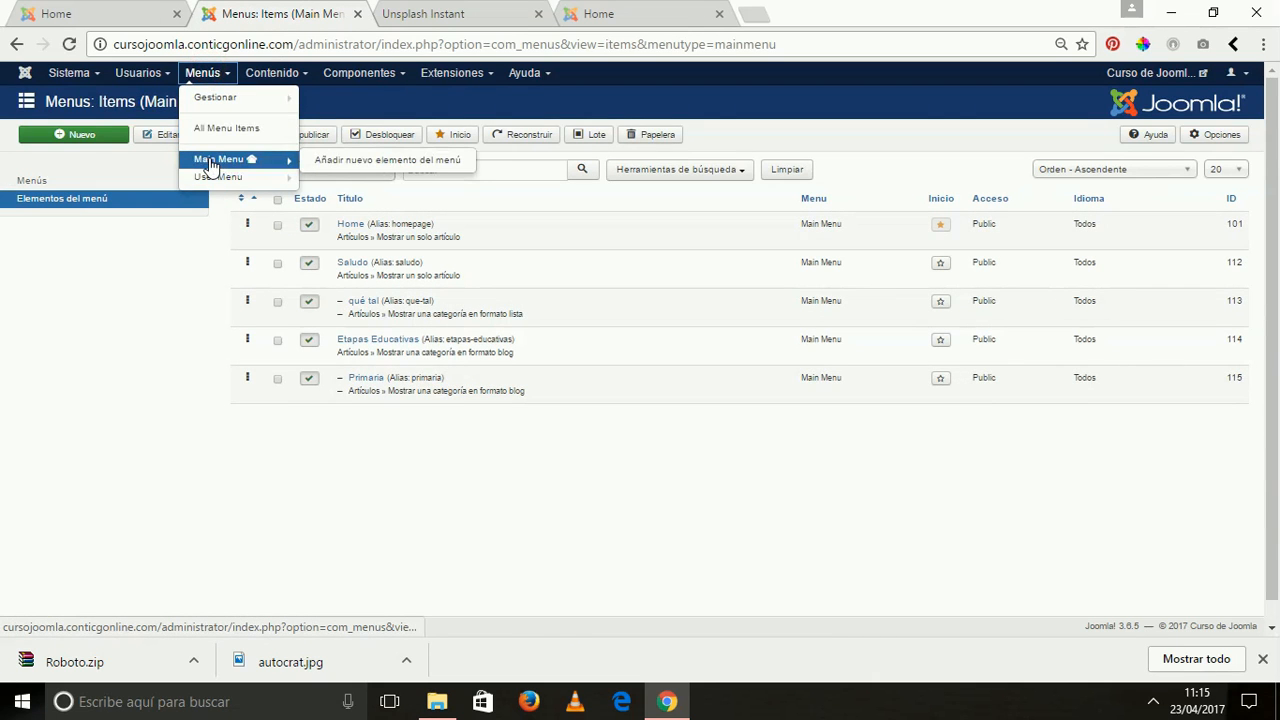
mouse_move(246, 97)
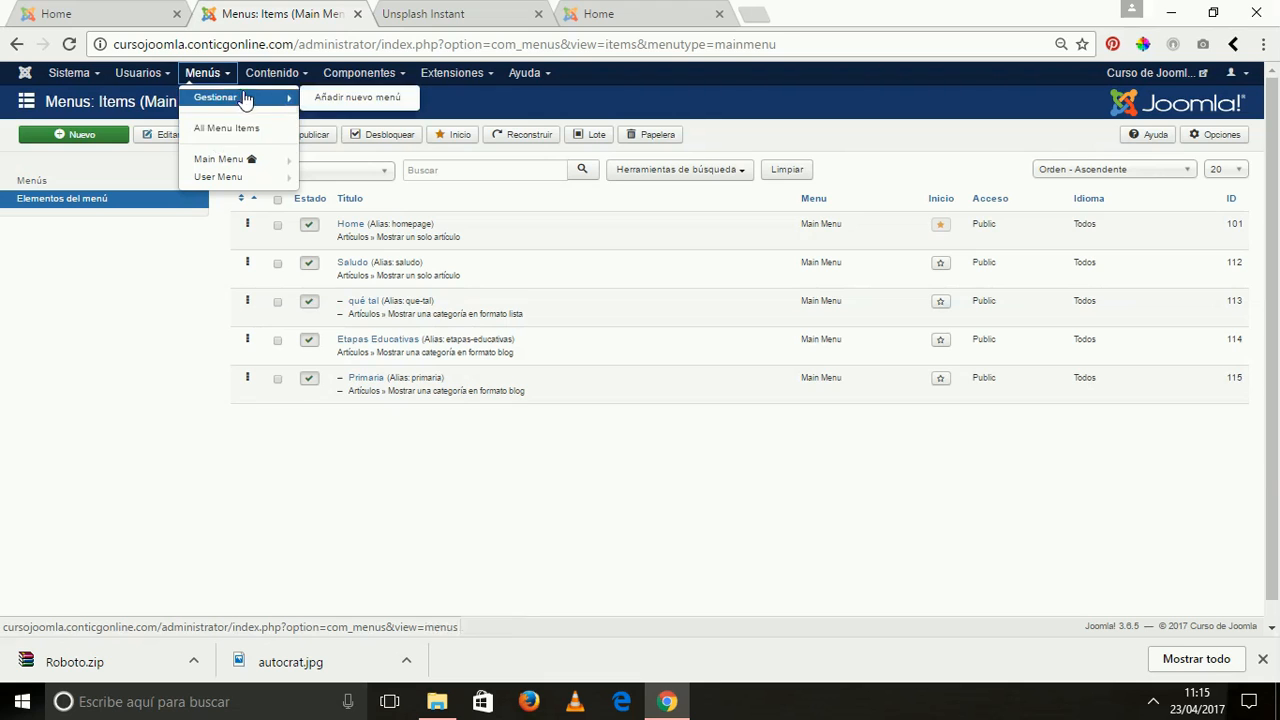
click(325, 105)
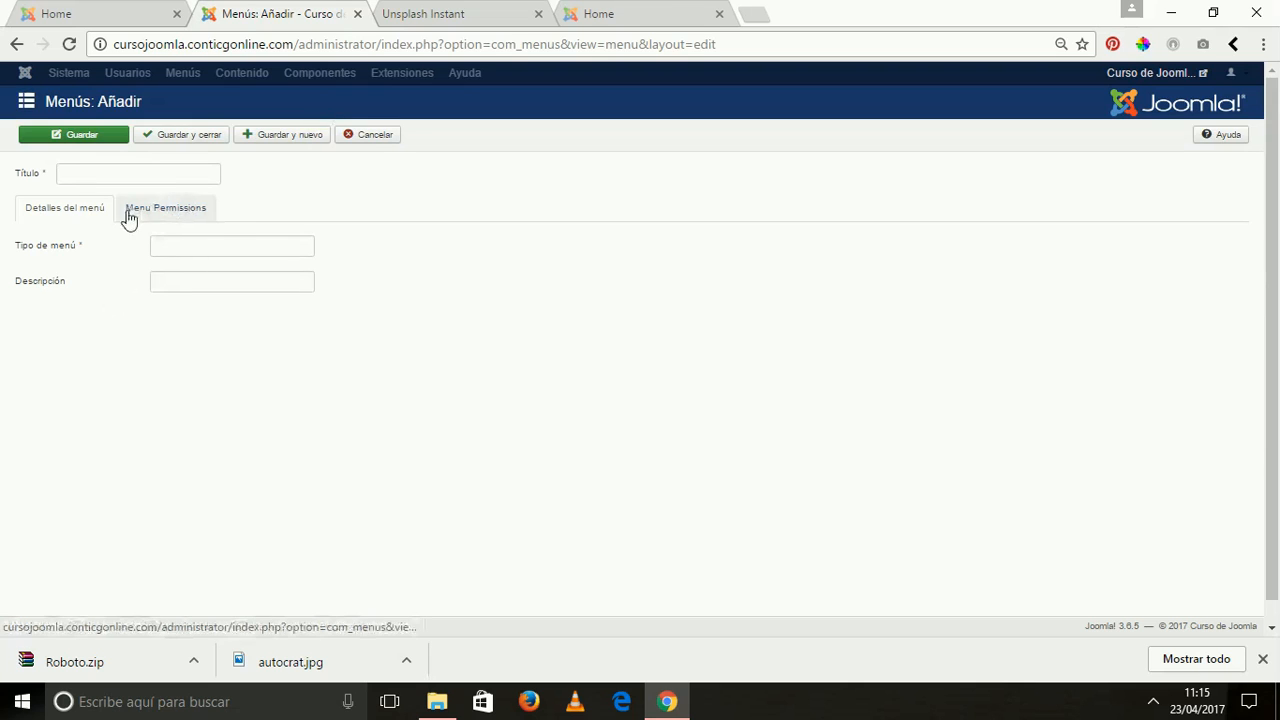
click(108, 177)
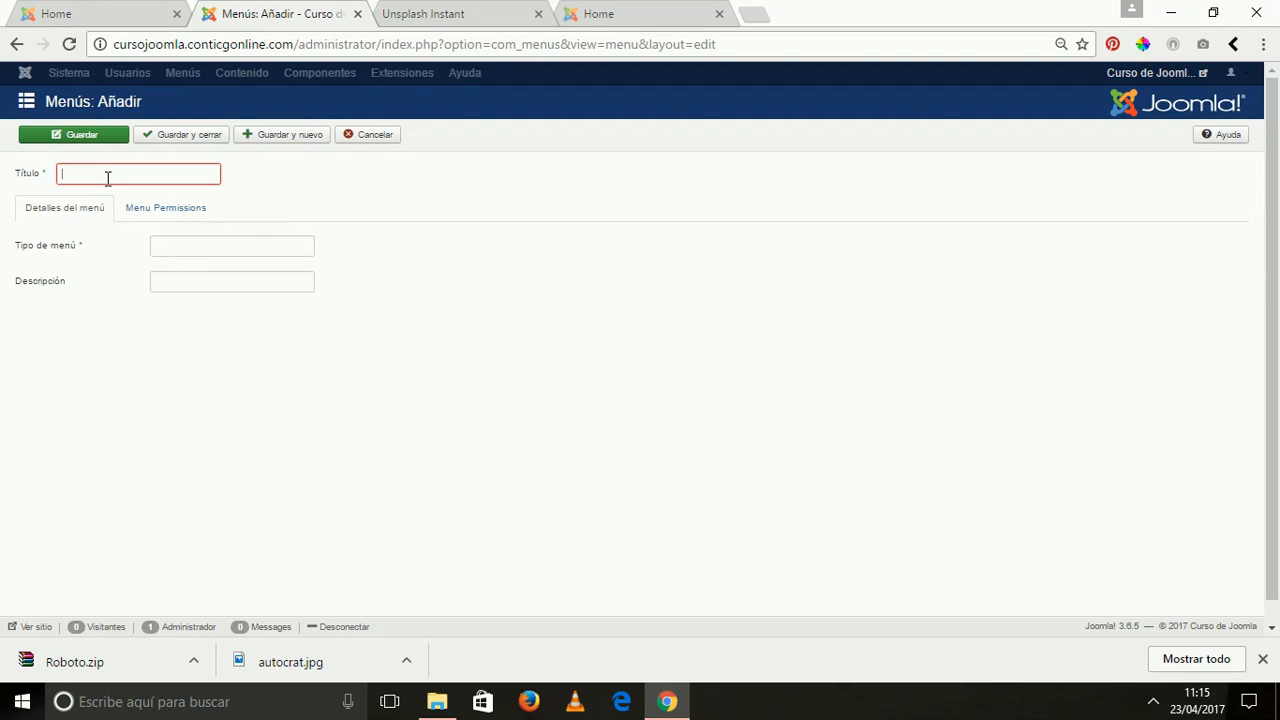
text(Men)
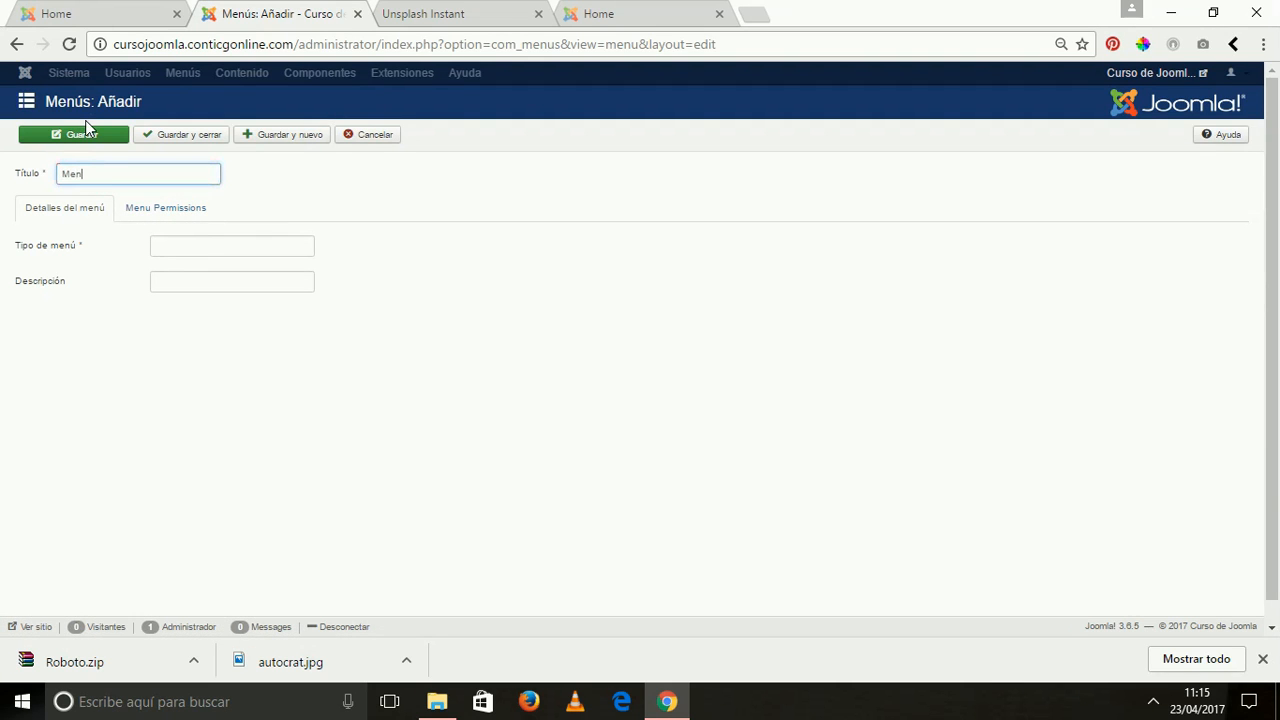
text(ú Ejemplo)
click(182, 245)
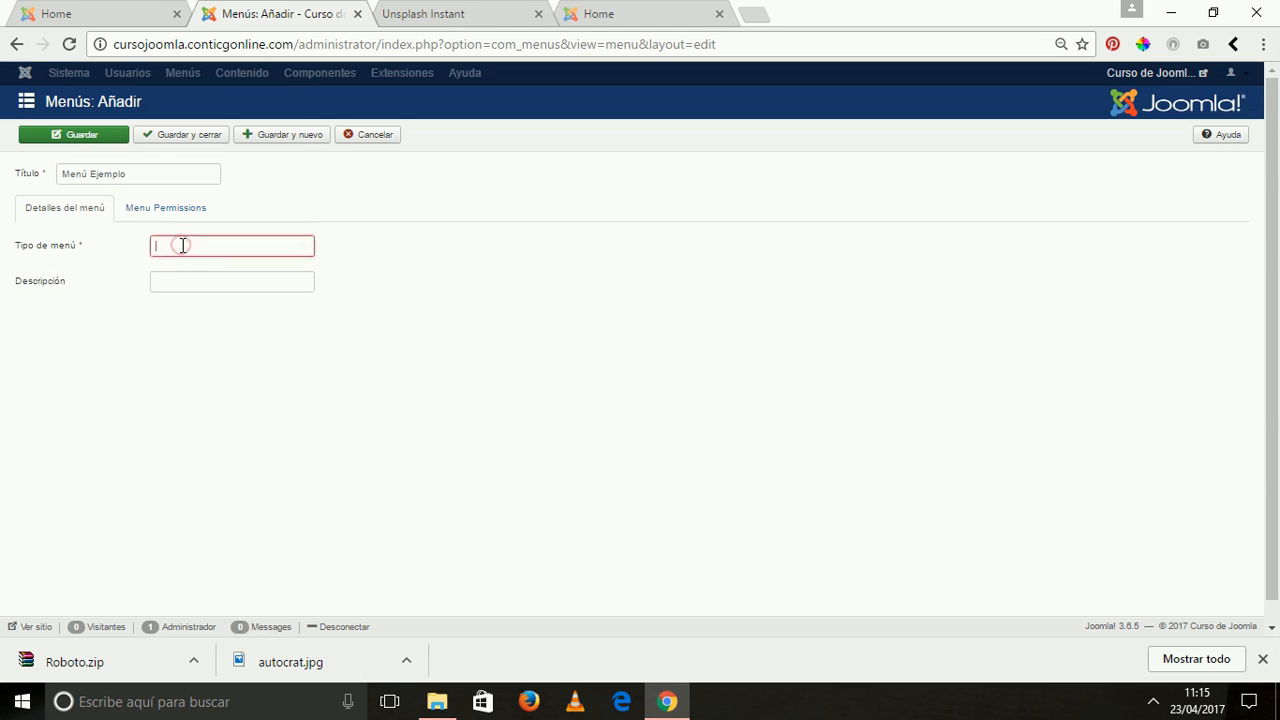
text(Ejemplo)
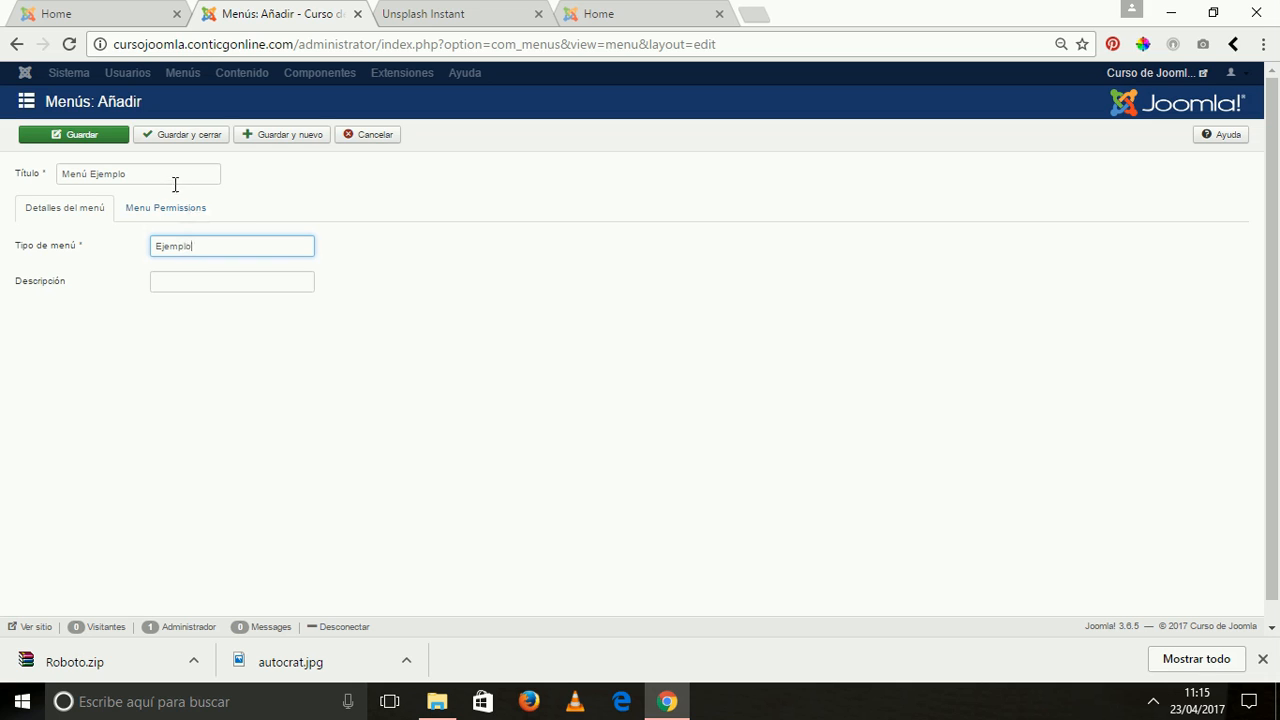
click(183, 282)
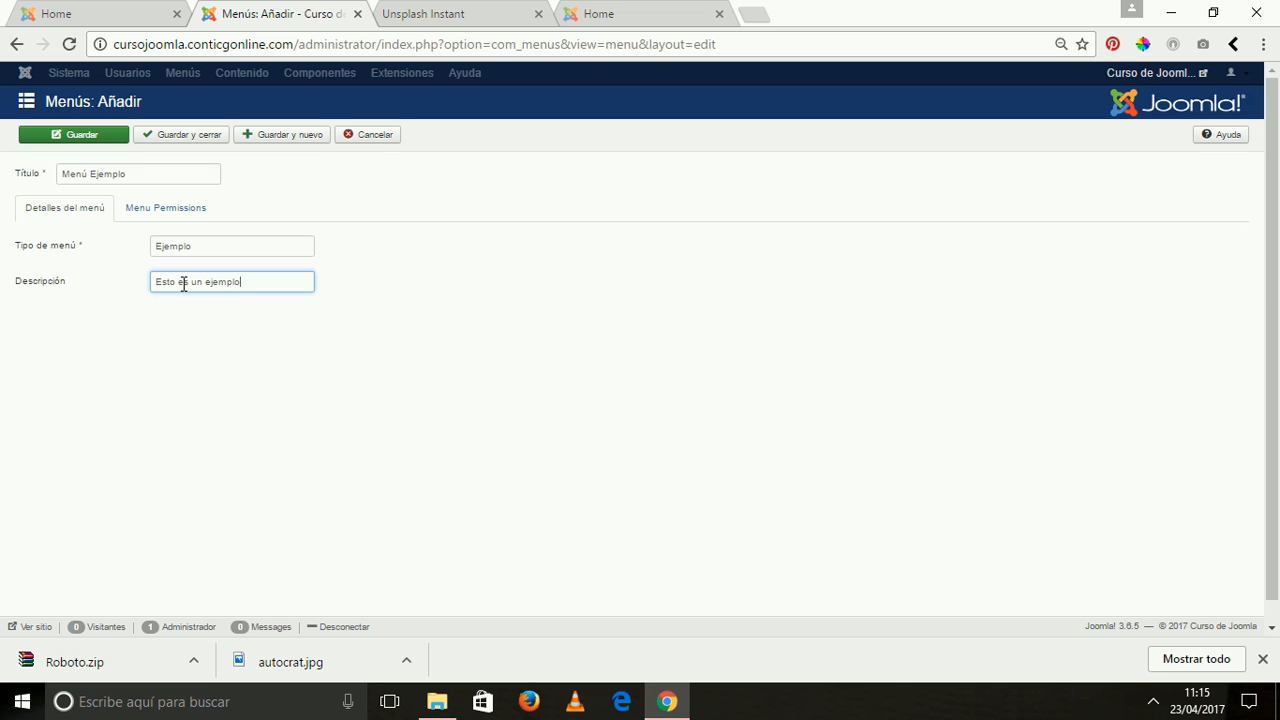
- Review the new menu's permissions, save the menu and return to the list of menus
click(152, 208)
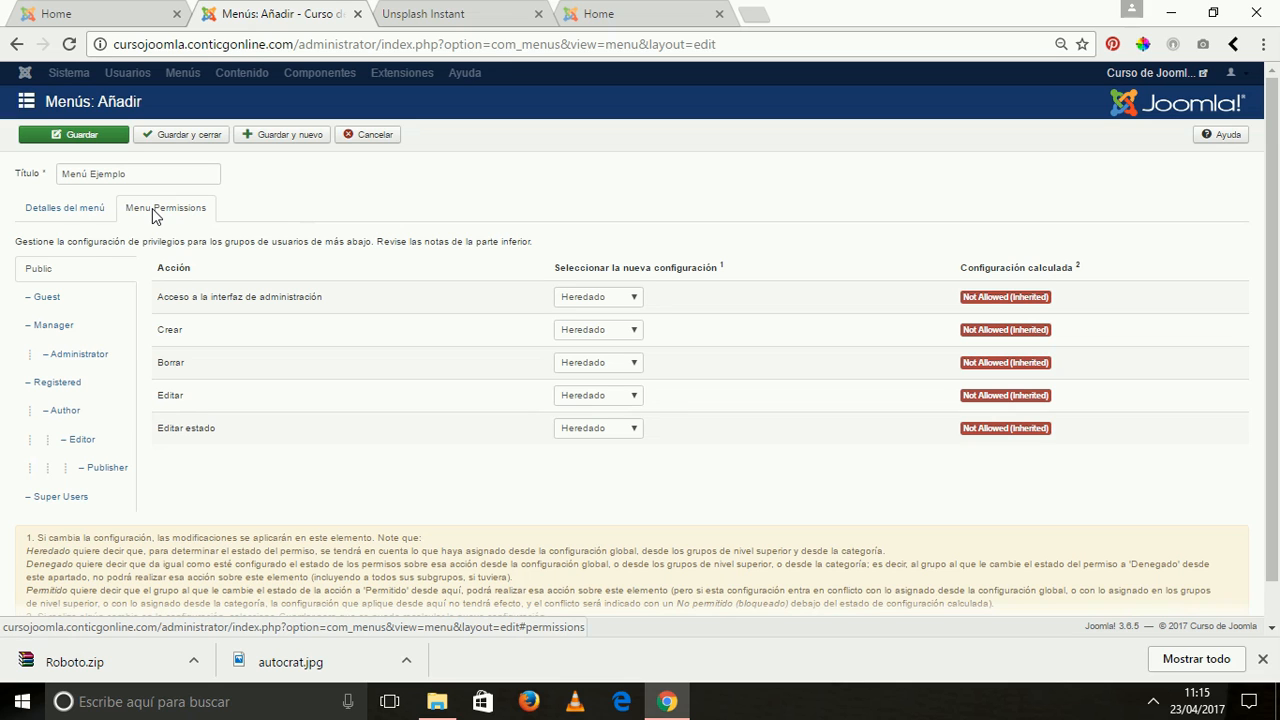
click(55, 214)
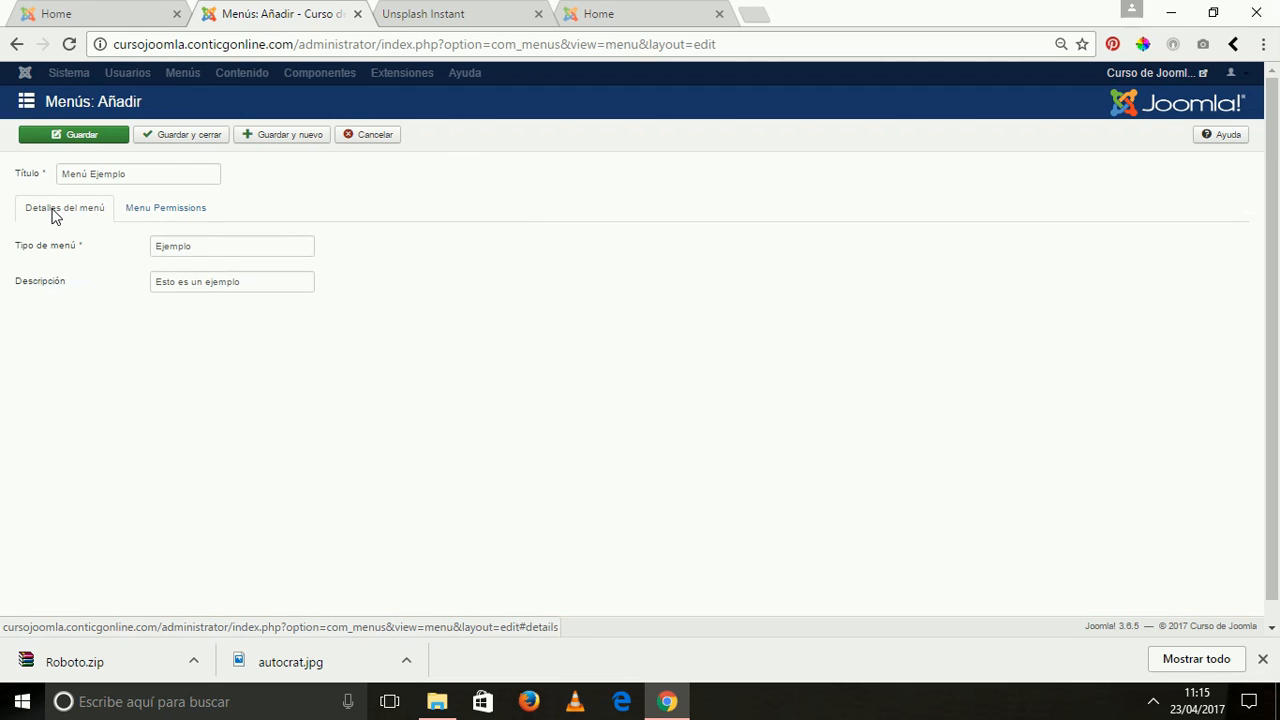
click(82, 135)
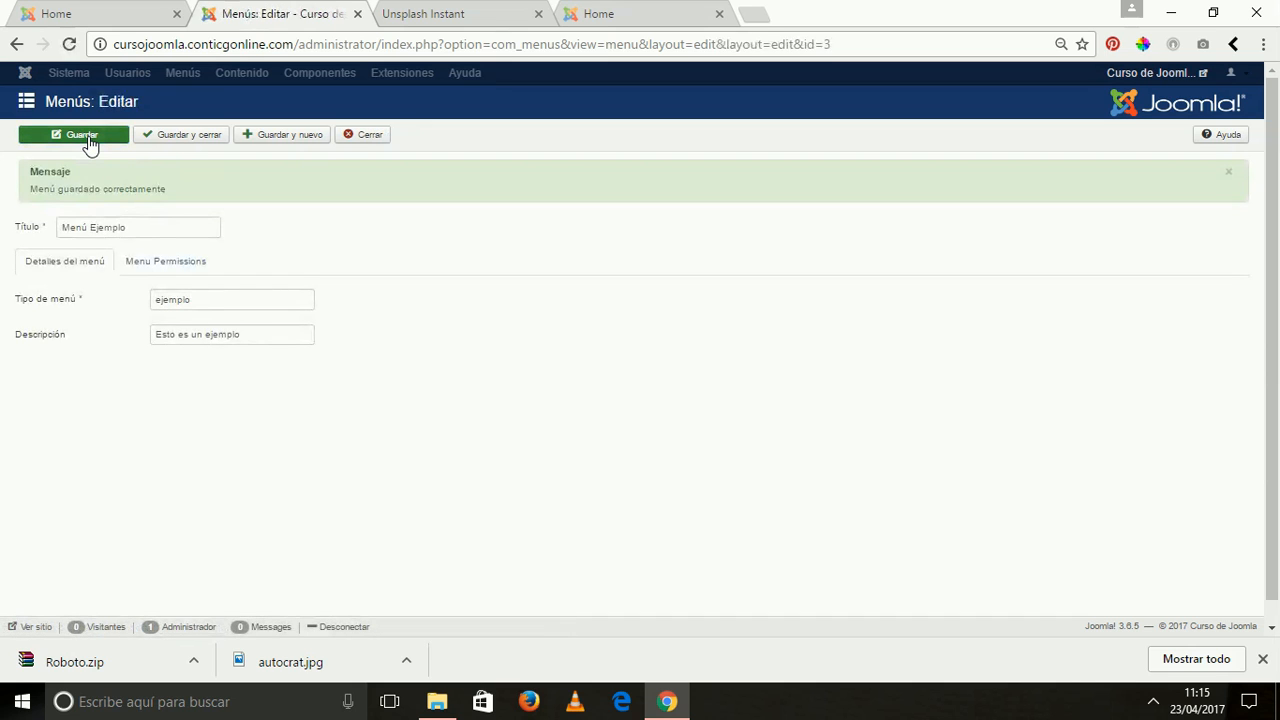
click(178, 137)
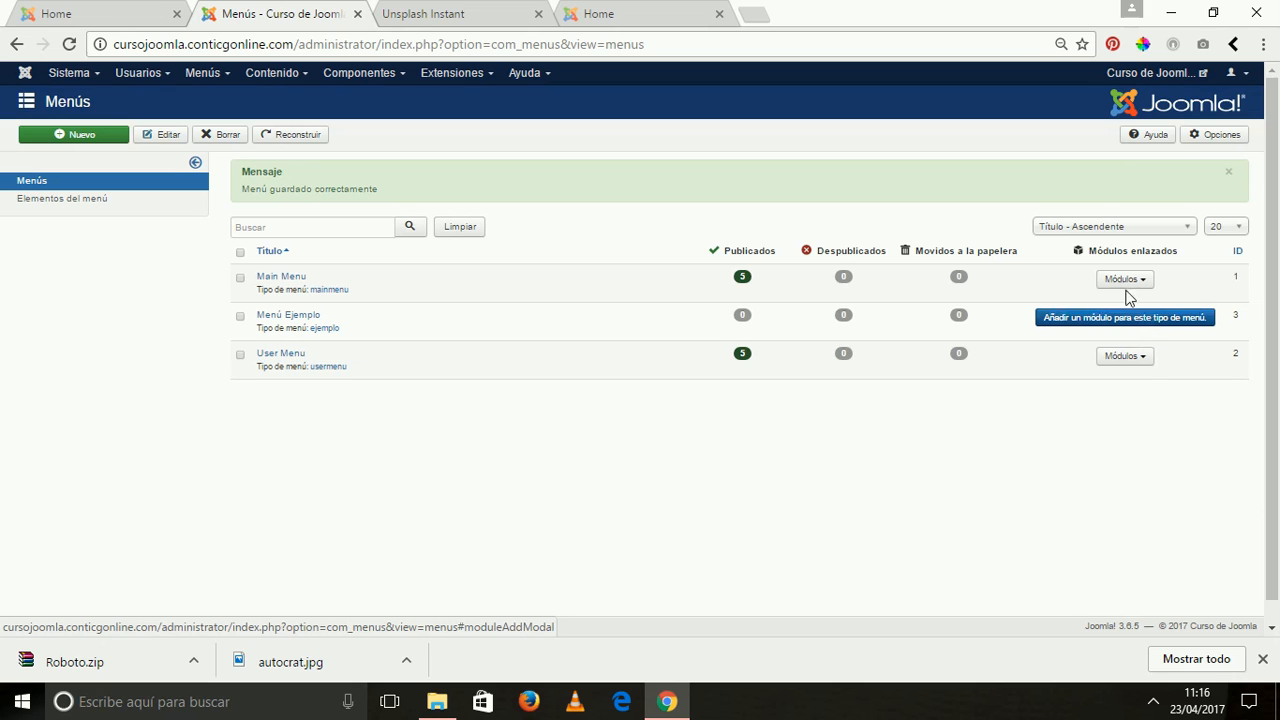
- Check which modules and positions are linked to the Main Menu and the User Menu
click(1143, 281)
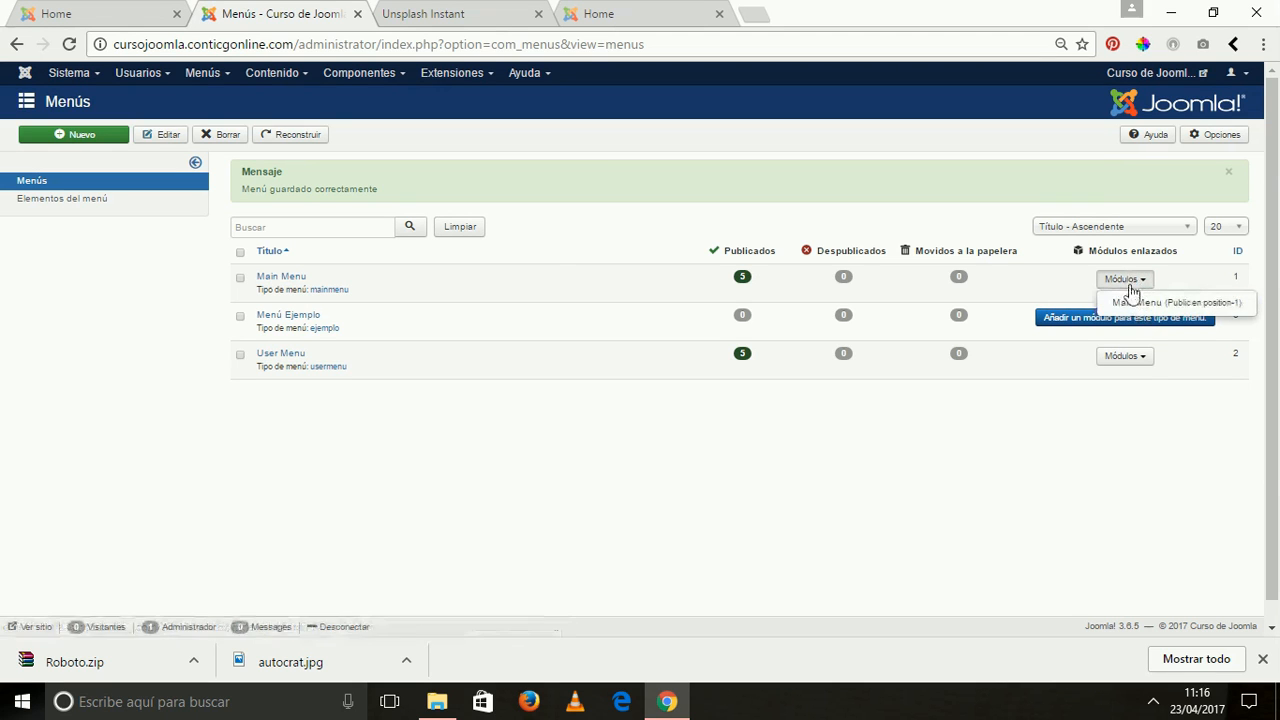
click(1144, 360)
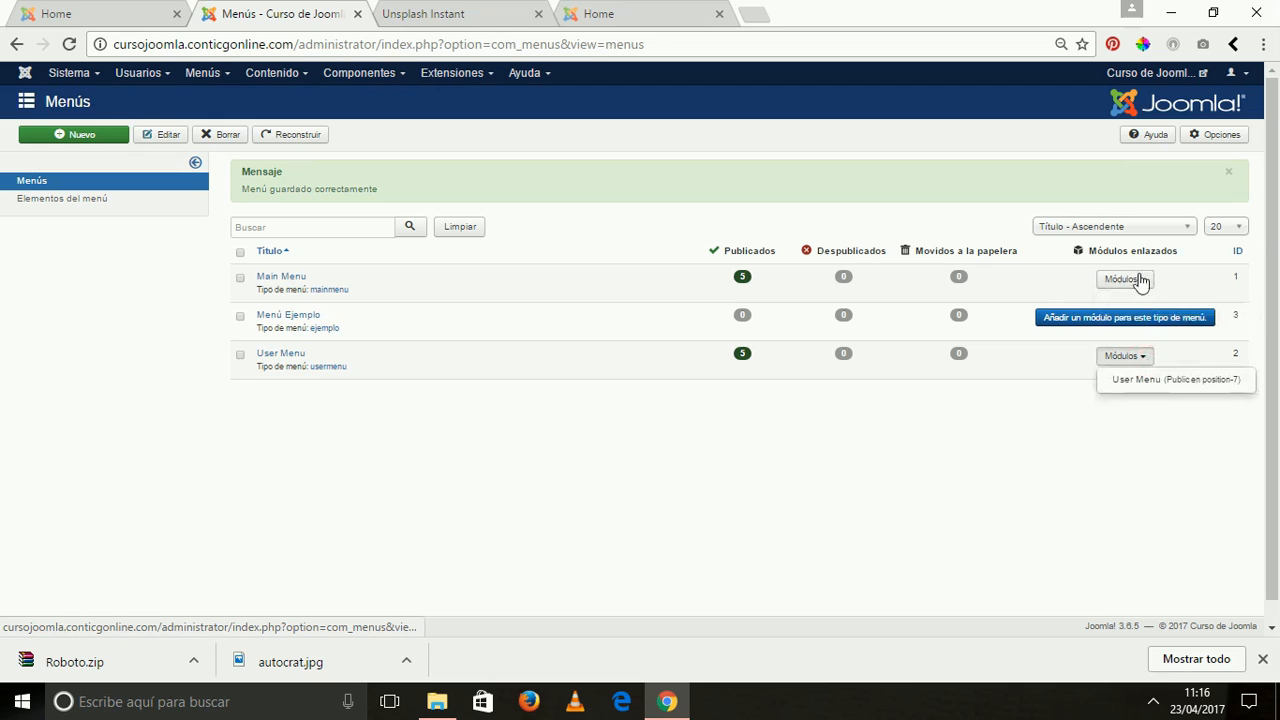
click(1142, 282)
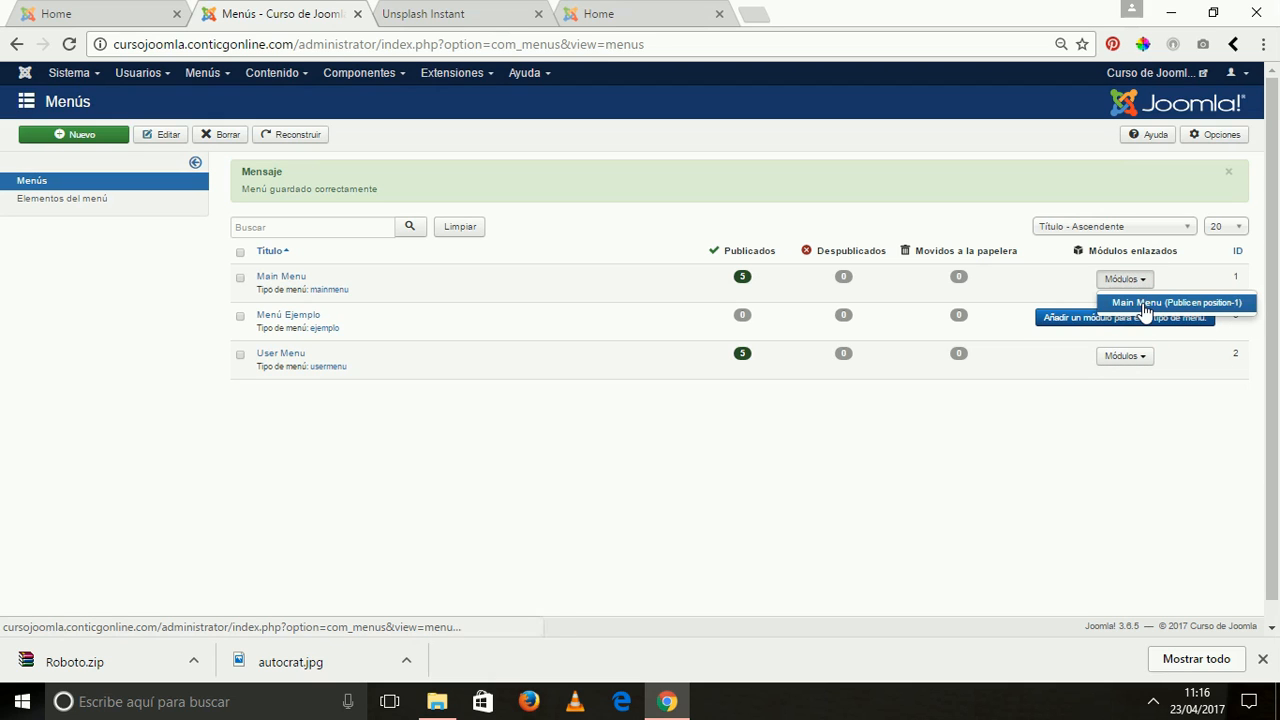
click(1143, 358)
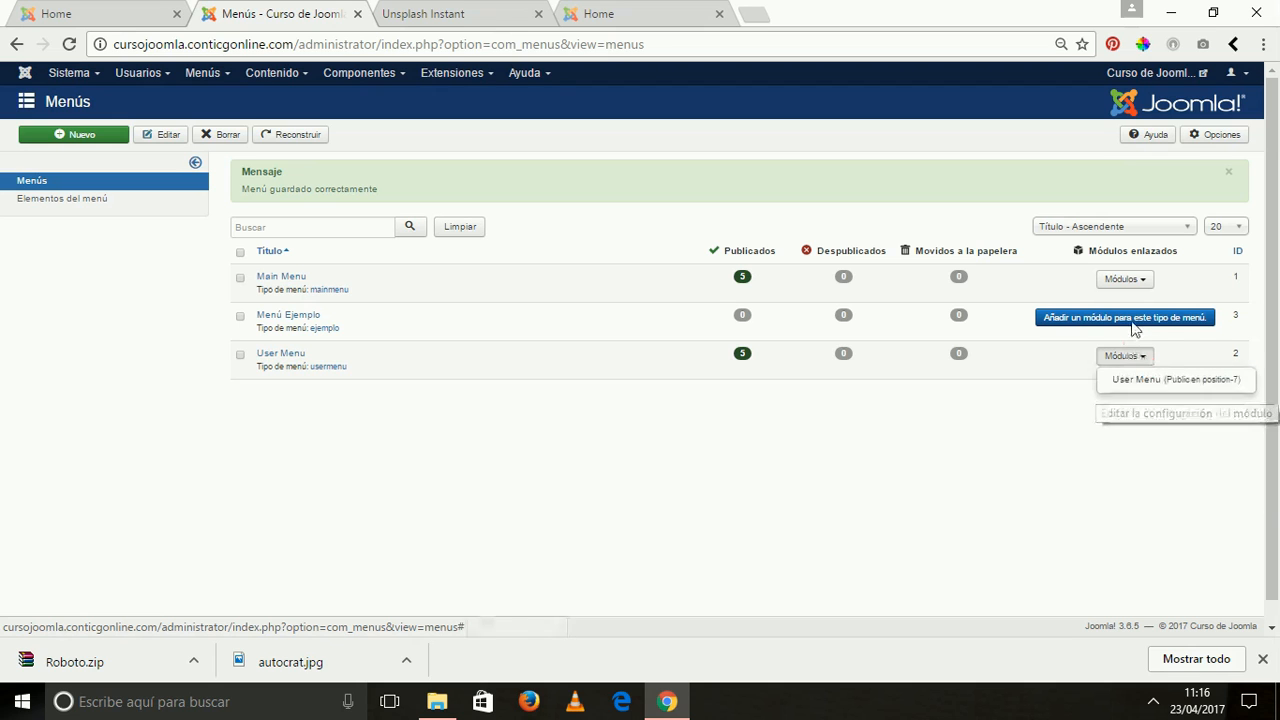
- Start adding a module for Menú Ejemplo and review its menu assignment and permission settings
click(1131, 317)
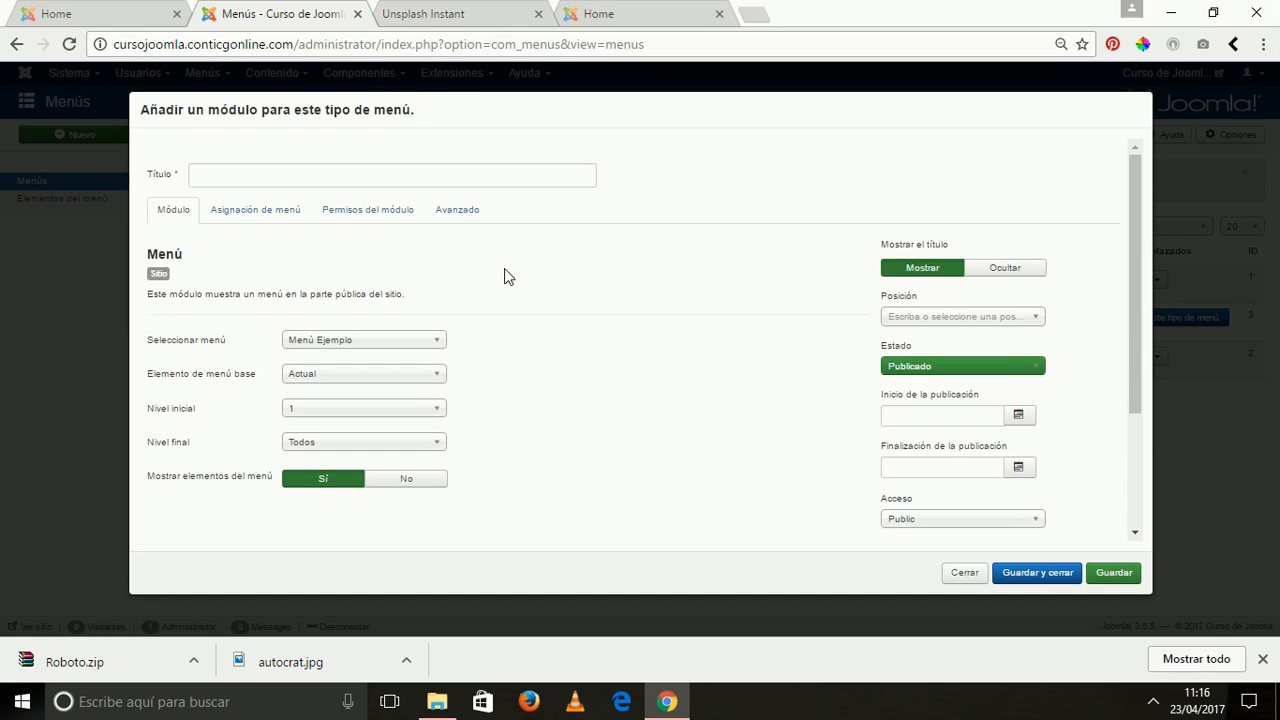
click(288, 222)
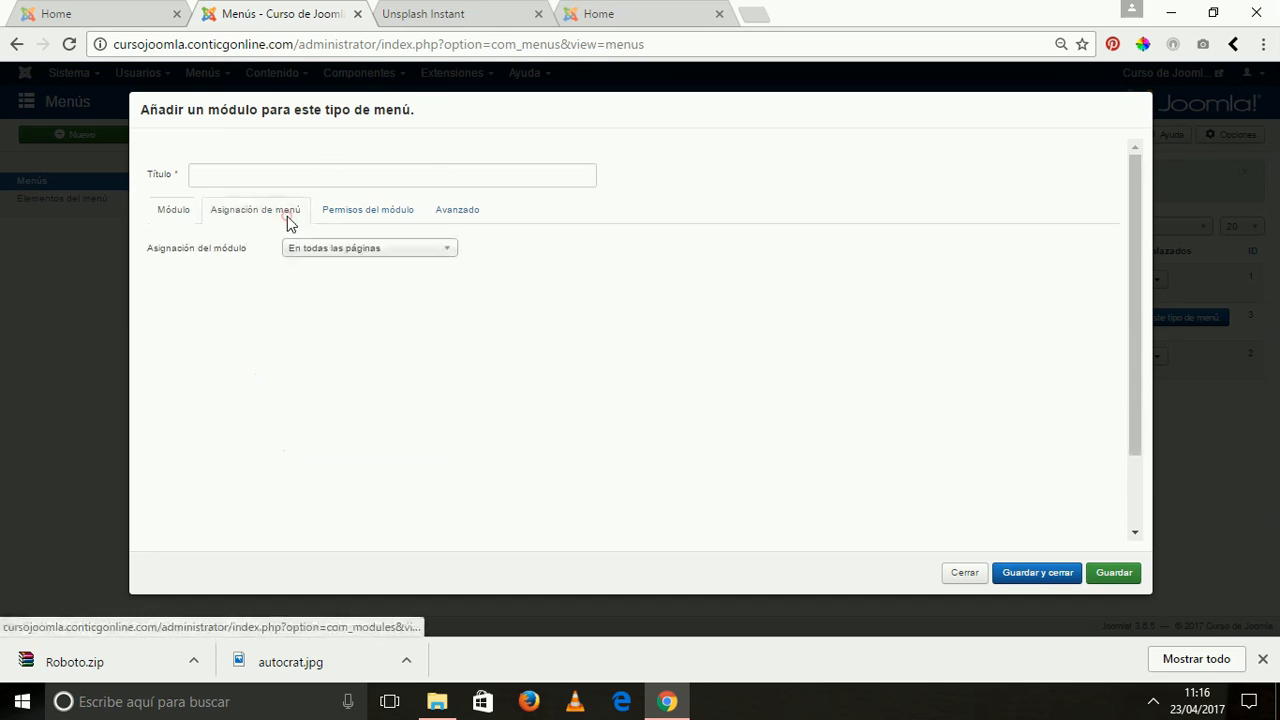
click(357, 222)
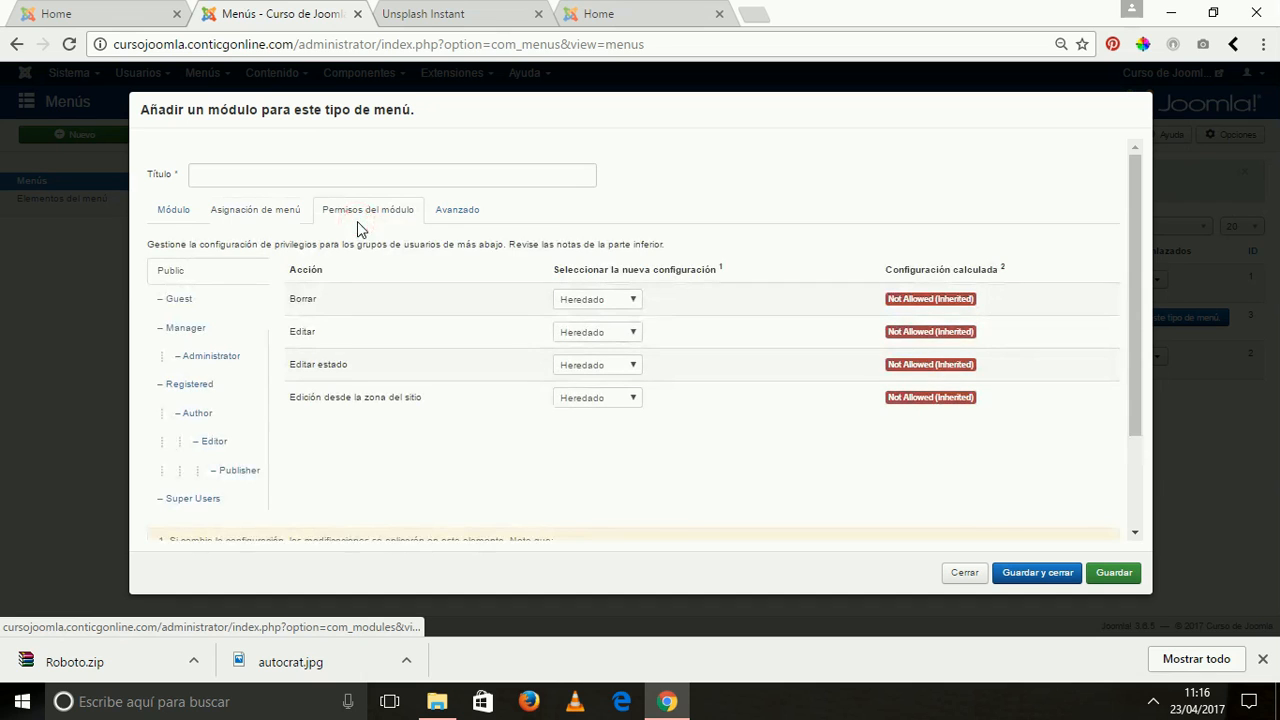
click(250, 226)
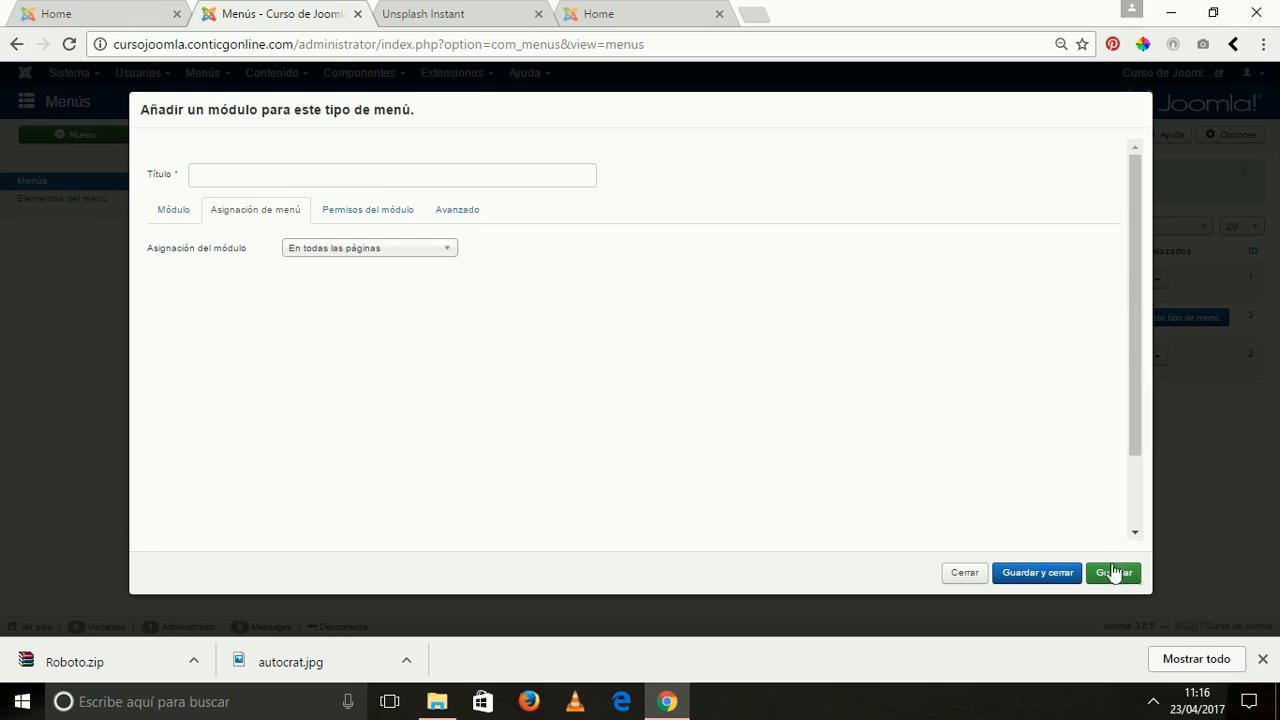
- Title the module "Menú Ejemplo" and assign it to all pages (En todas las páginas)
click(294, 176)
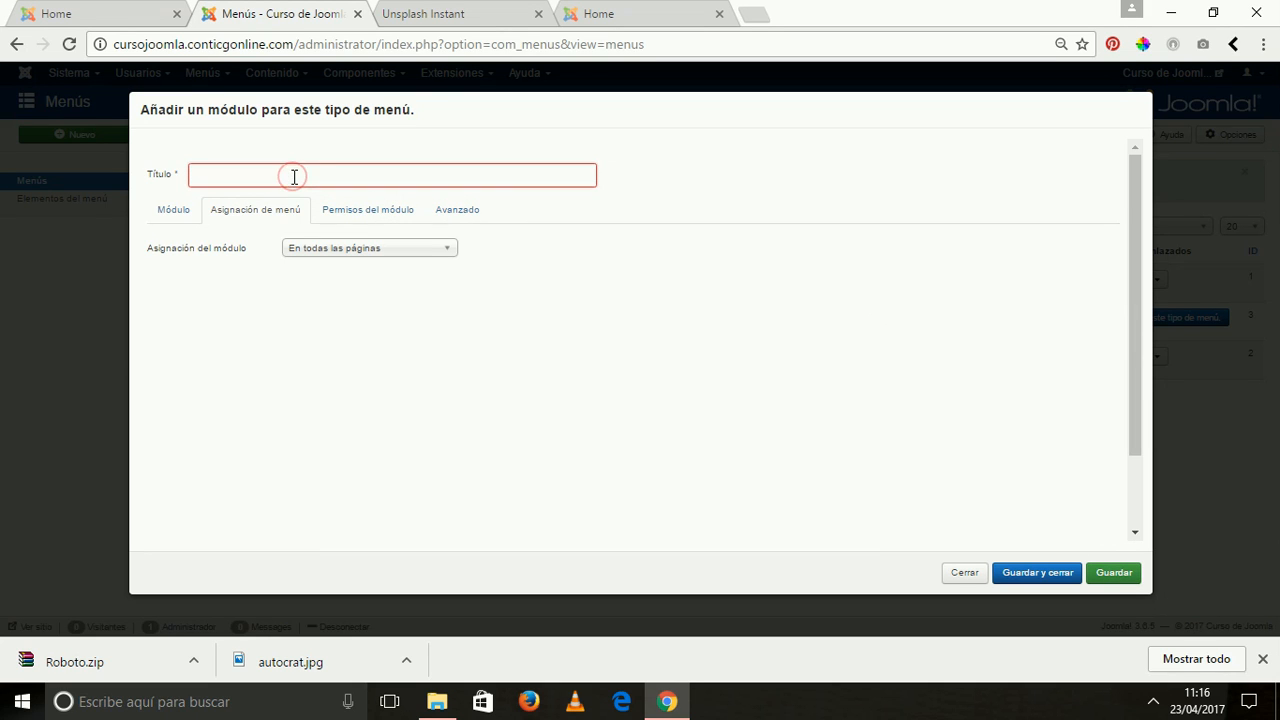
text(Me)
click(228, 203)
click(445, 249)
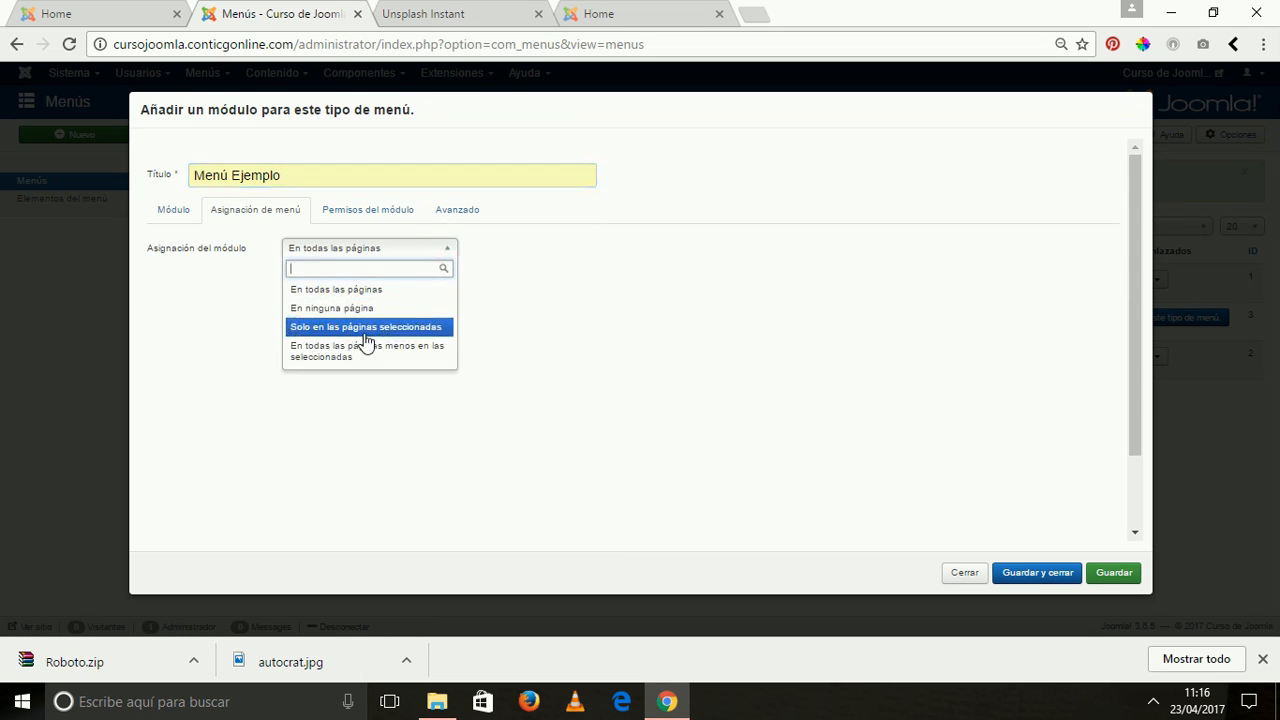
click(351, 290)
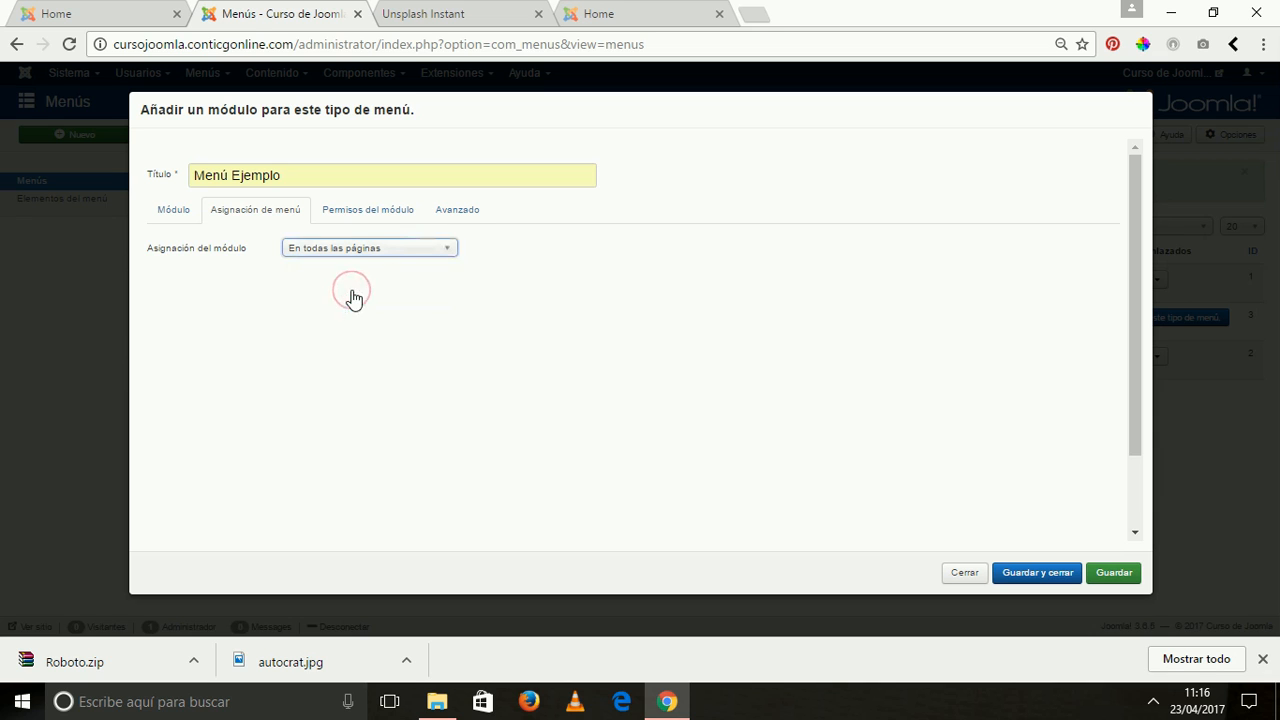
- Set the module's position to the Protostar template's Izquierda [position-8]
click(161, 213)
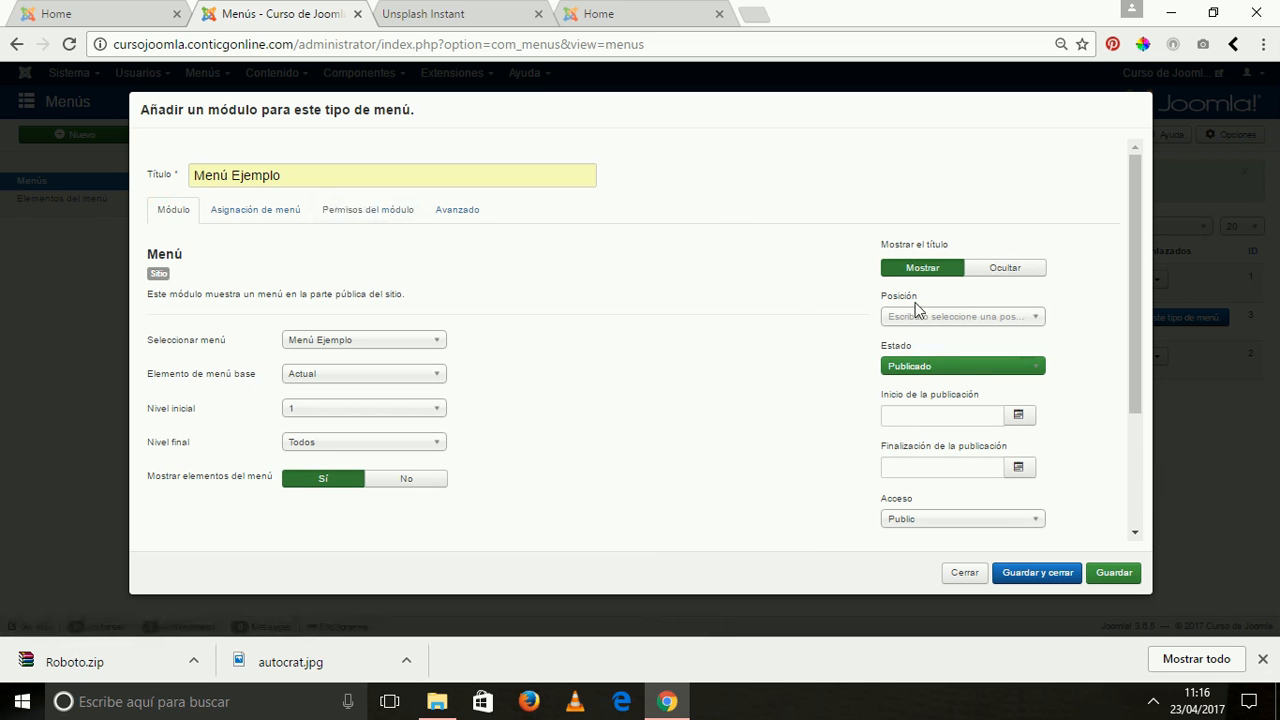
click(966, 316)
drag(1037, 381, 1038, 472)
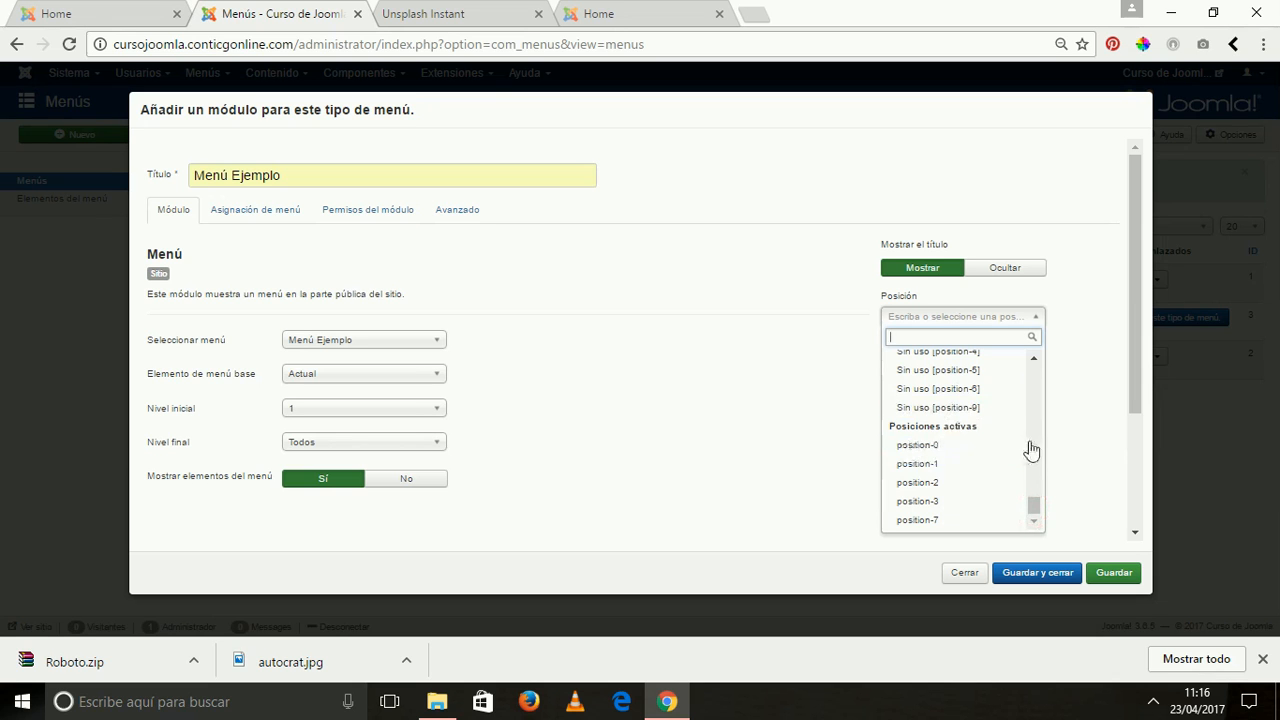
click(1034, 359)
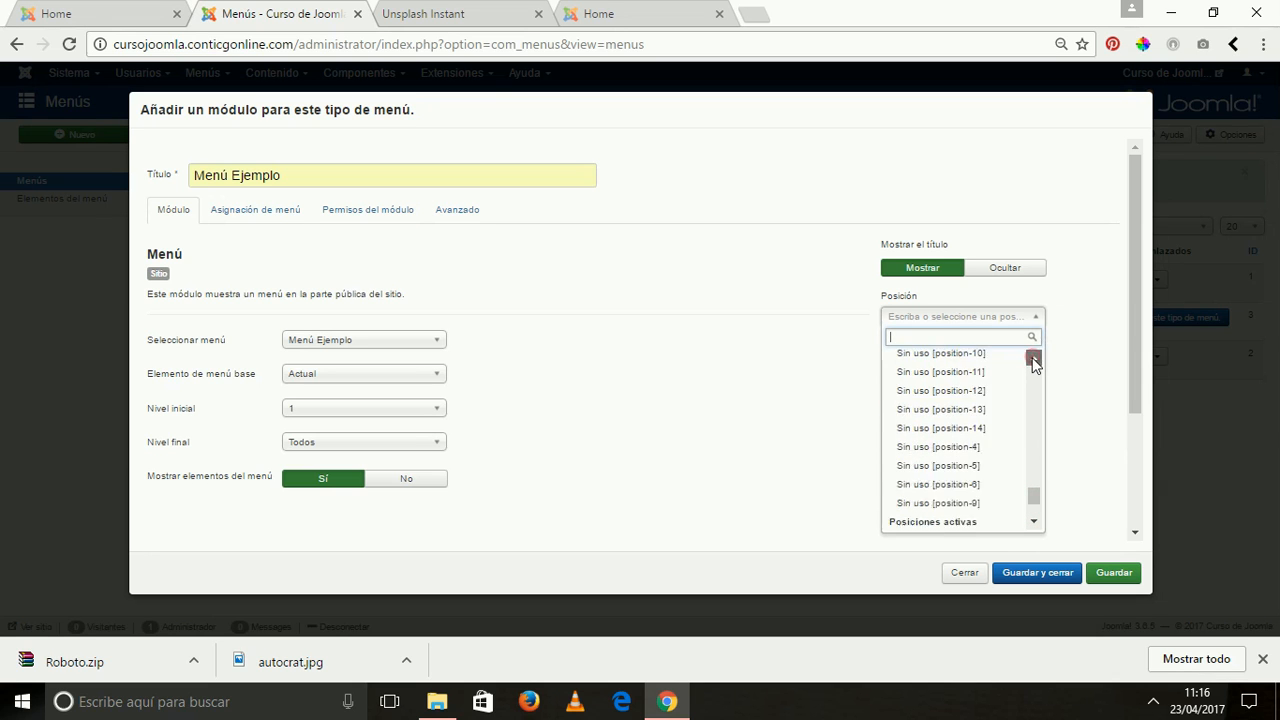
click(1034, 359)
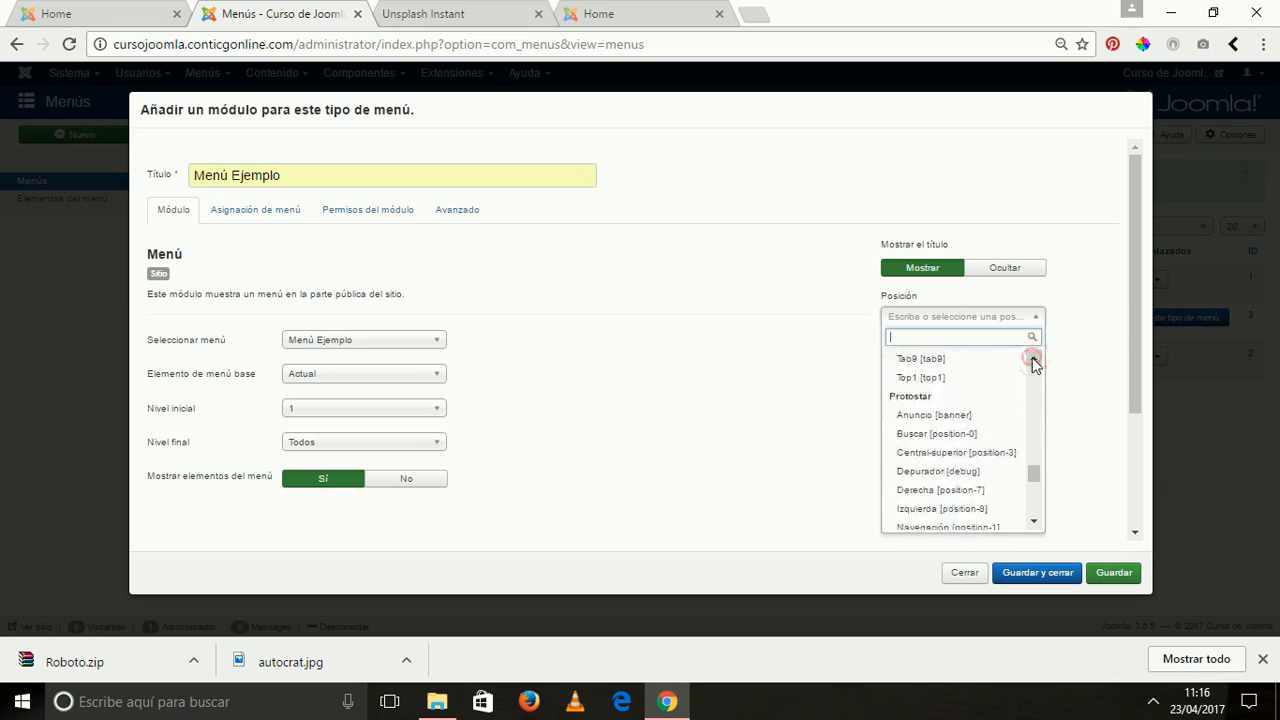
click(960, 508)
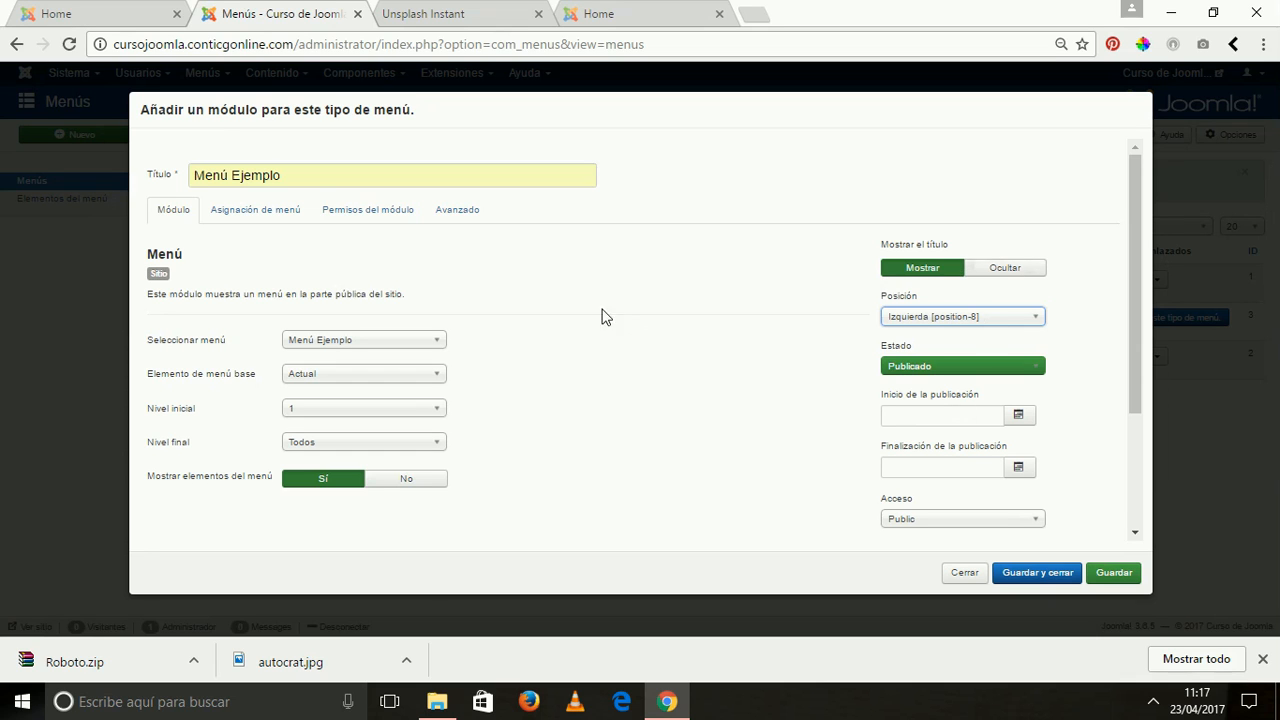
click(454, 216)
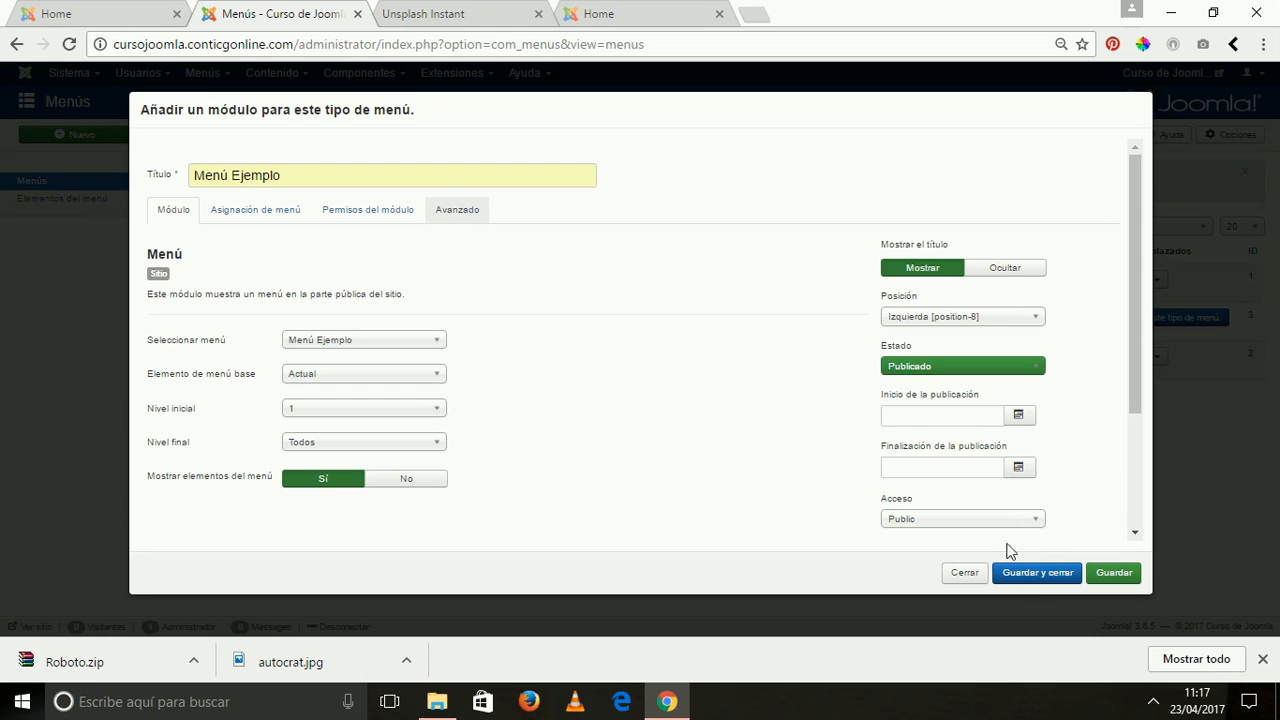
- Save and close the Menú Ejemplo module, and reload the public home page to check for the menu
click(1030, 578)
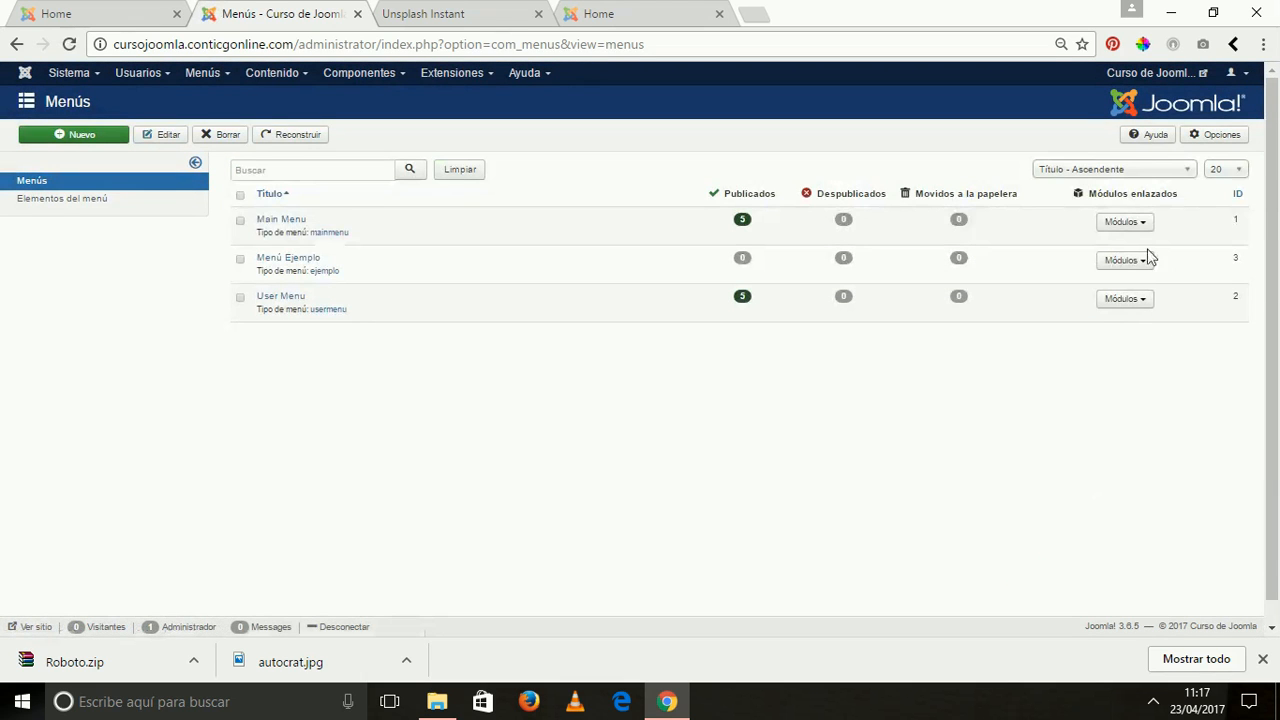
click(613, 12)
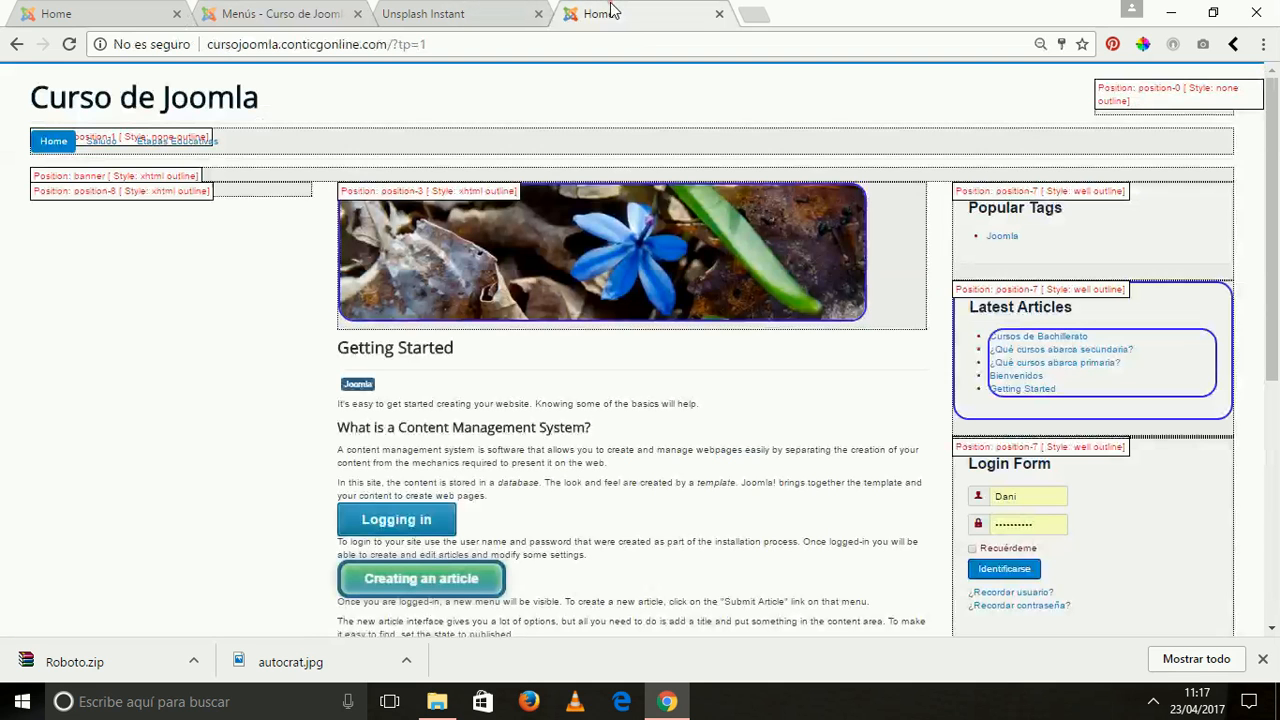
click(91, 16)
click(69, 46)
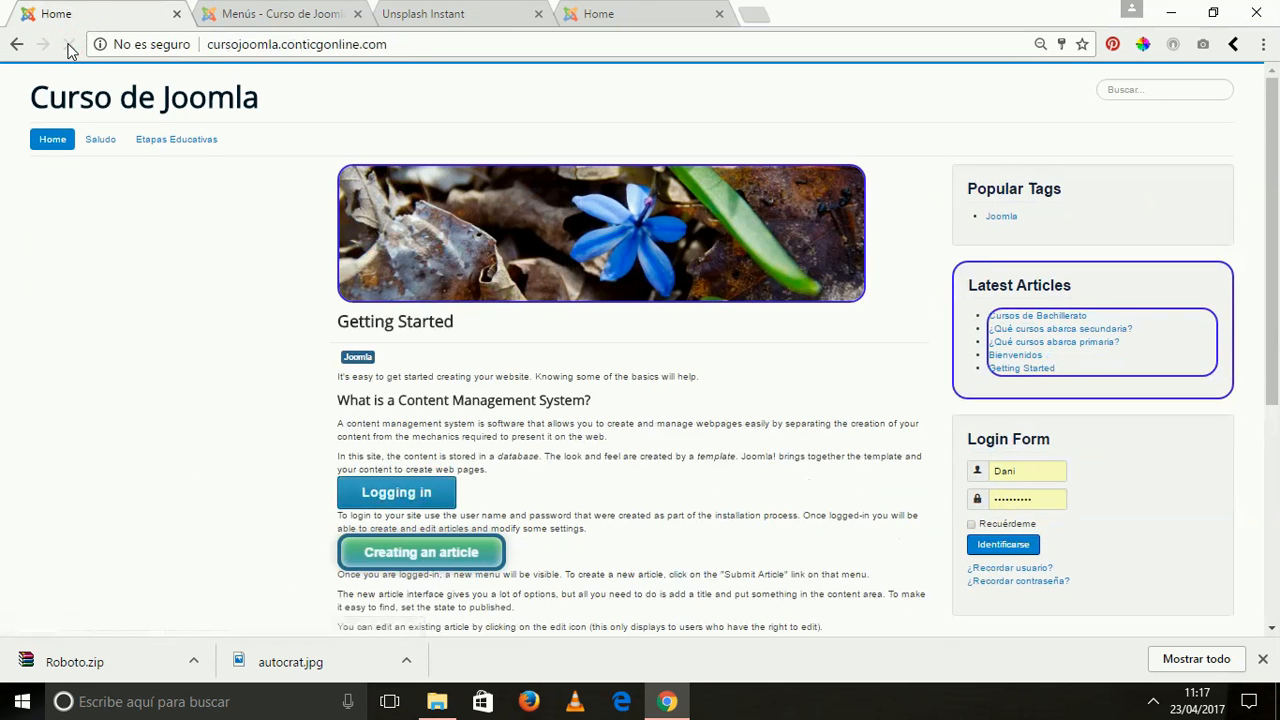
drag(1272, 336, 1232, 263)
- Add a new item to Menú Ejemplo with the URL embebida type Mostrar una página embebida
click(447, 11)
click(253, 14)
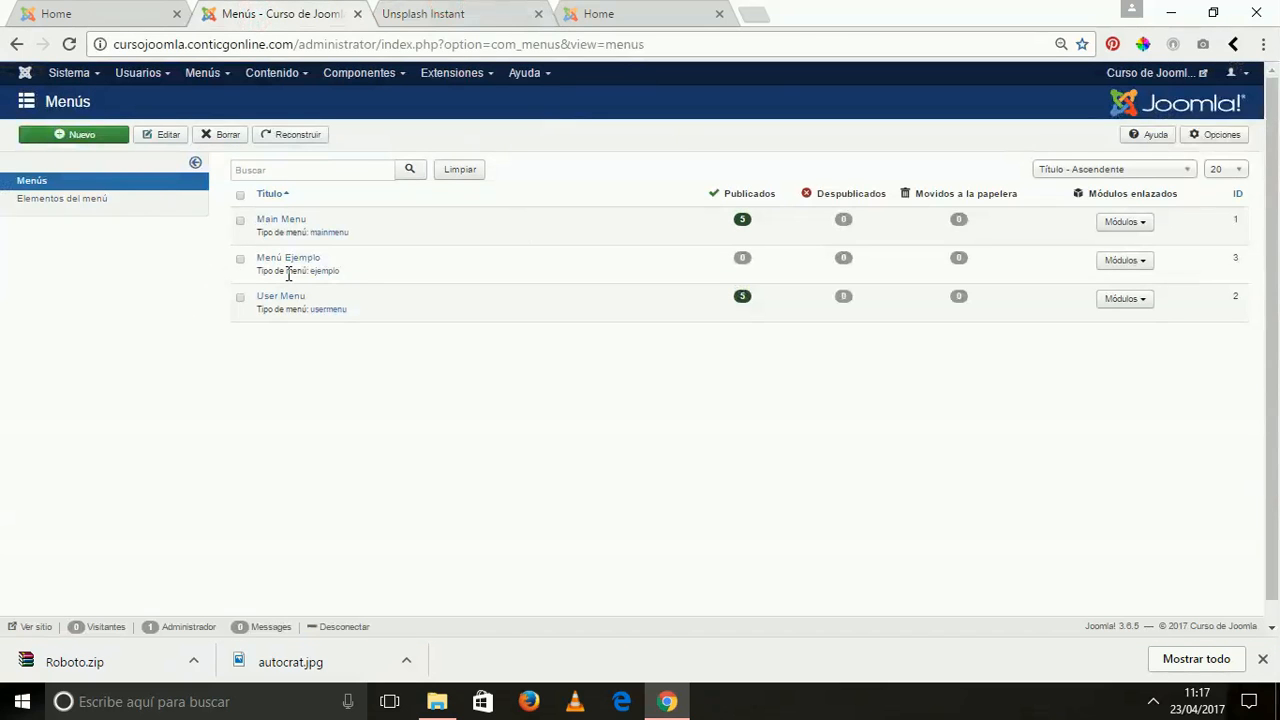
click(283, 262)
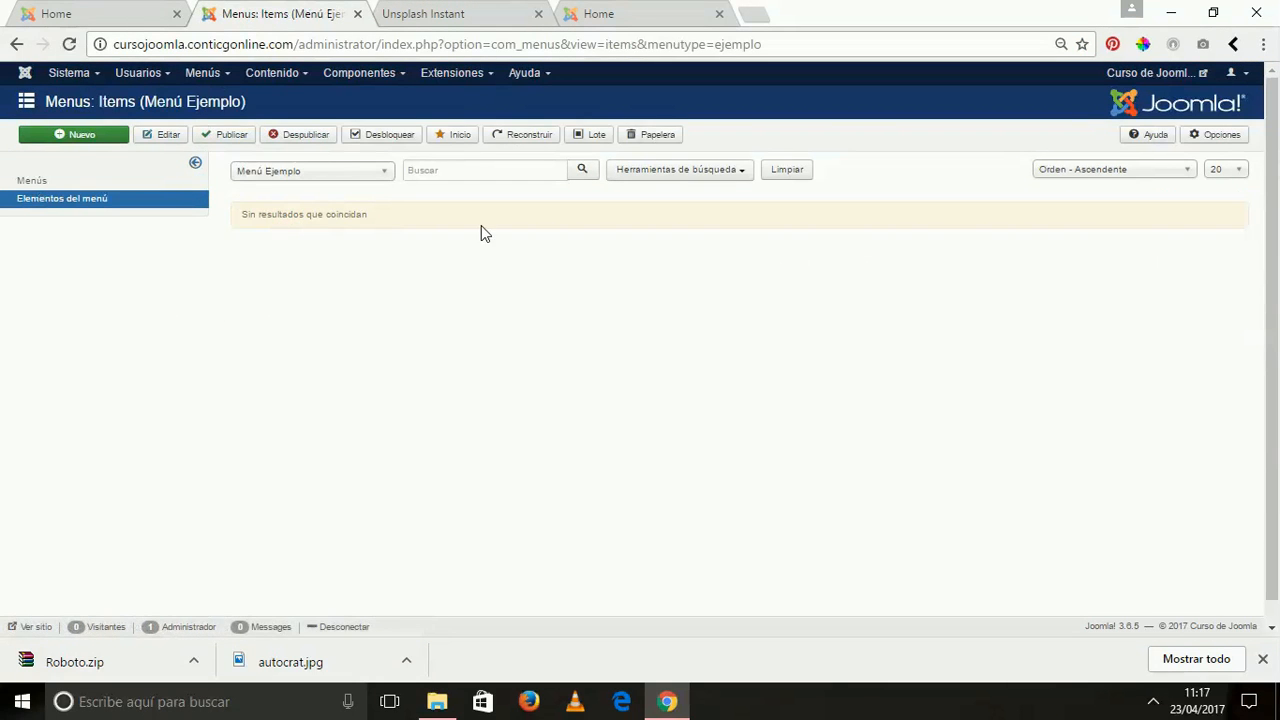
click(74, 140)
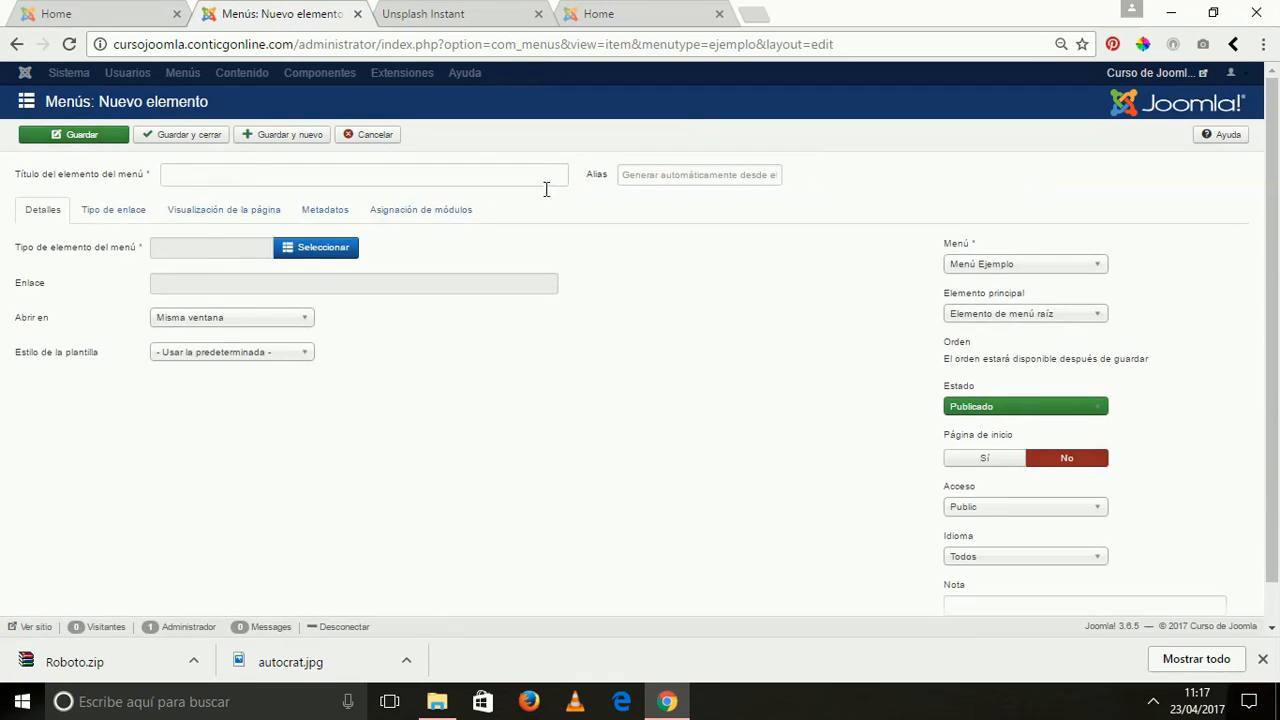
click(321, 247)
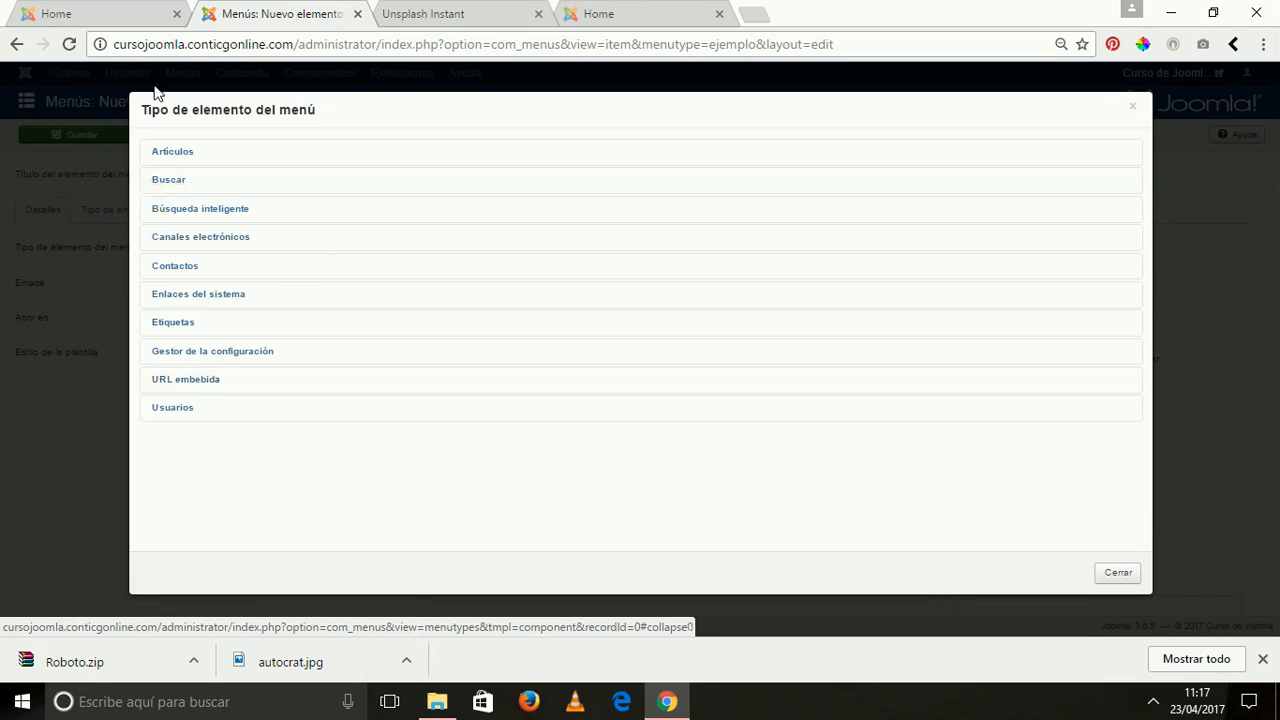
click(188, 378)
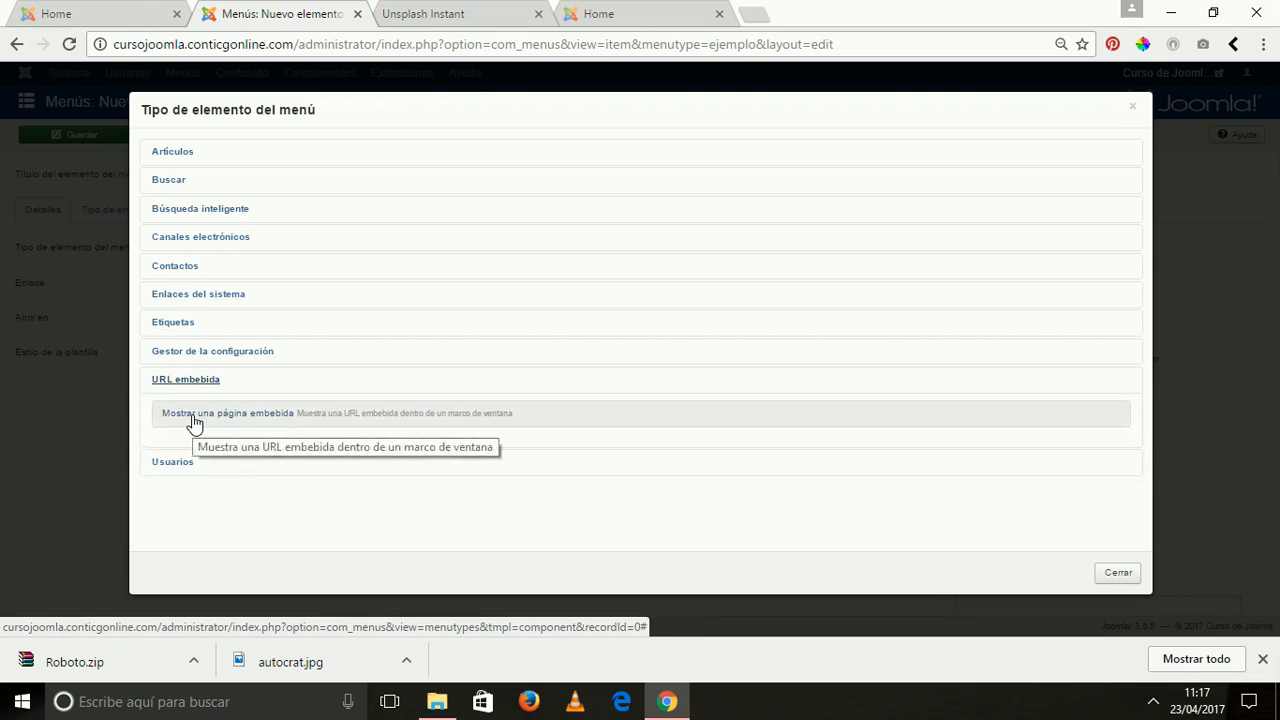
click(193, 420)
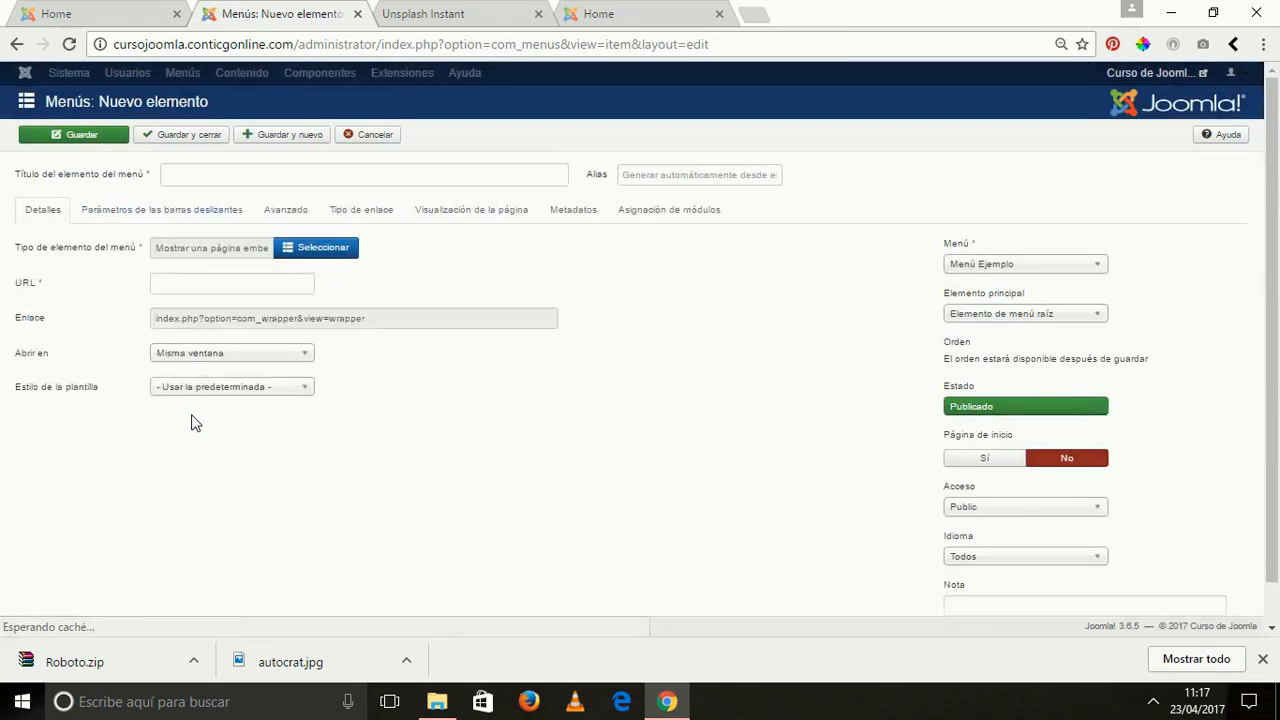
- Title the new menu item "Google"
click(213, 178)
text(G)
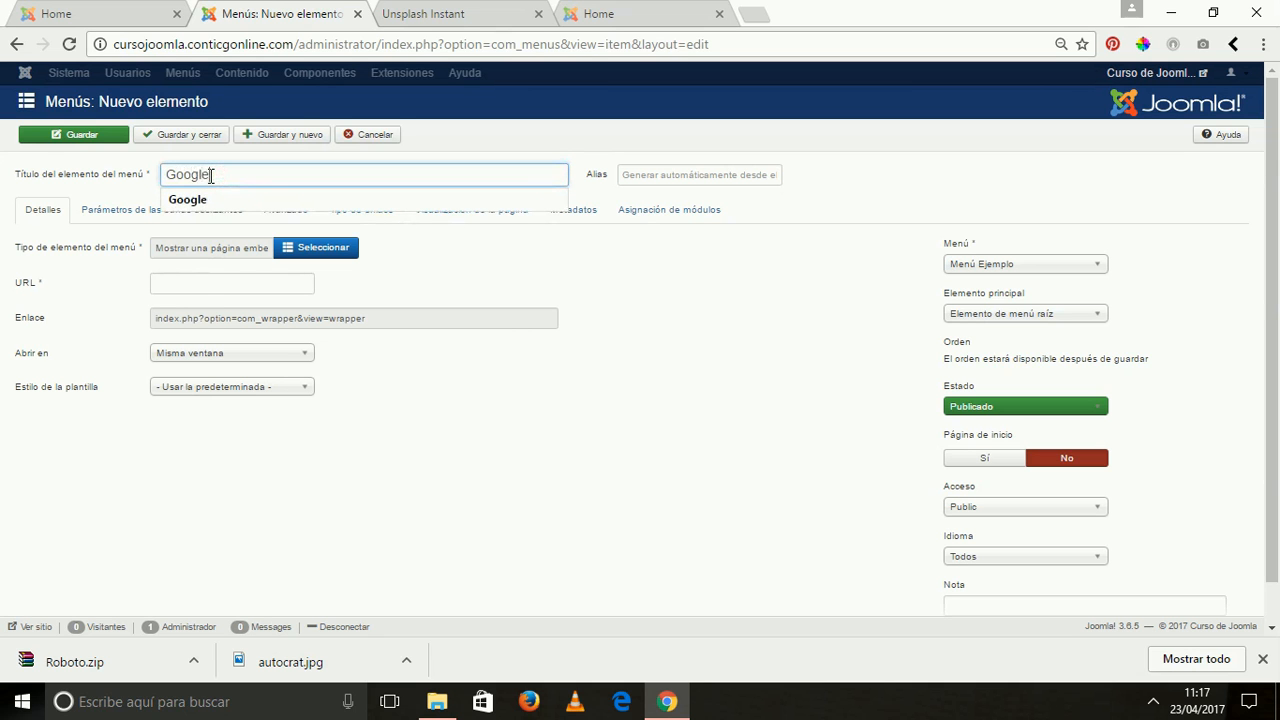
text(oogle)
click(199, 287)
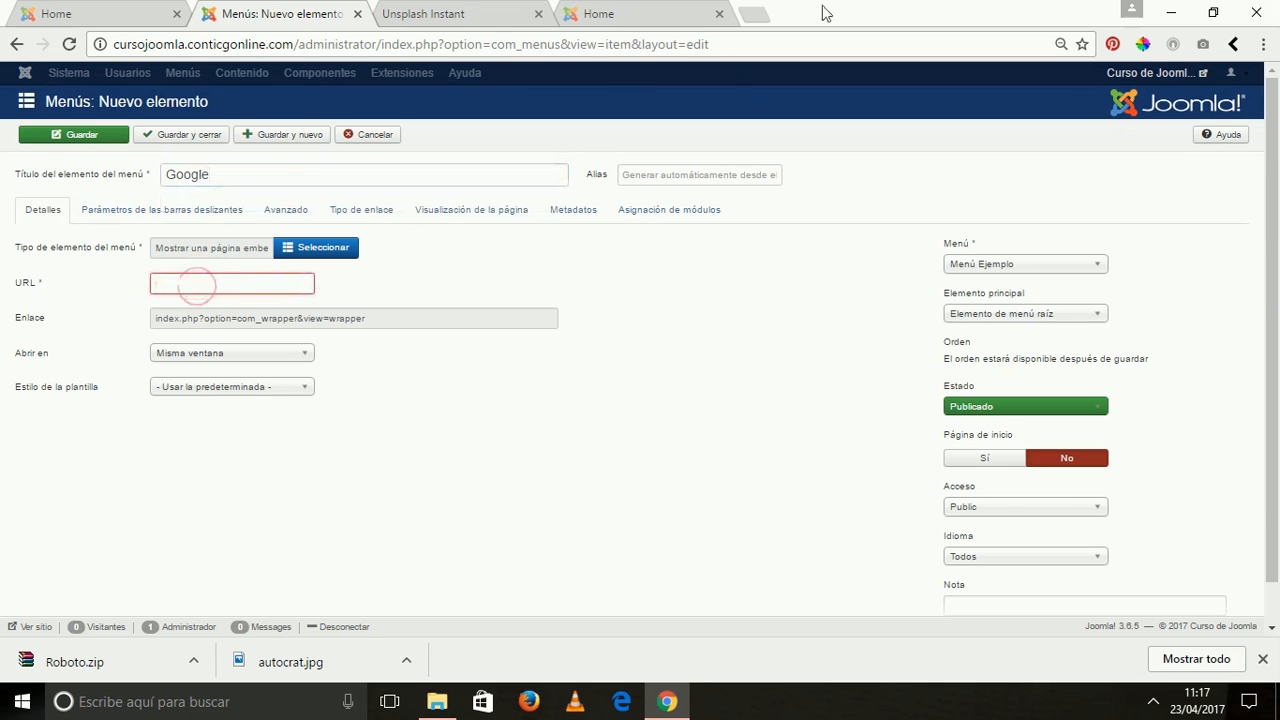
click(754, 15)
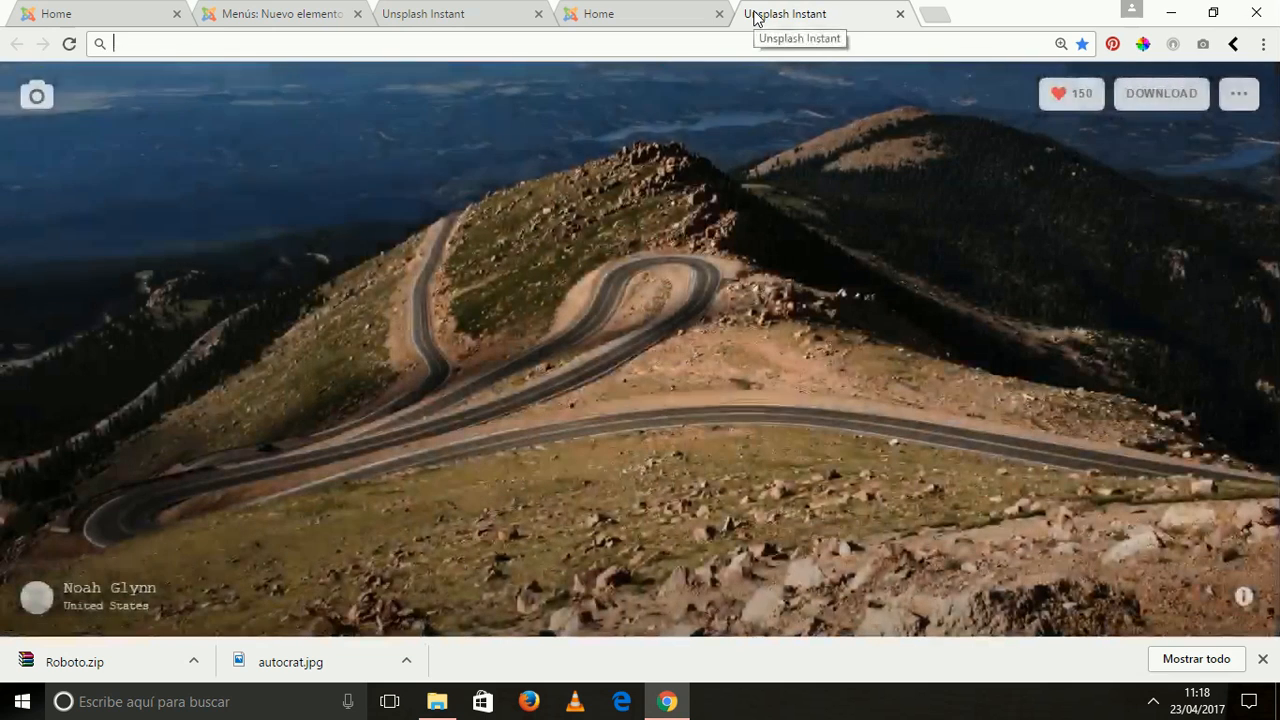
text(goo)
key(Return)
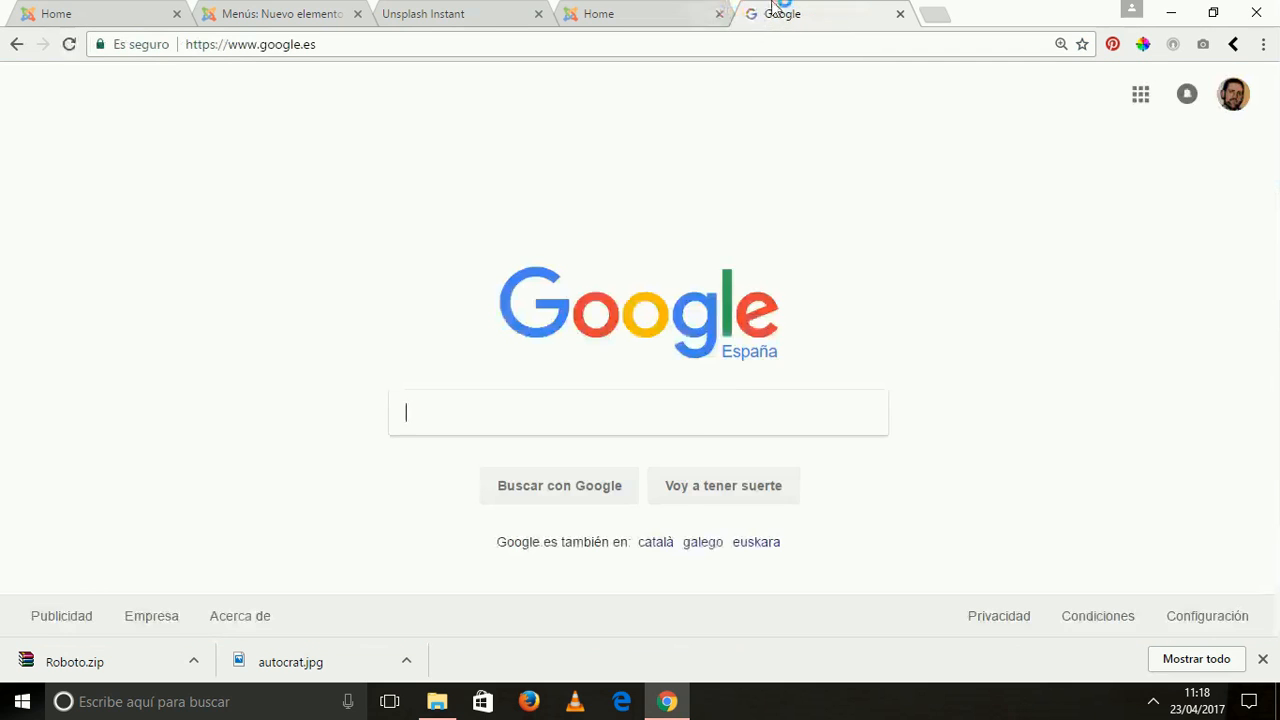
click(350, 45)
key(ctrl+c)
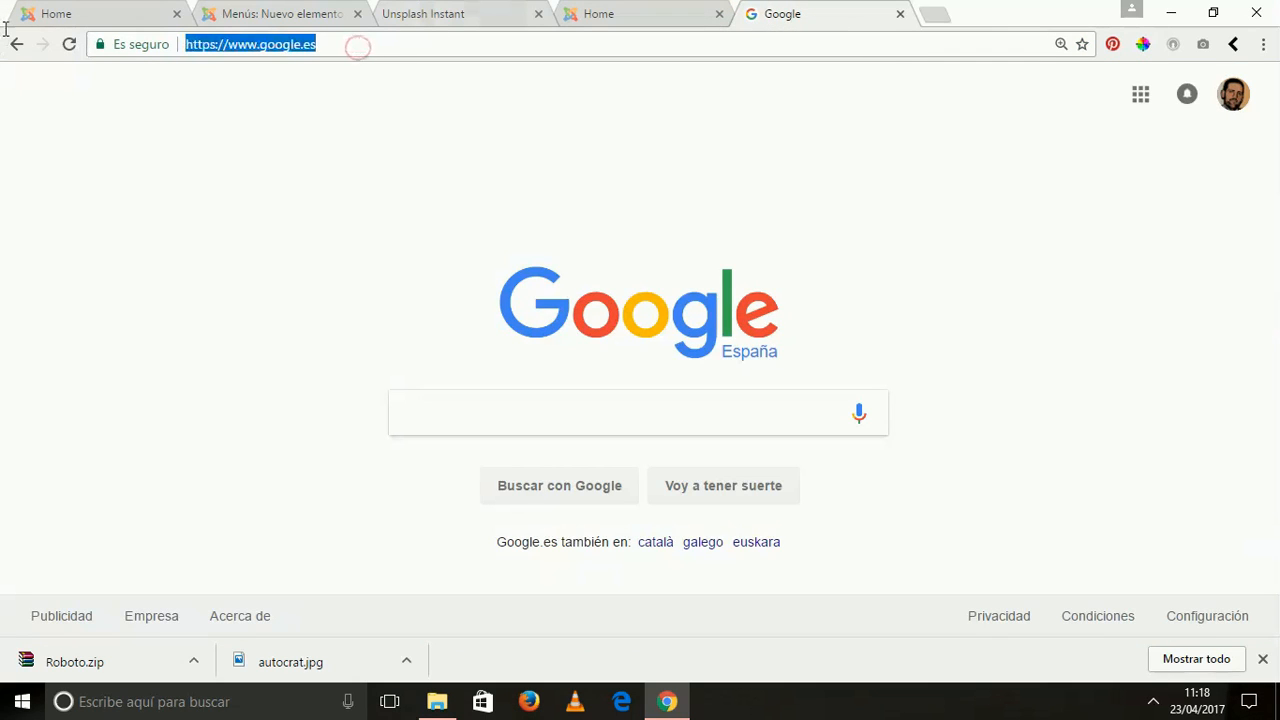
click(606, 13)
click(255, 13)
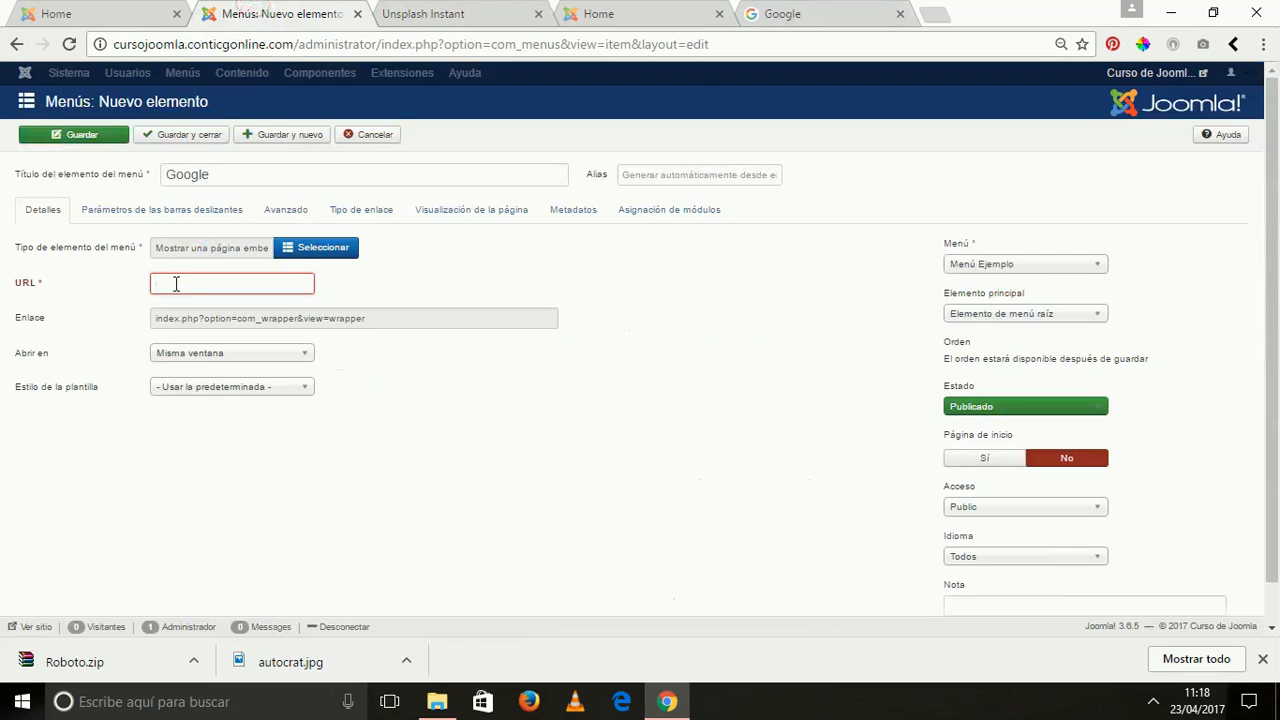
key(ctrl+v)
- Review the Google item's advanced and Barras deslizantes settings, and save and close the item
click(170, 216)
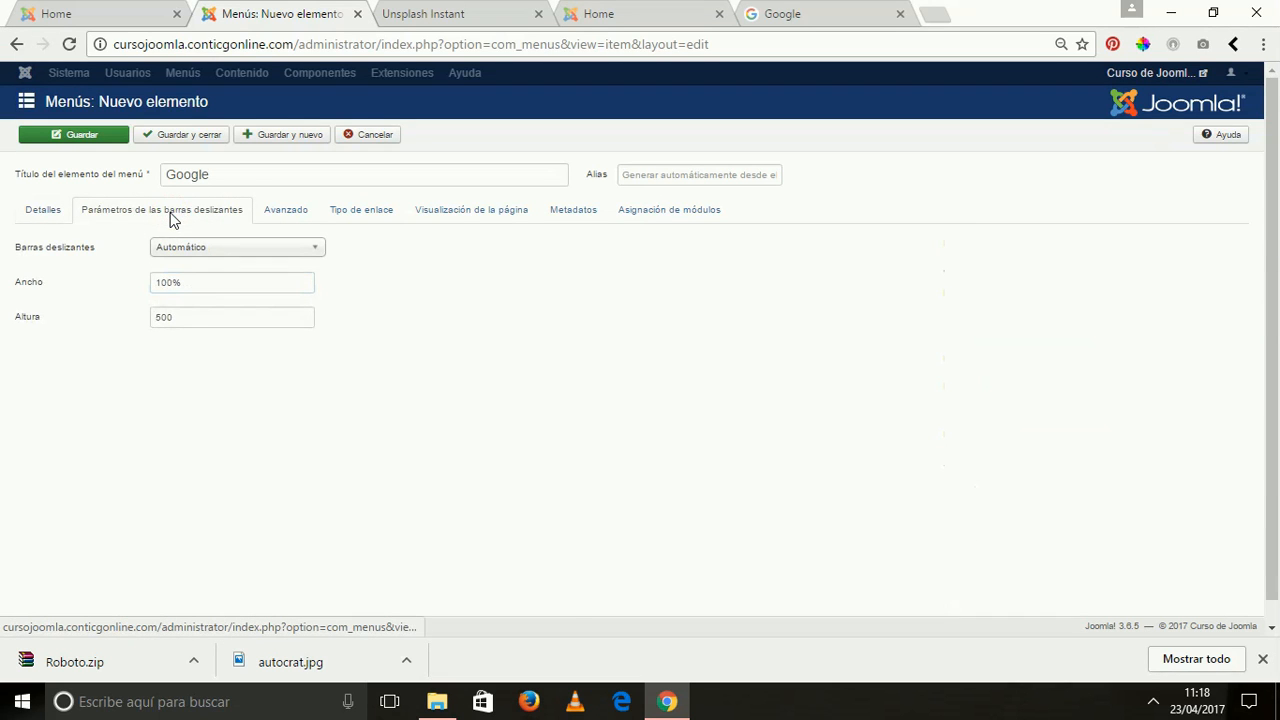
click(278, 211)
click(175, 213)
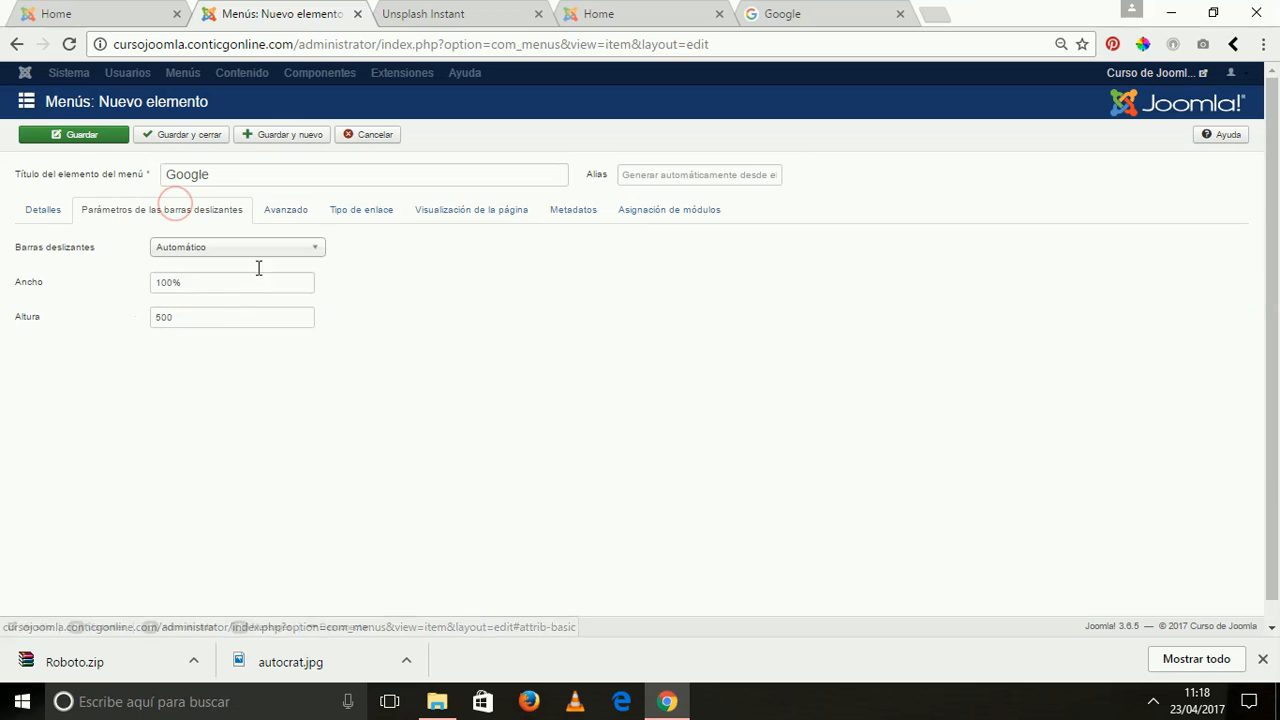
click(312, 255)
click(276, 303)
click(145, 134)
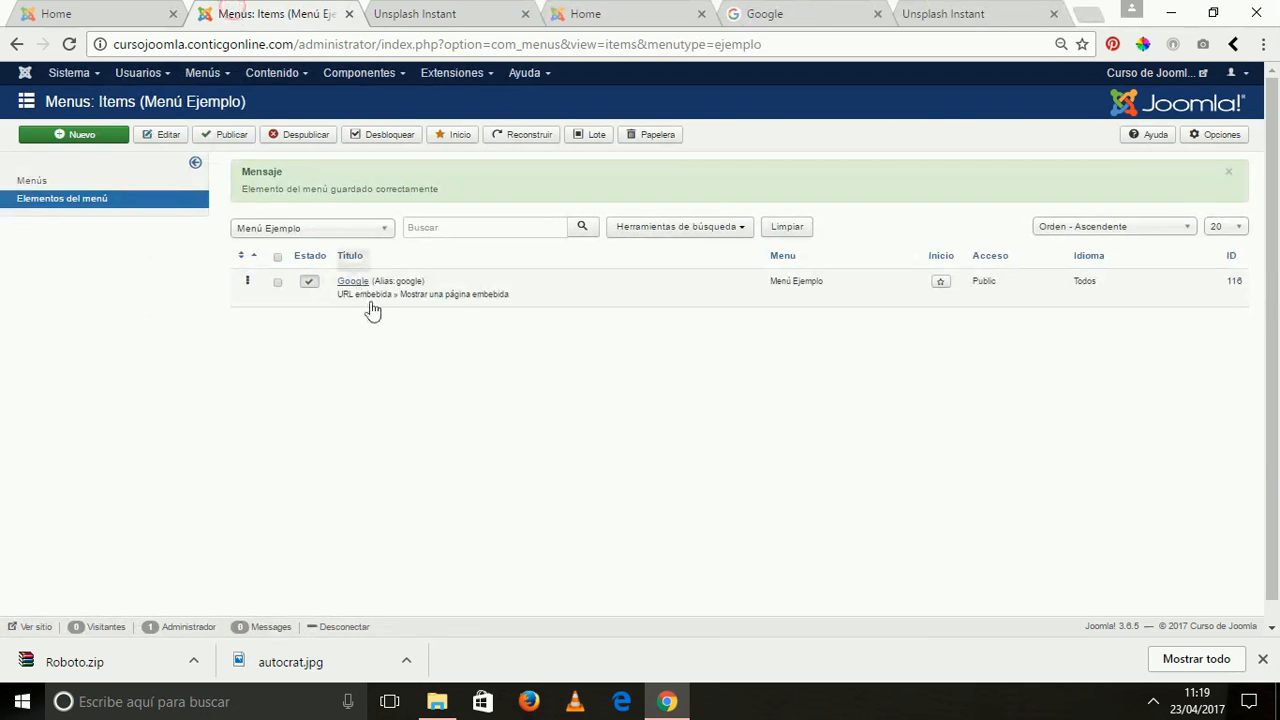
- Add another Menú Ejemplo item with the Buscar type Mostrar un formulario de búsqueda o los resultados de búsqueda
click(91, 134)
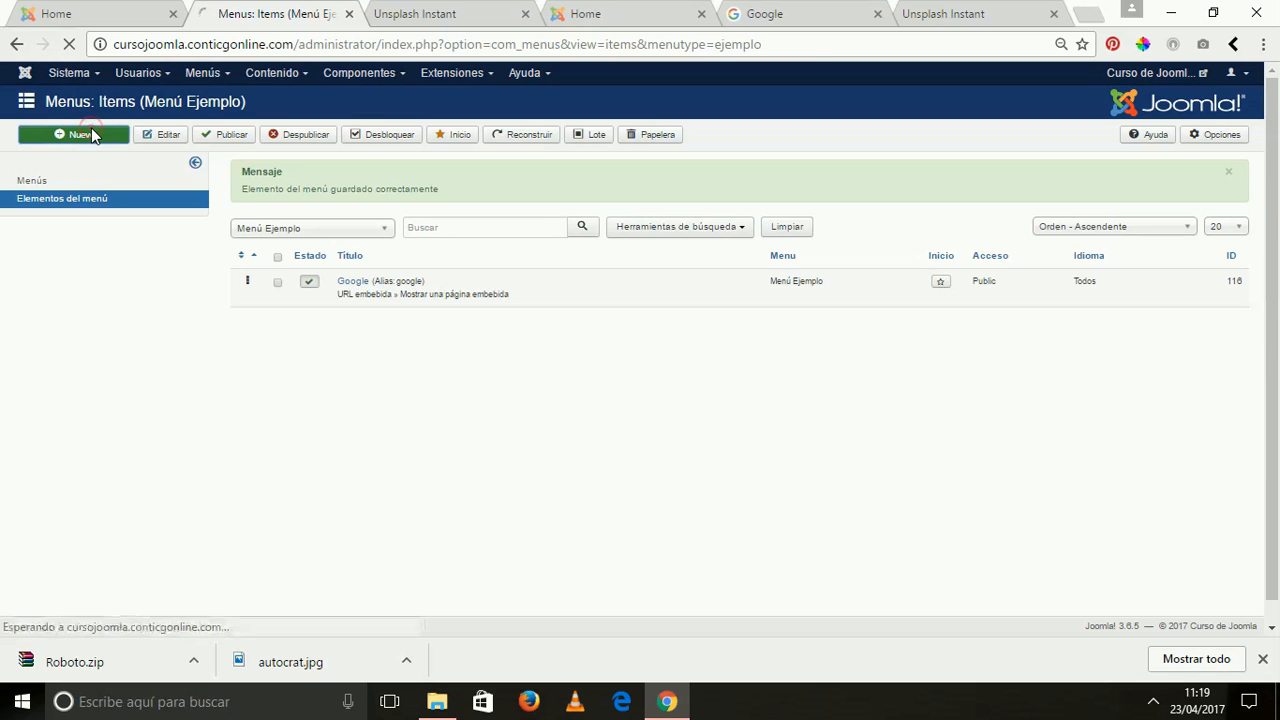
click(310, 250)
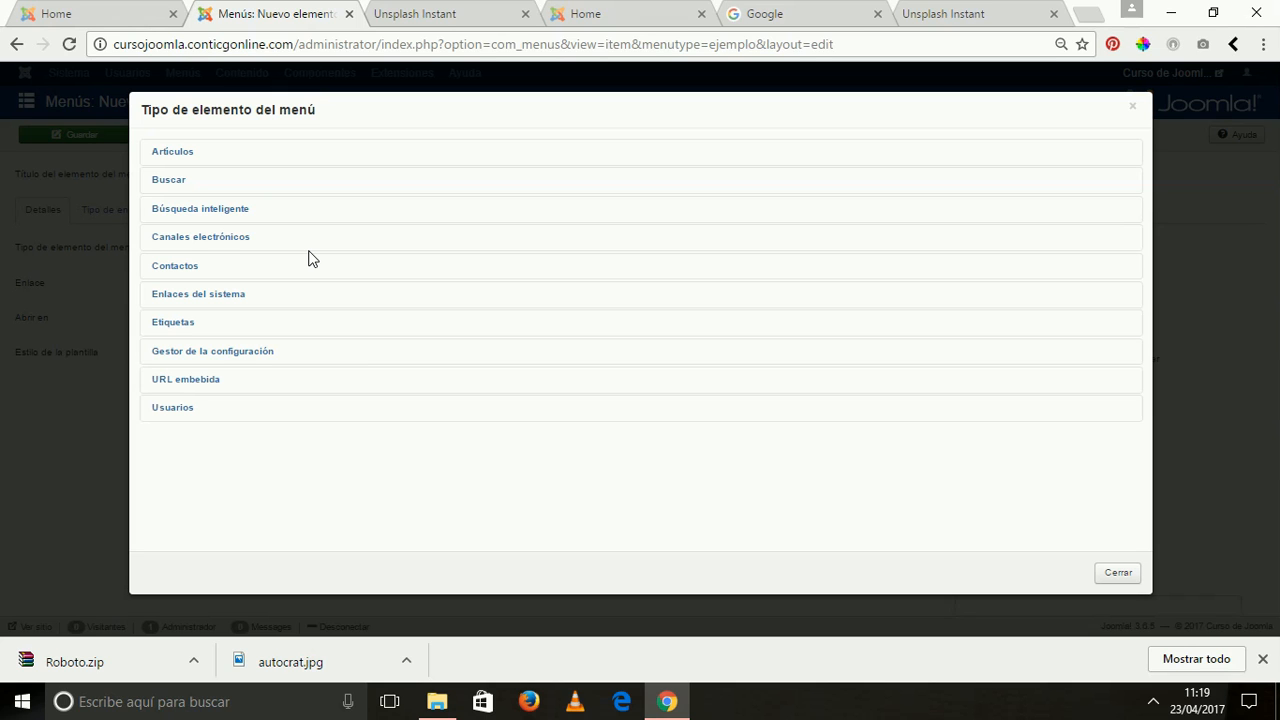
click(168, 179)
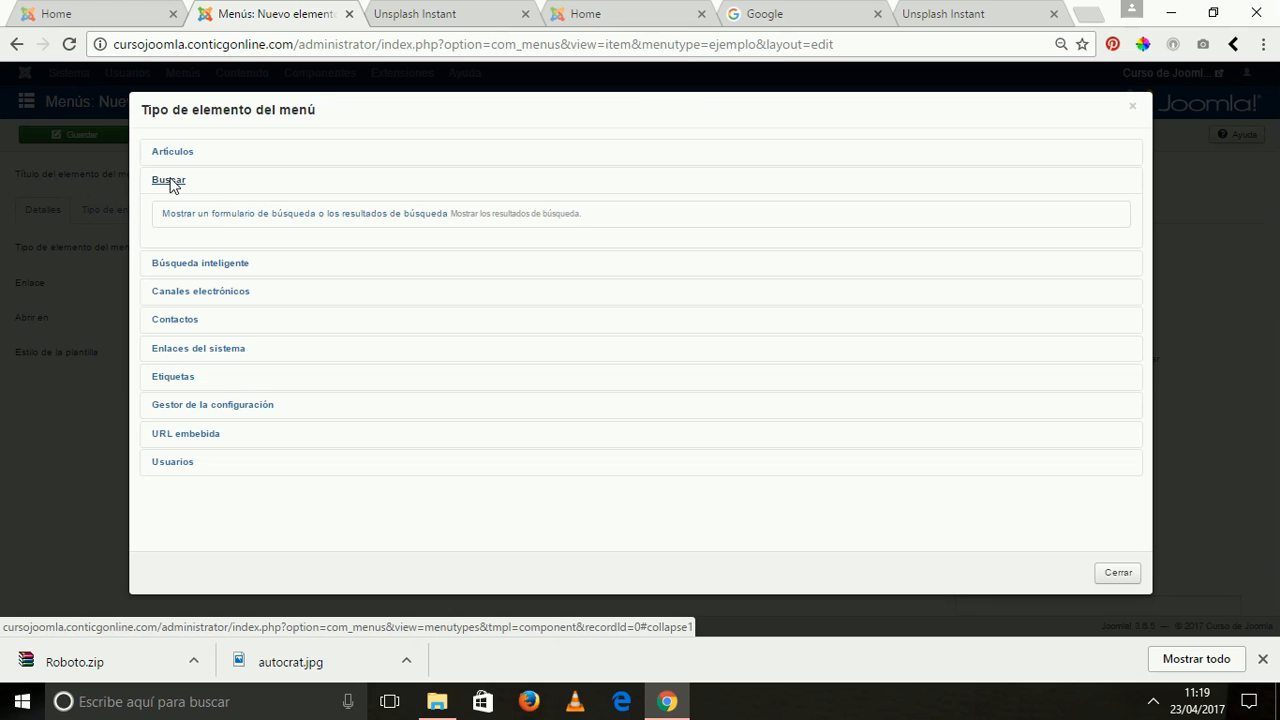
click(242, 218)
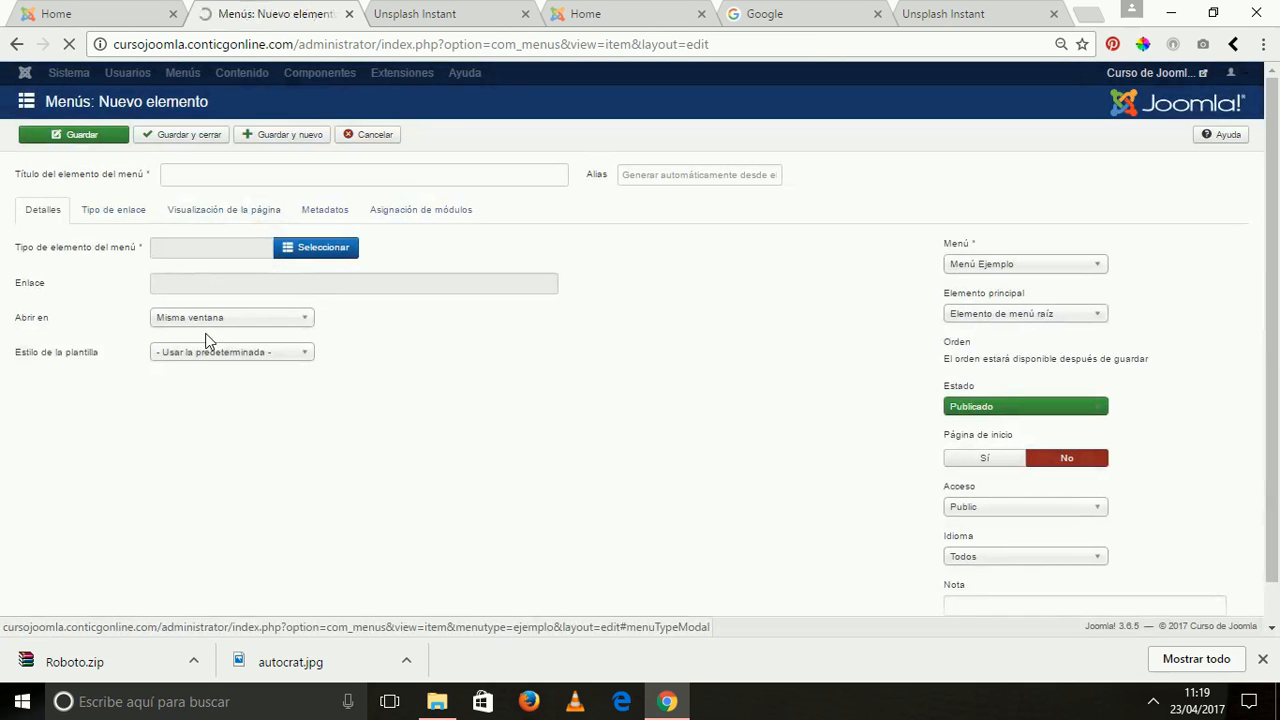
- Title the item "Buscar", set its optional search term to "Palabra clave", and save and close it
click(210, 179)
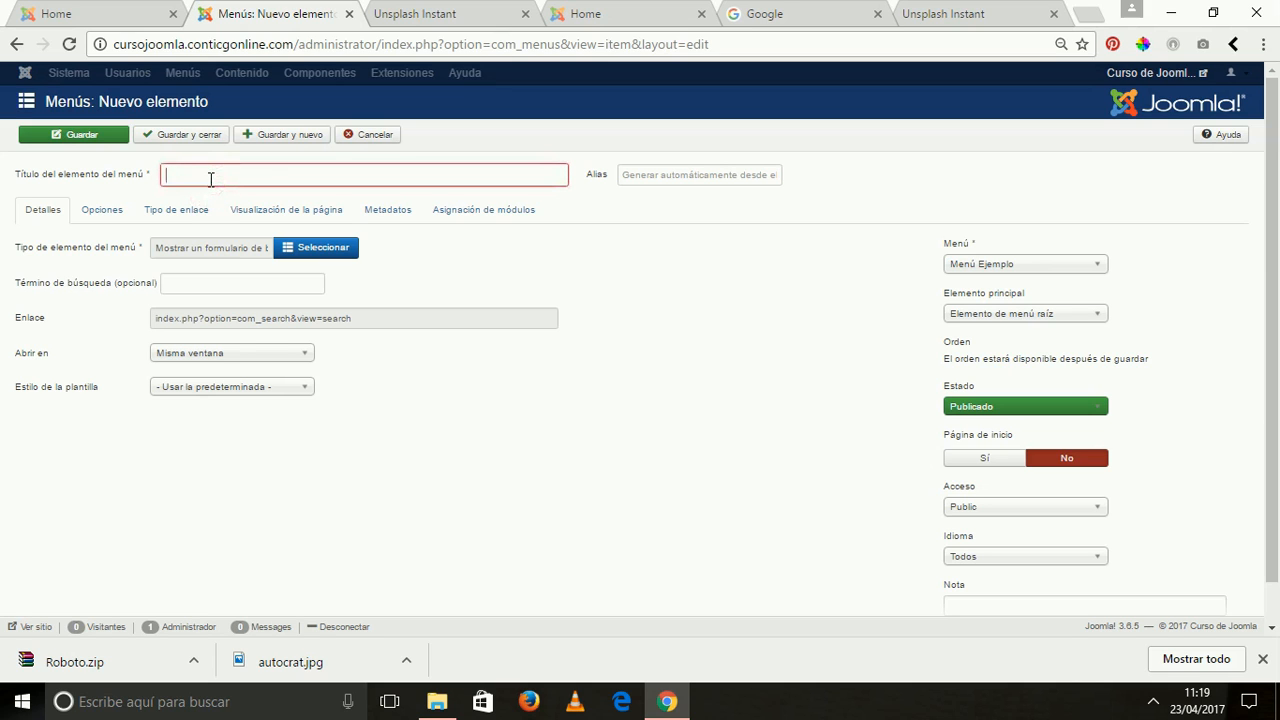
text(Buscar)
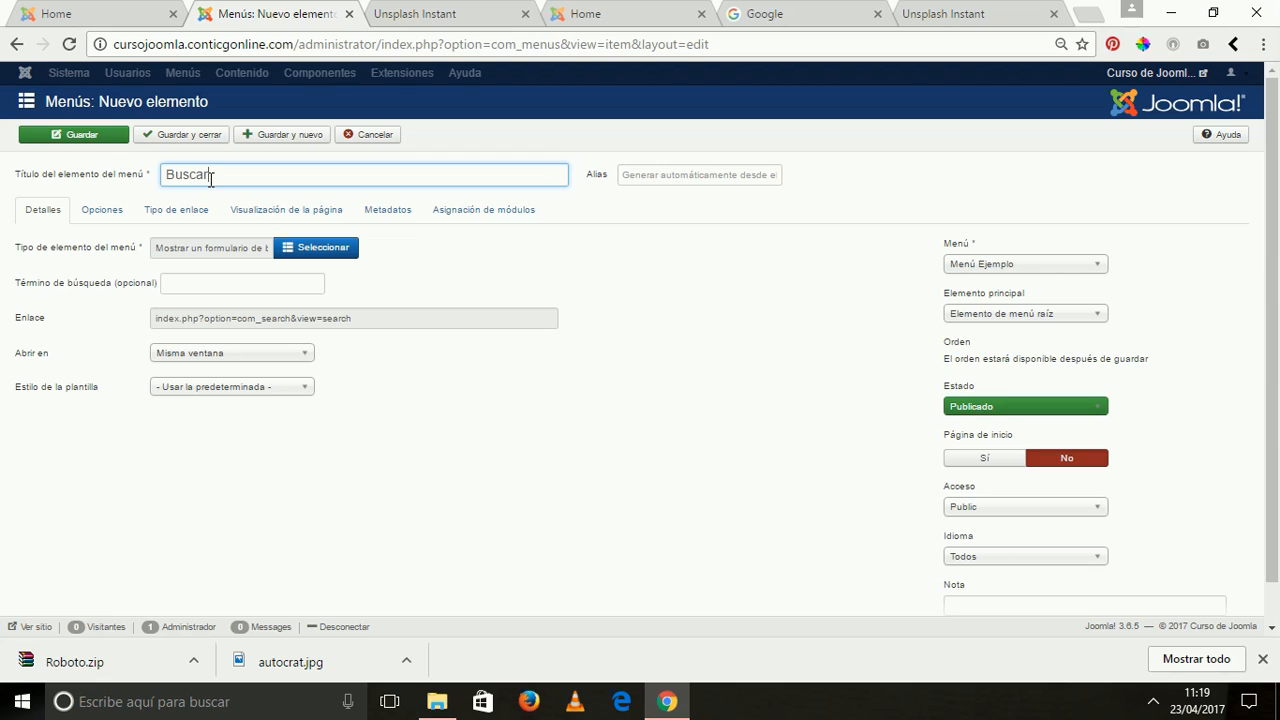
click(190, 287)
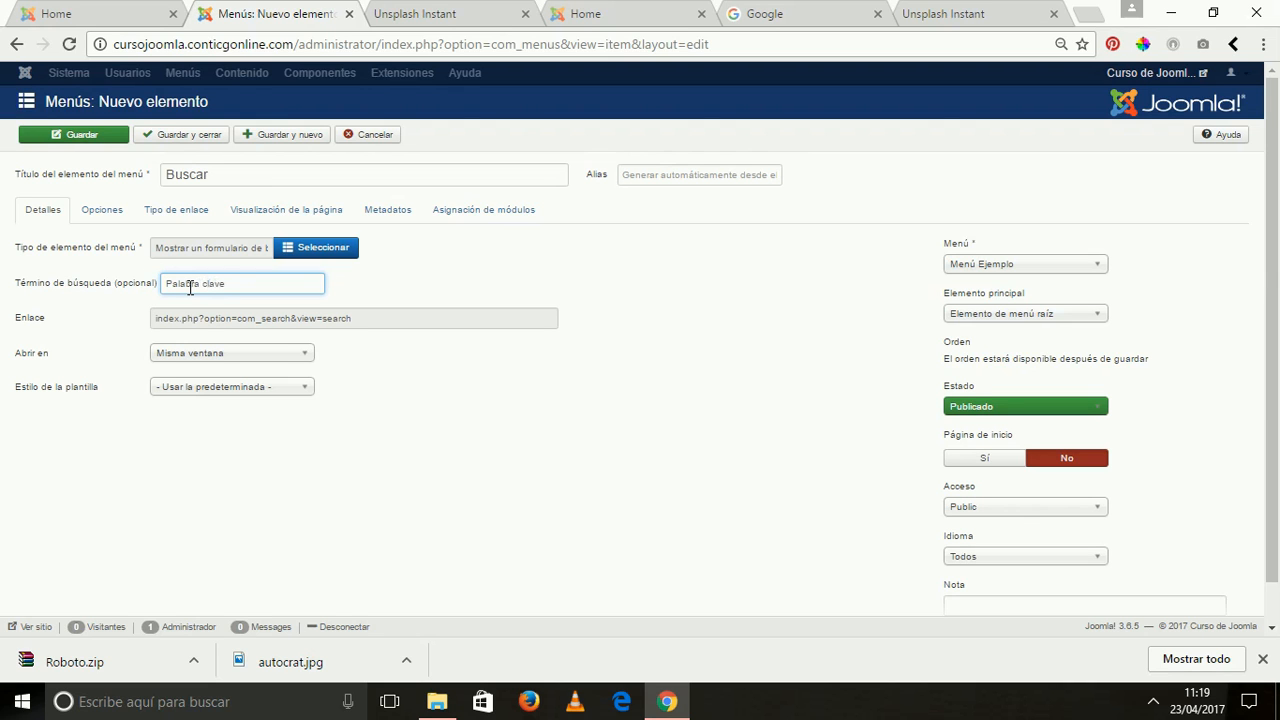
click(180, 136)
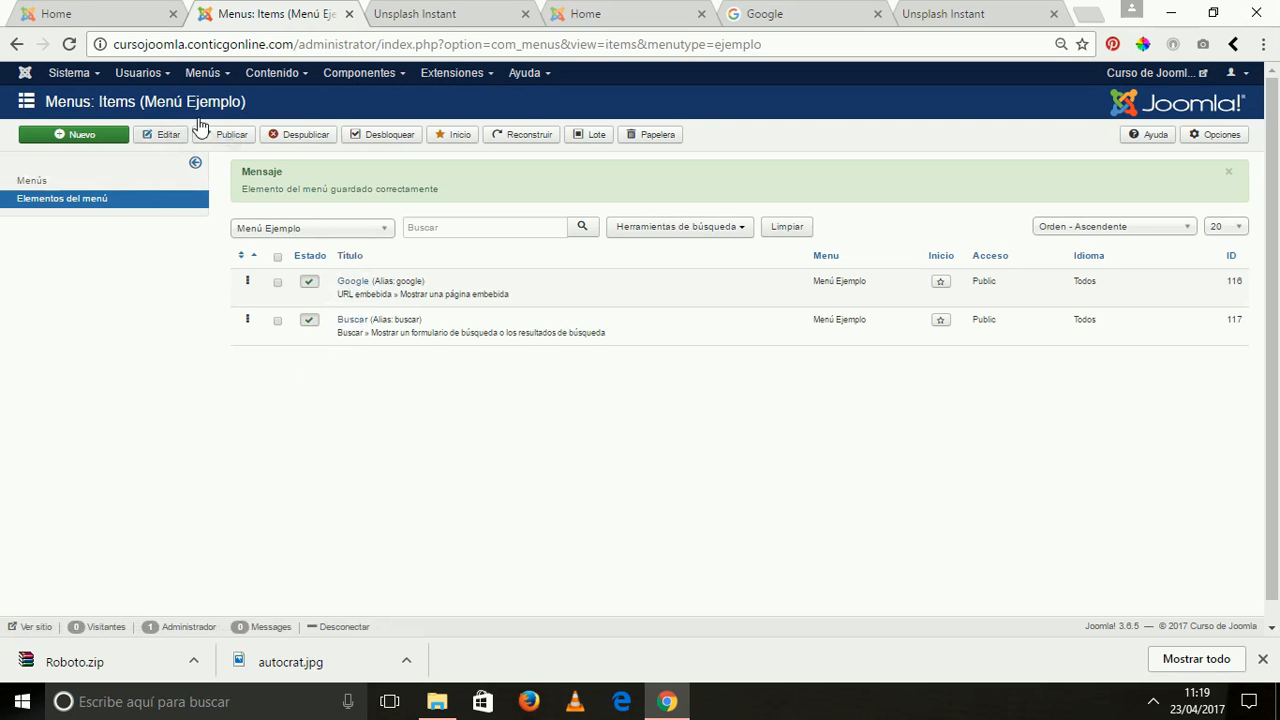
- Reload the public home page to check how Menú Ejemplo and its items are displayed
click(95, 10)
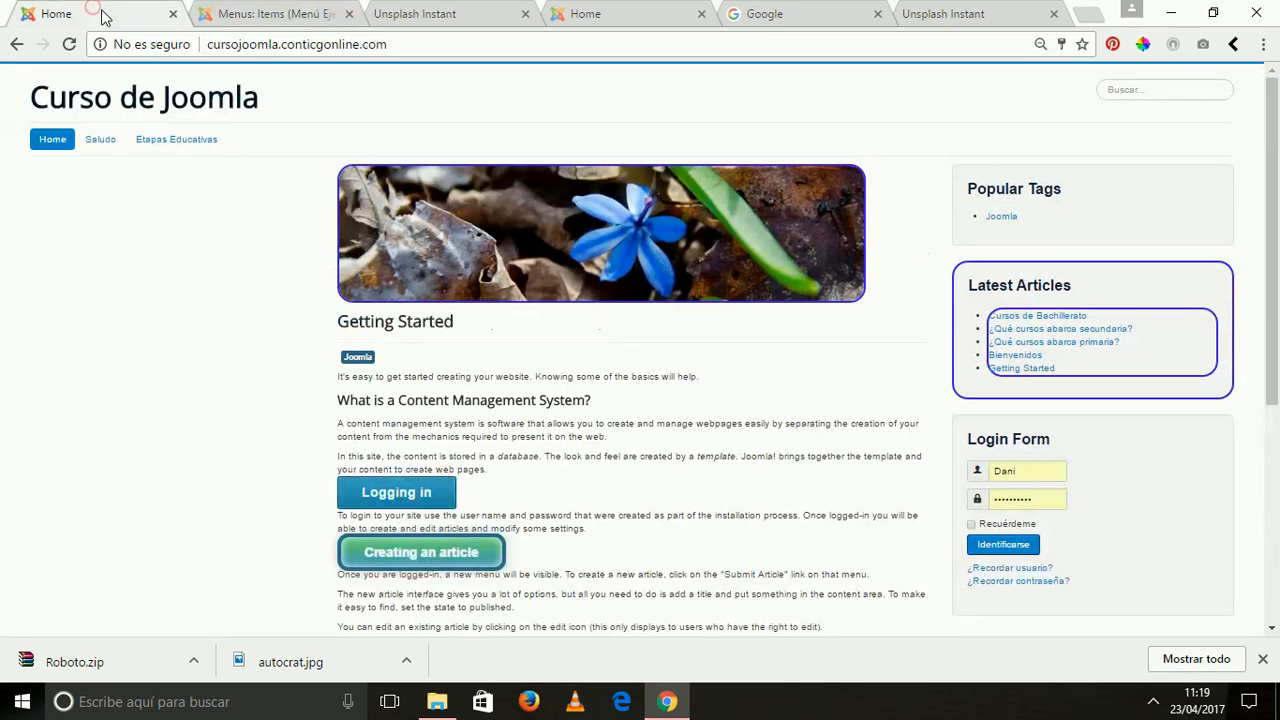
click(70, 45)
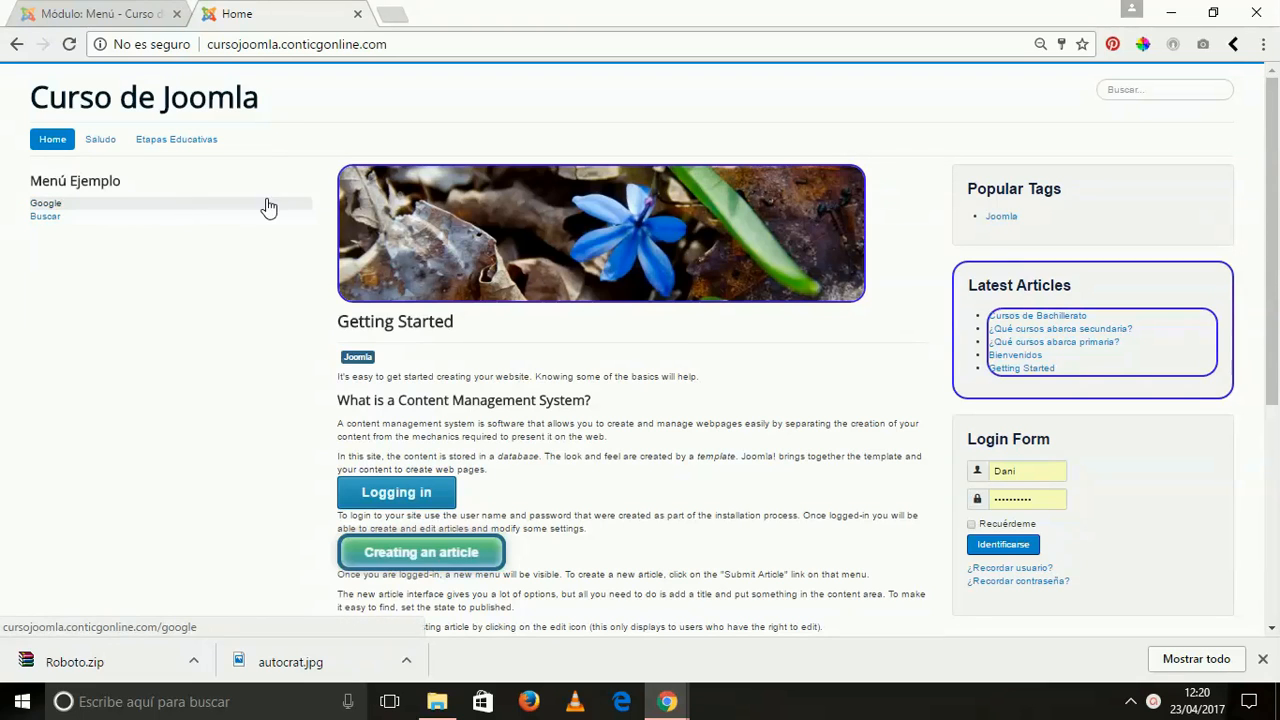
click(680, 690)
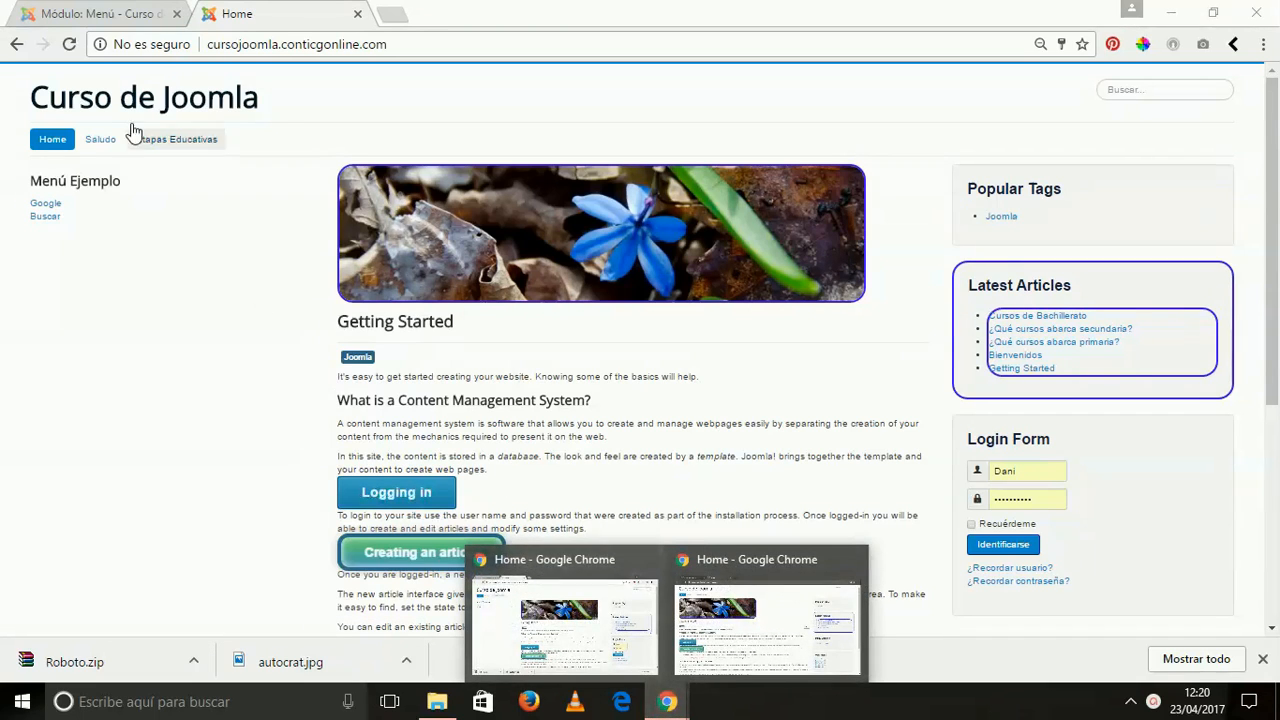
- Close the Menú Ejemplo module's settings and return to the list of all menus
click(88, 14)
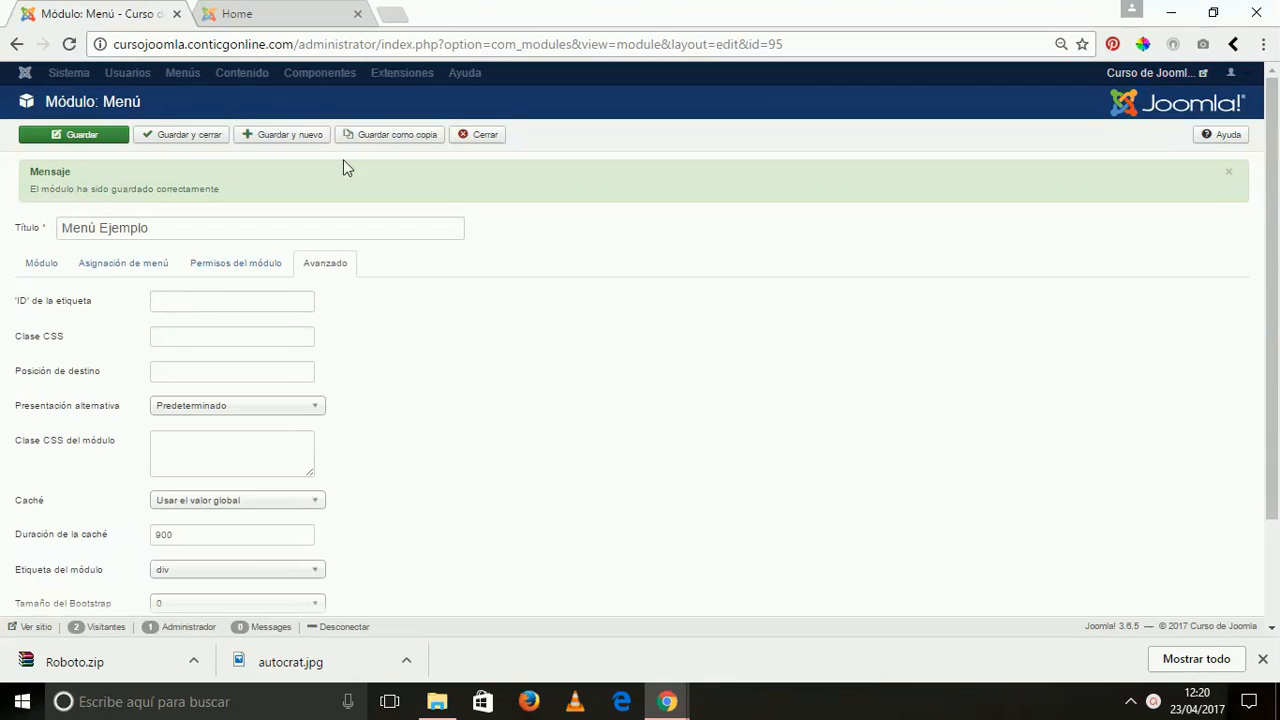
click(466, 140)
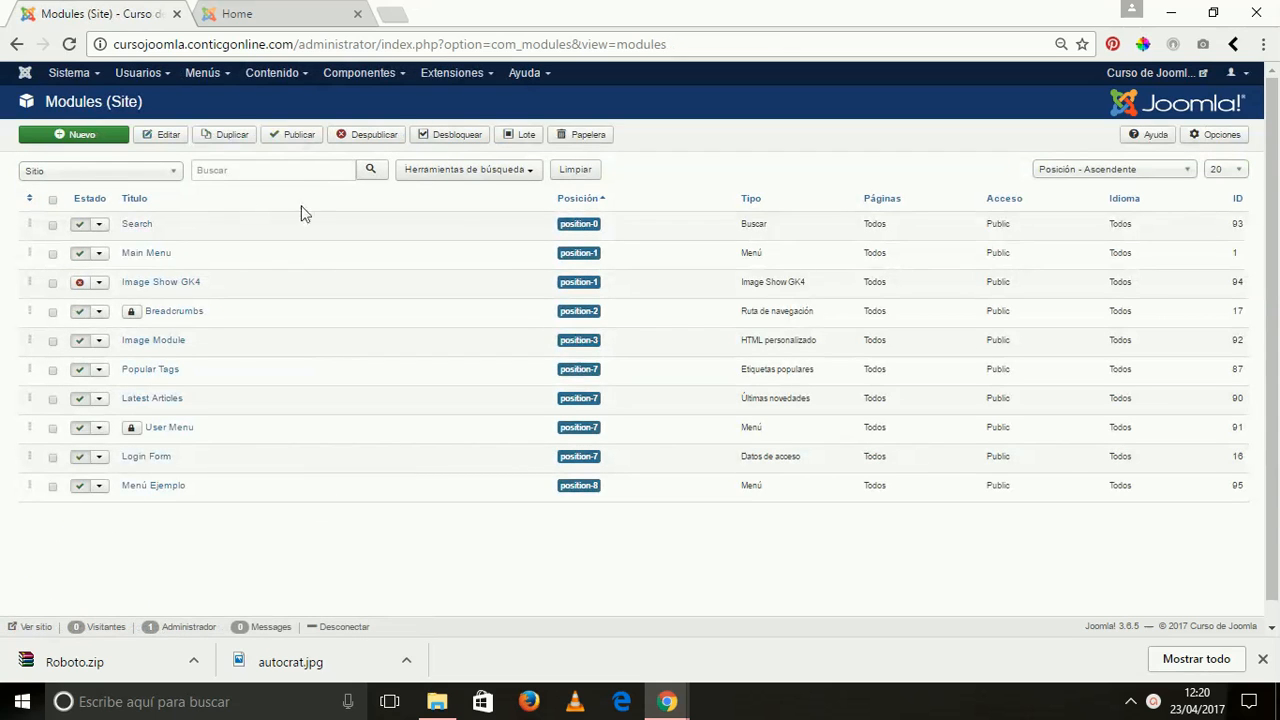
click(206, 73)
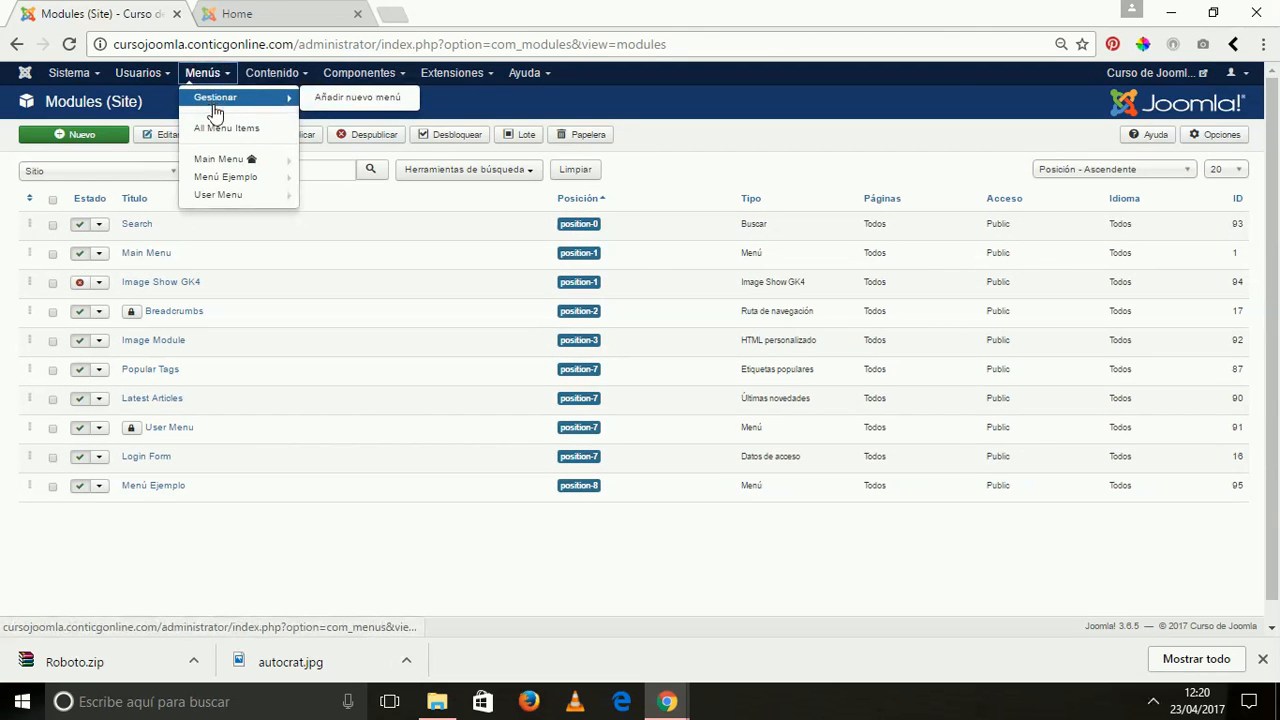
click(221, 100)
click(217, 99)
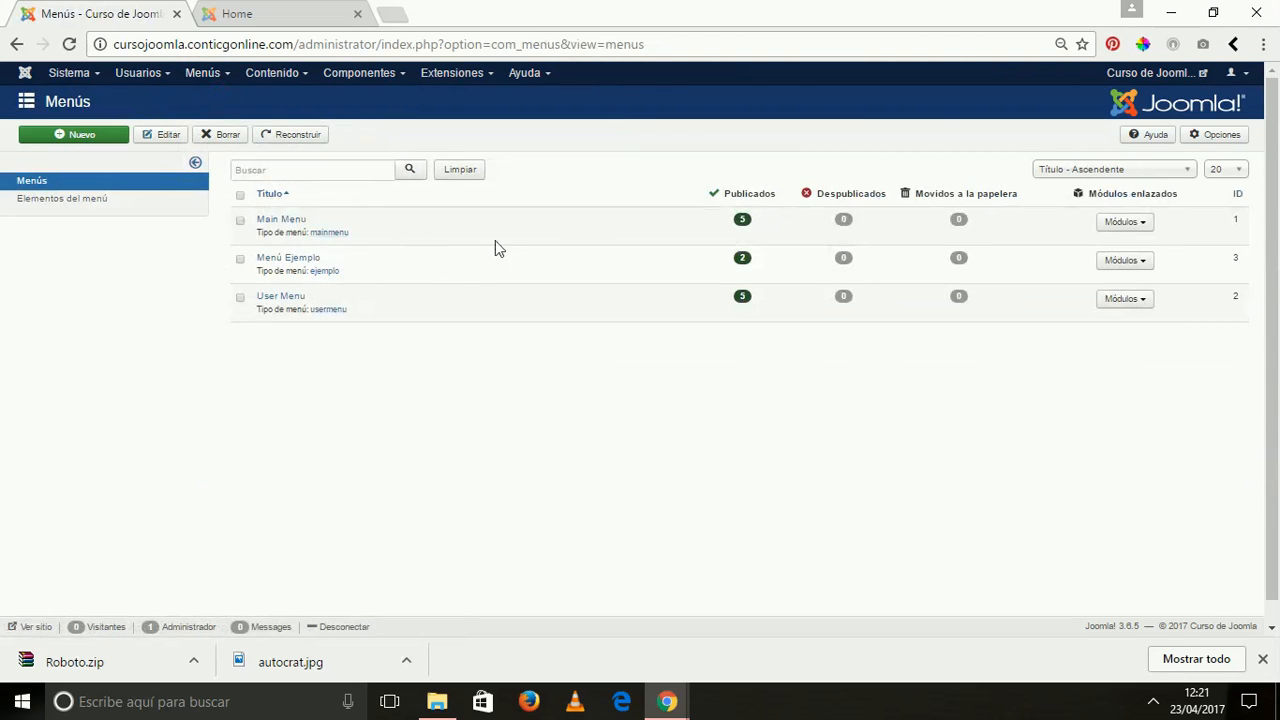
- Copy the CSS class "nav-pills" from the Main Menu module's advanced settings and close the module without saving
click(1138, 225)
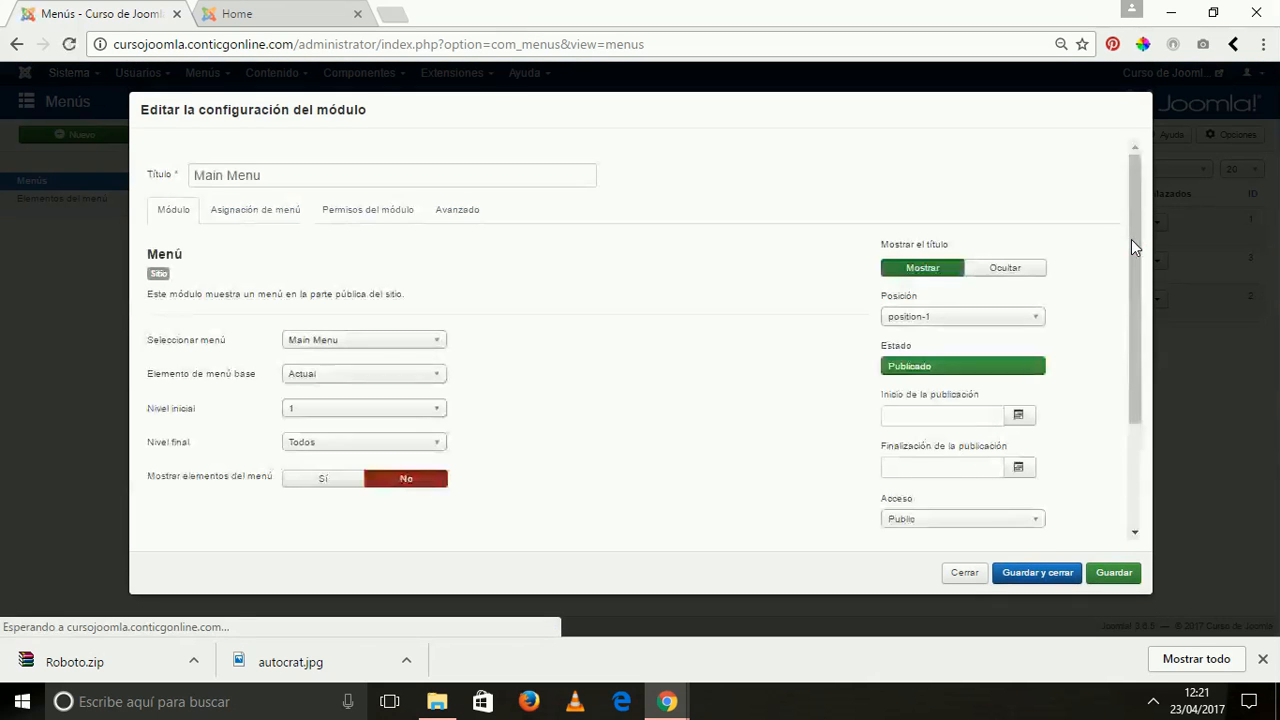
click(459, 210)
drag(343, 285, 287, 292)
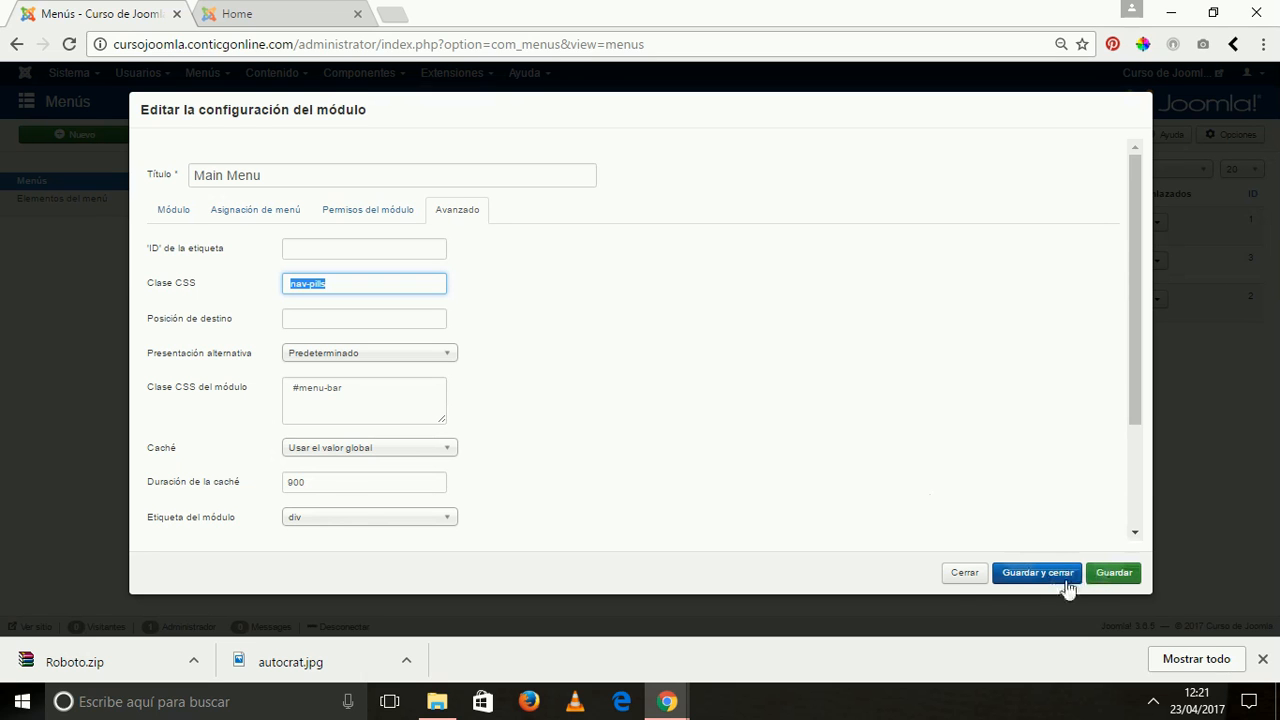
click(962, 576)
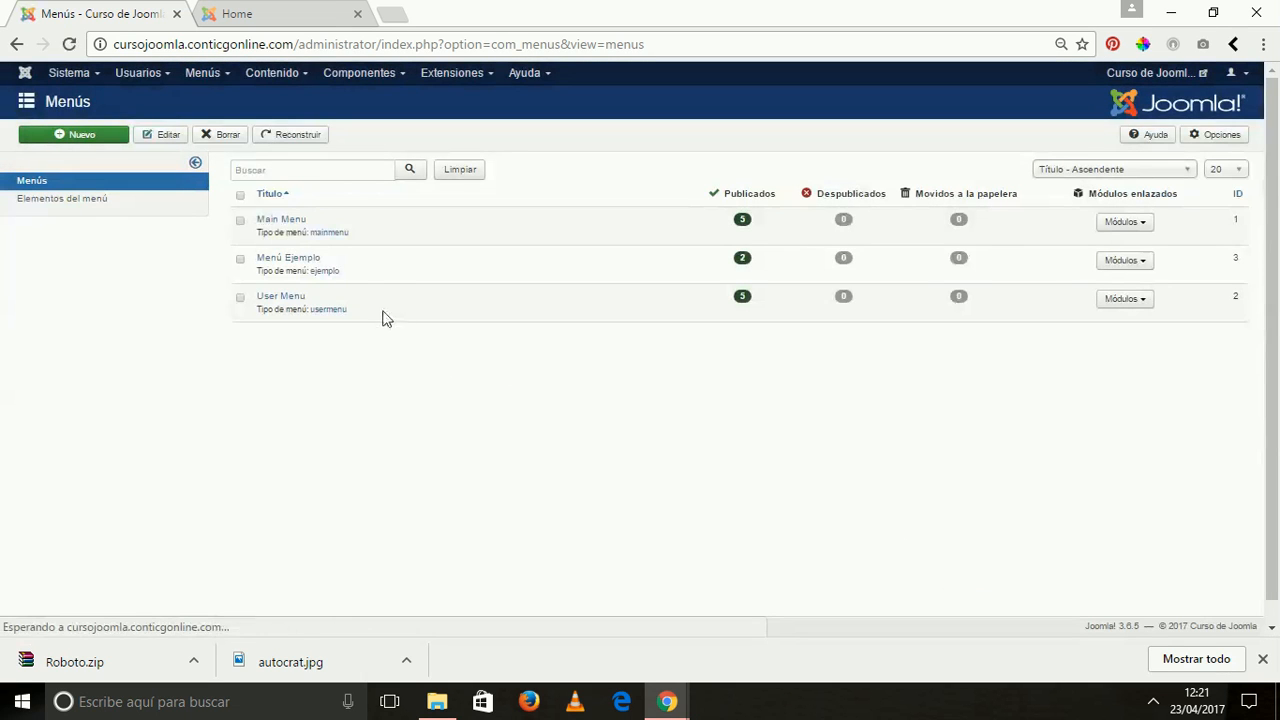
- Set the Menú Ejemplo module's CSS class to "nav-pills", save and close it, and reload the public home page
click(1138, 264)
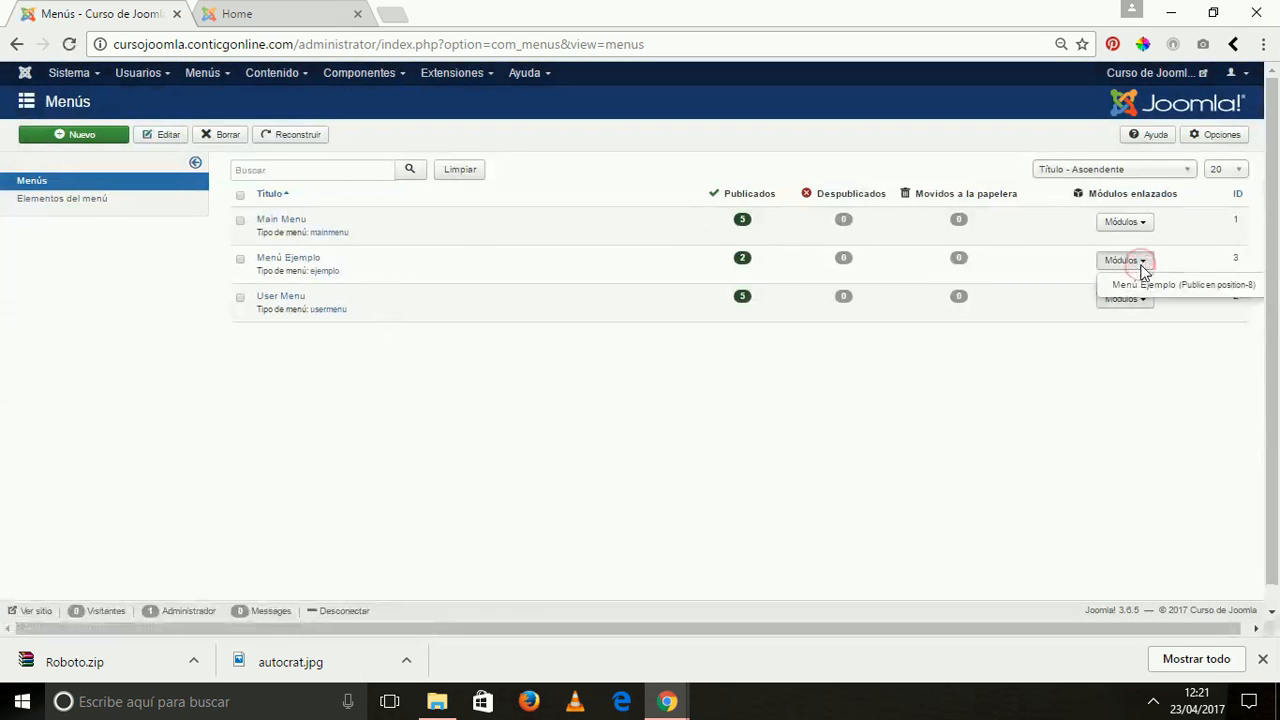
click(1140, 284)
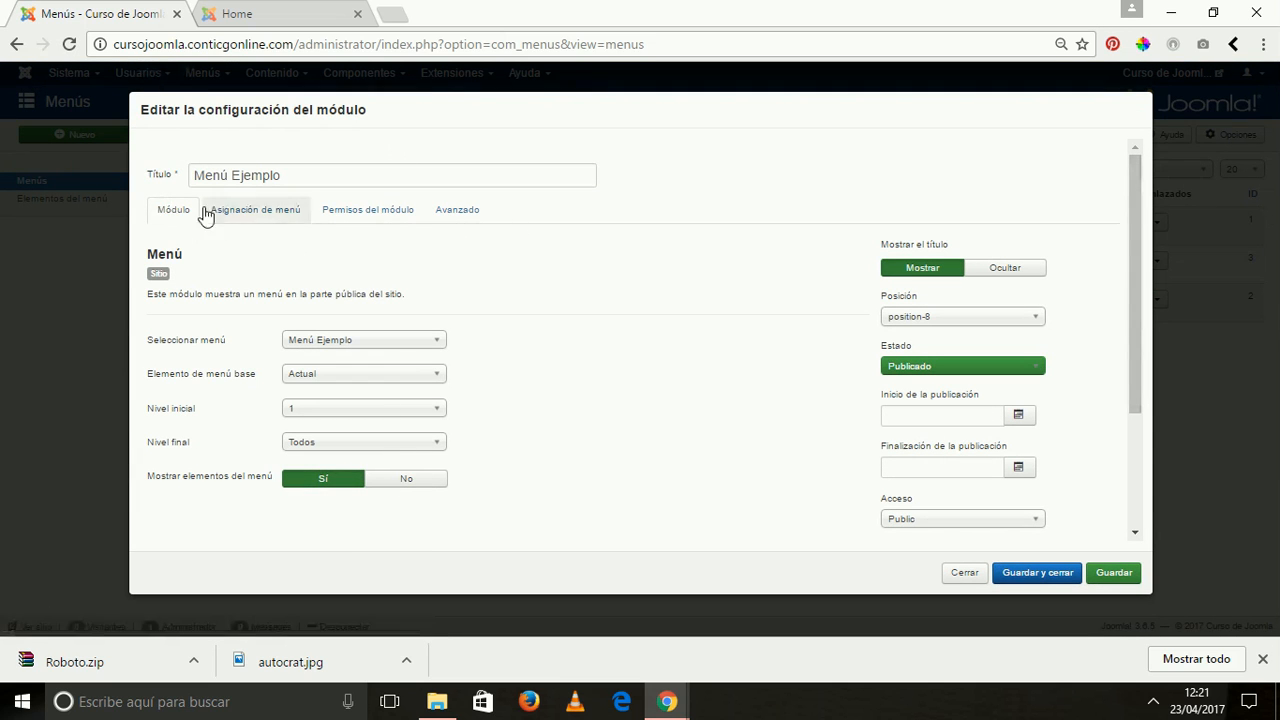
click(450, 210)
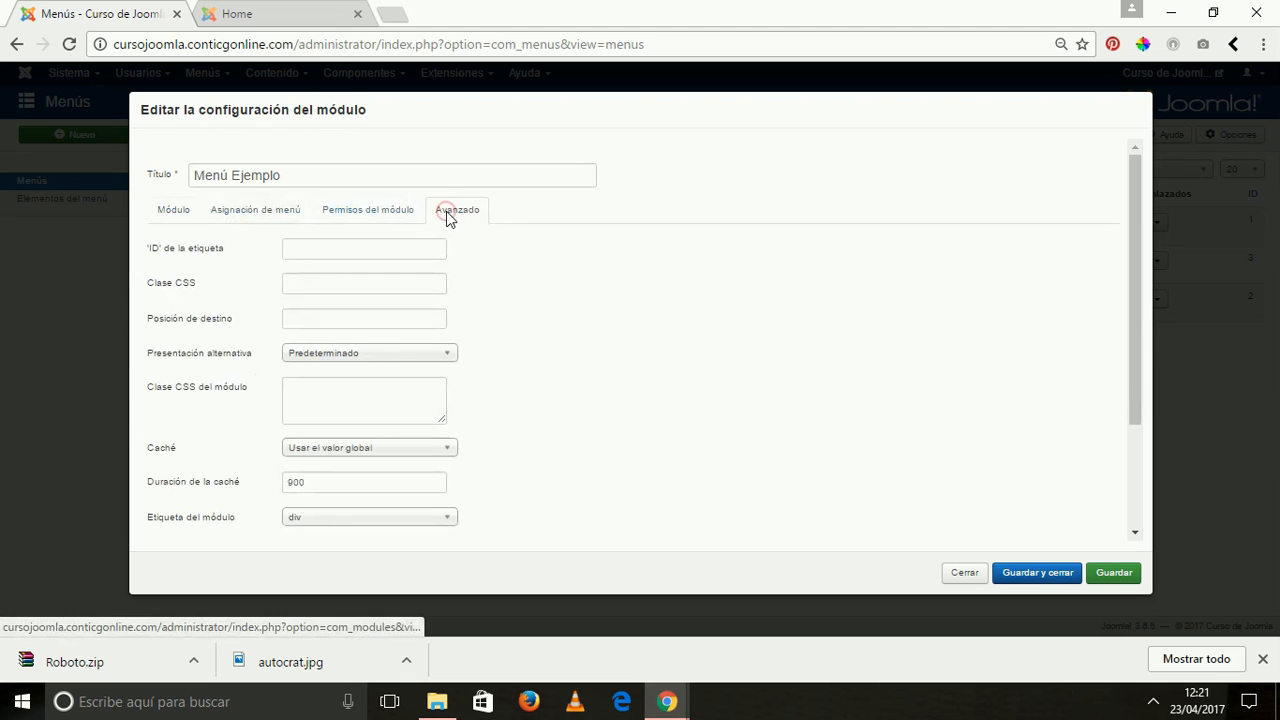
click(296, 284)
text(nav-pills)
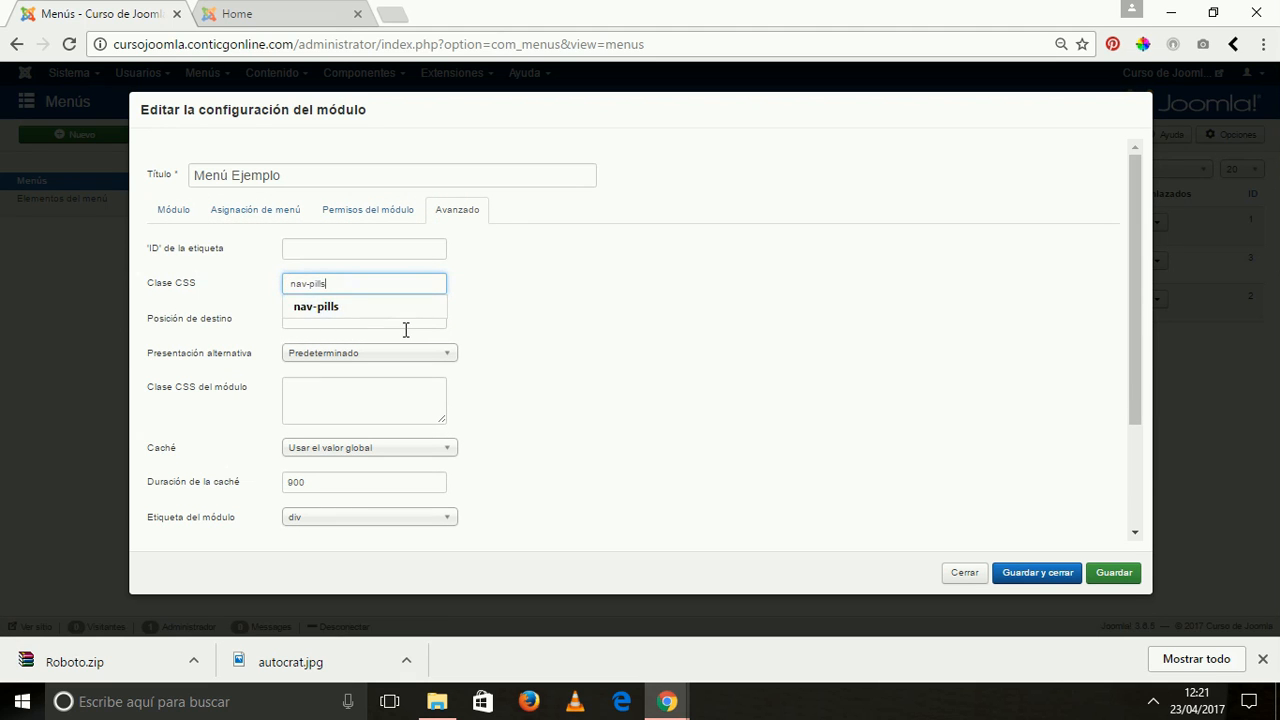
click(1035, 573)
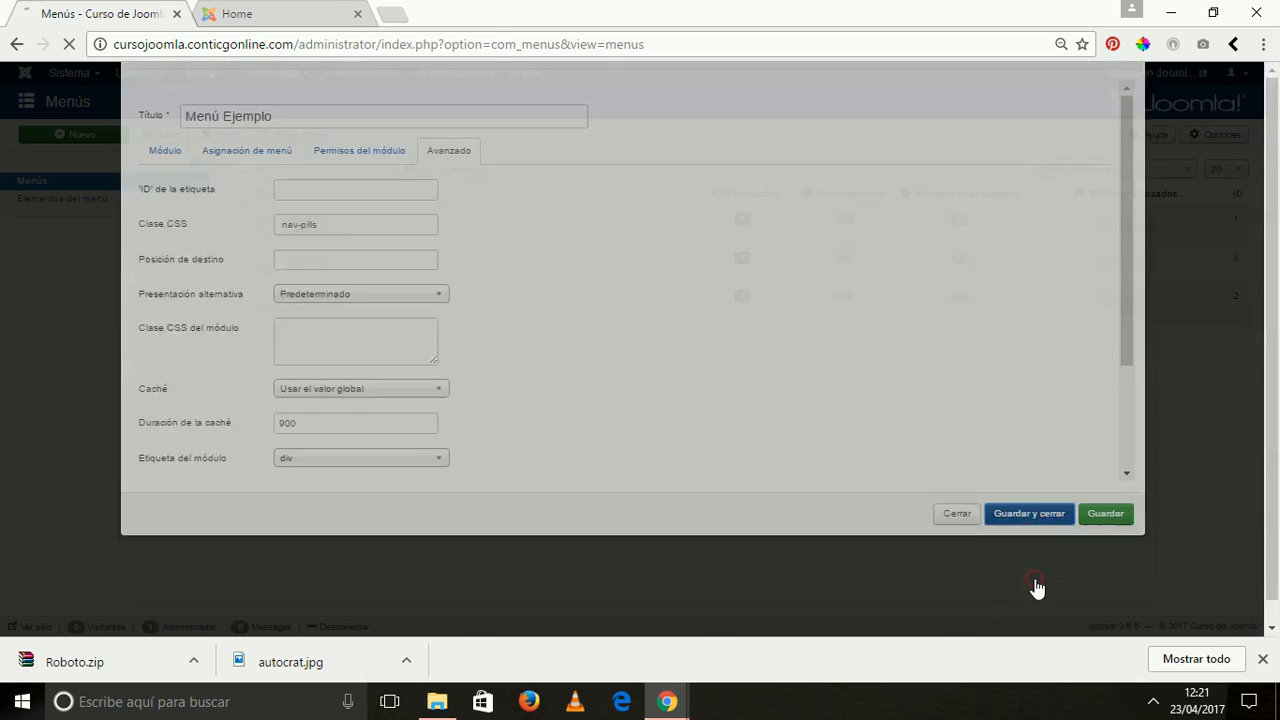
click(237, 14)
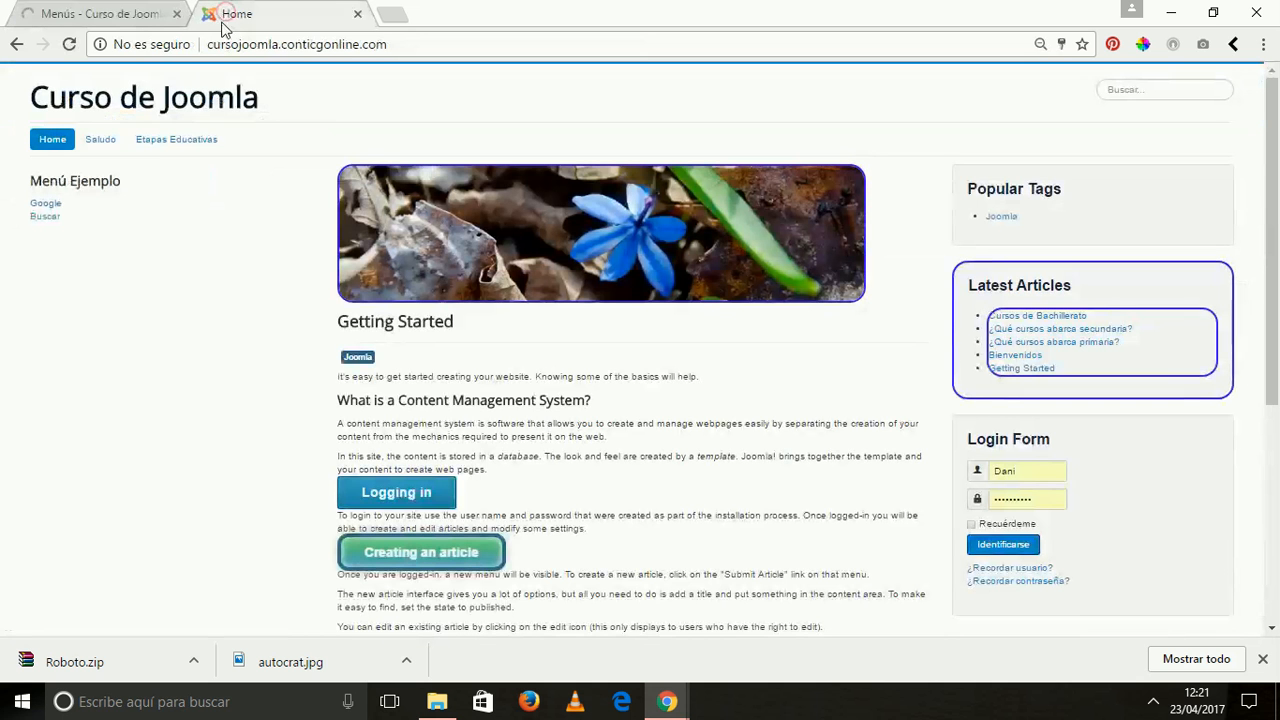
click(68, 45)
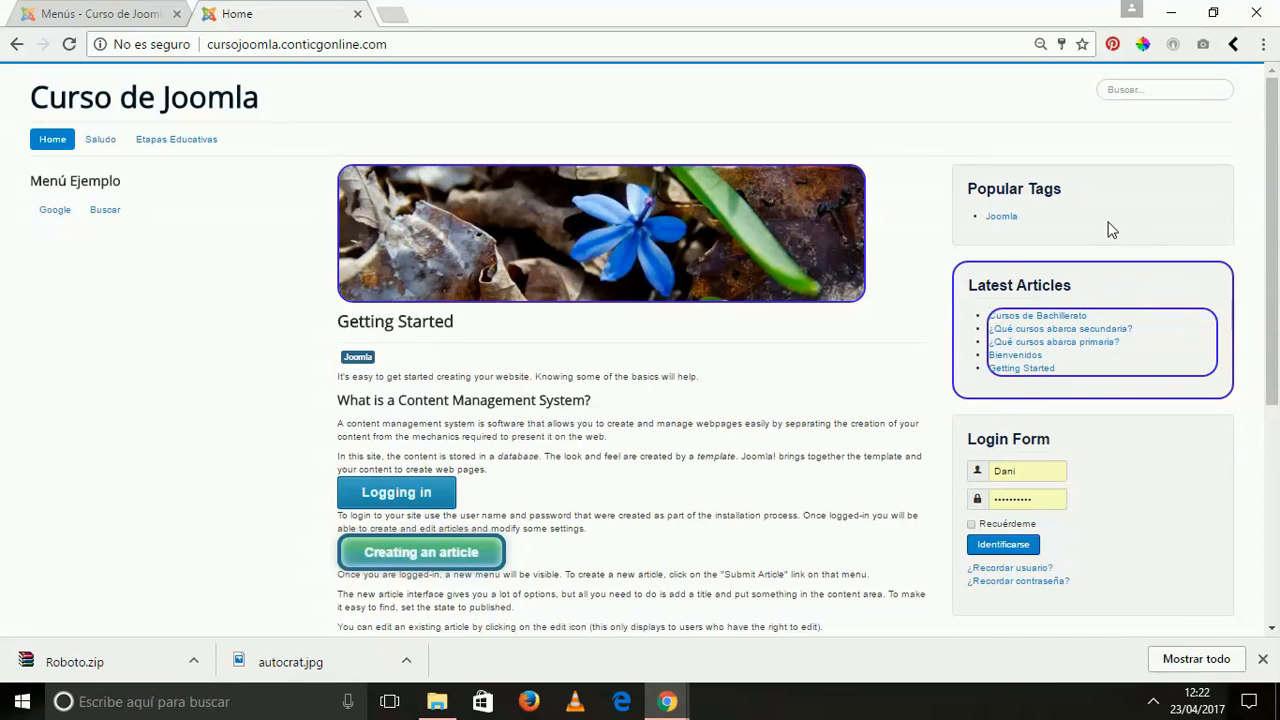
- Add "redondo" after "nav-pills" in the Menú Ejemplo module's CSS class, save and close it, and reload the public home page
click(125, 14)
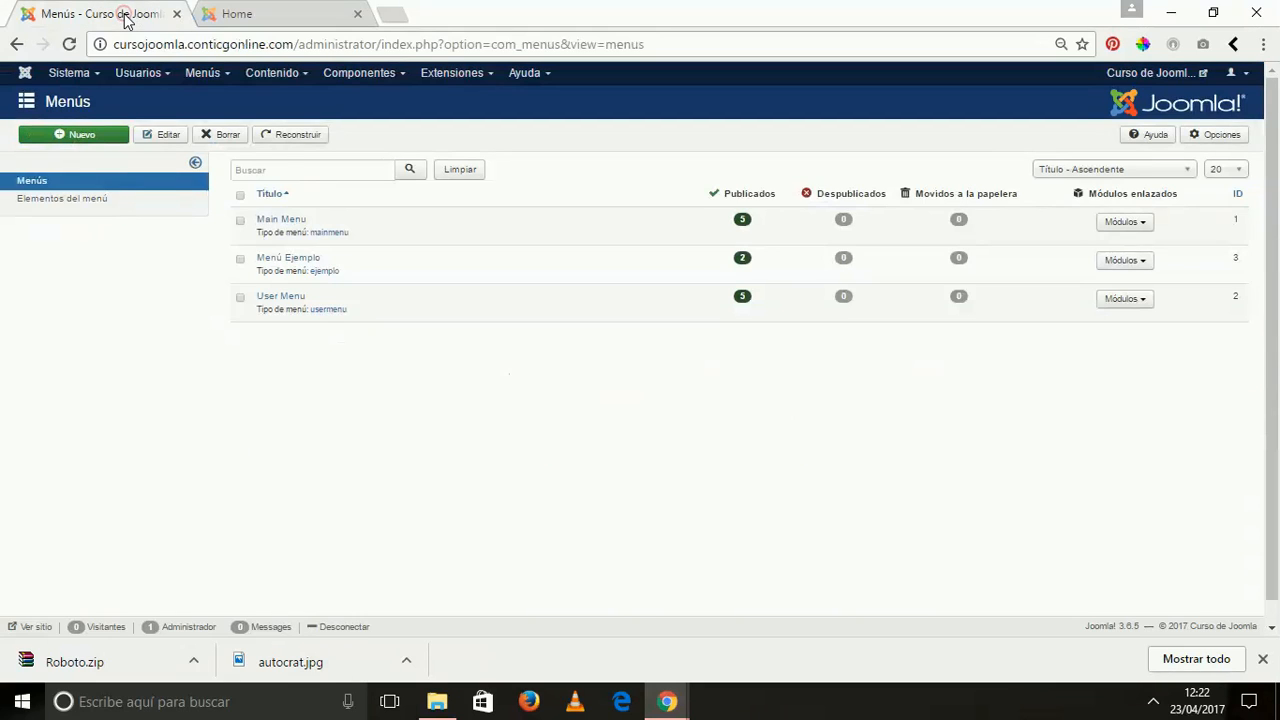
click(1124, 261)
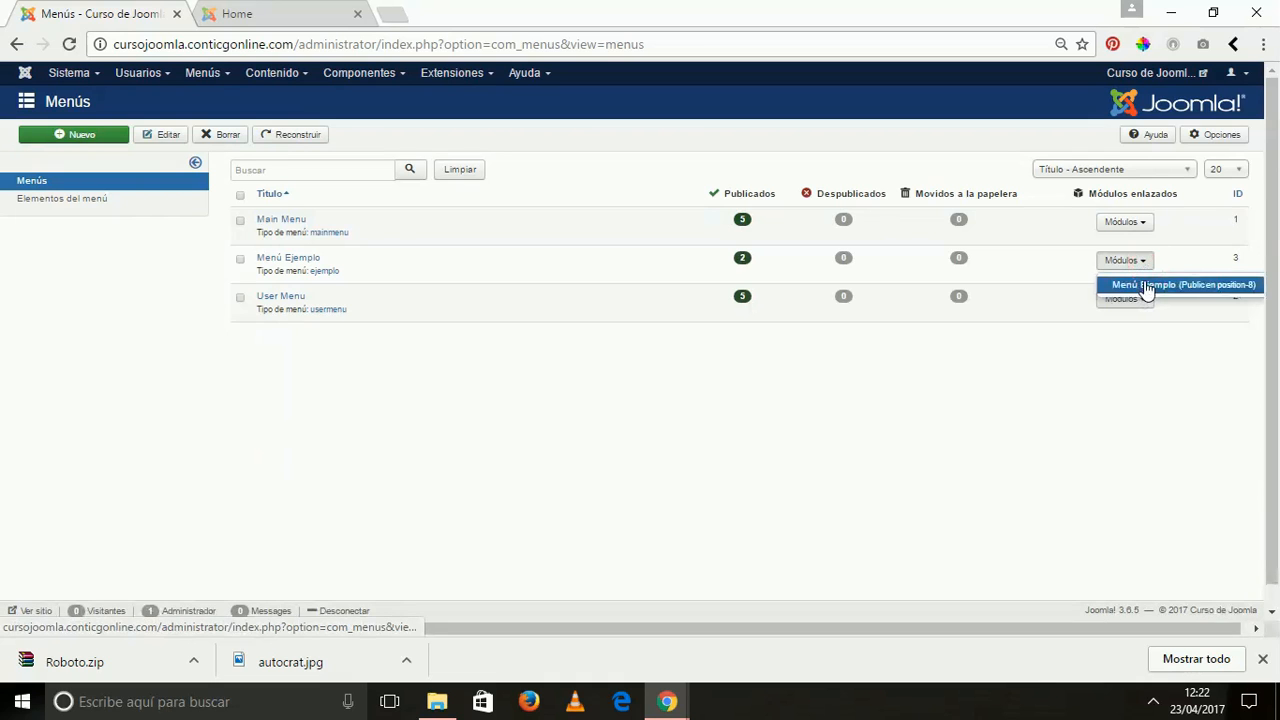
click(1147, 287)
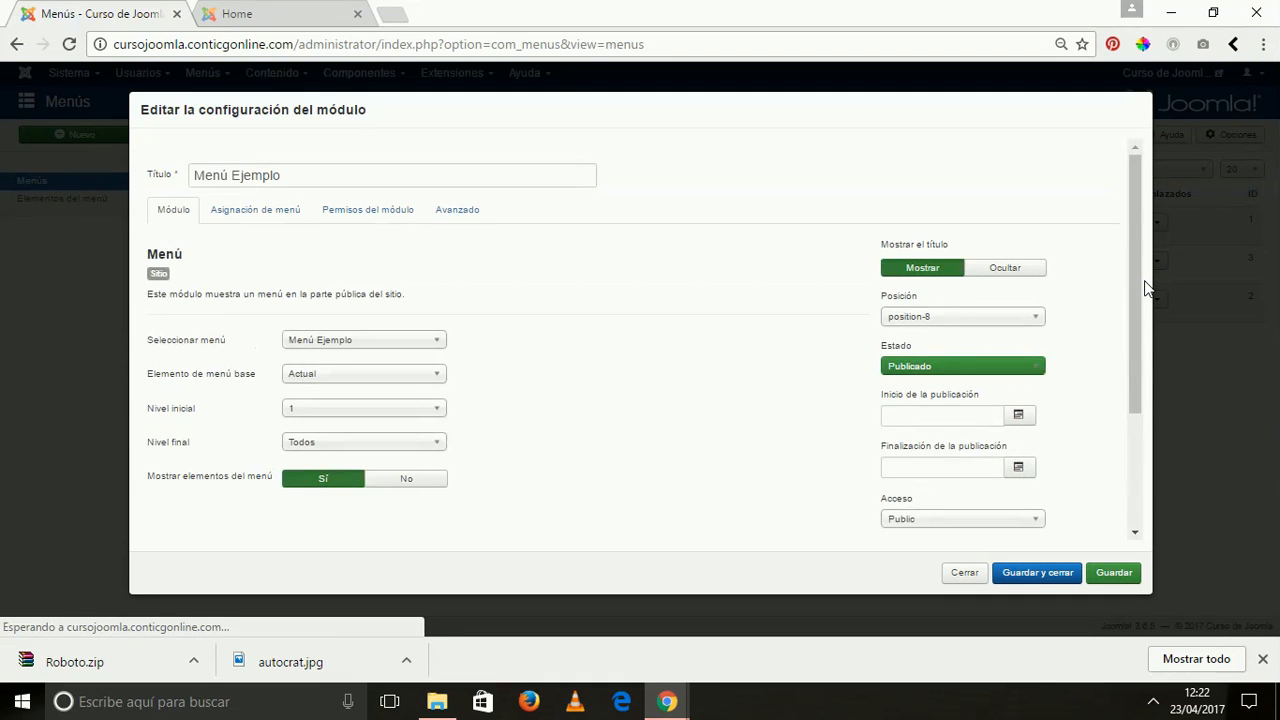
click(465, 214)
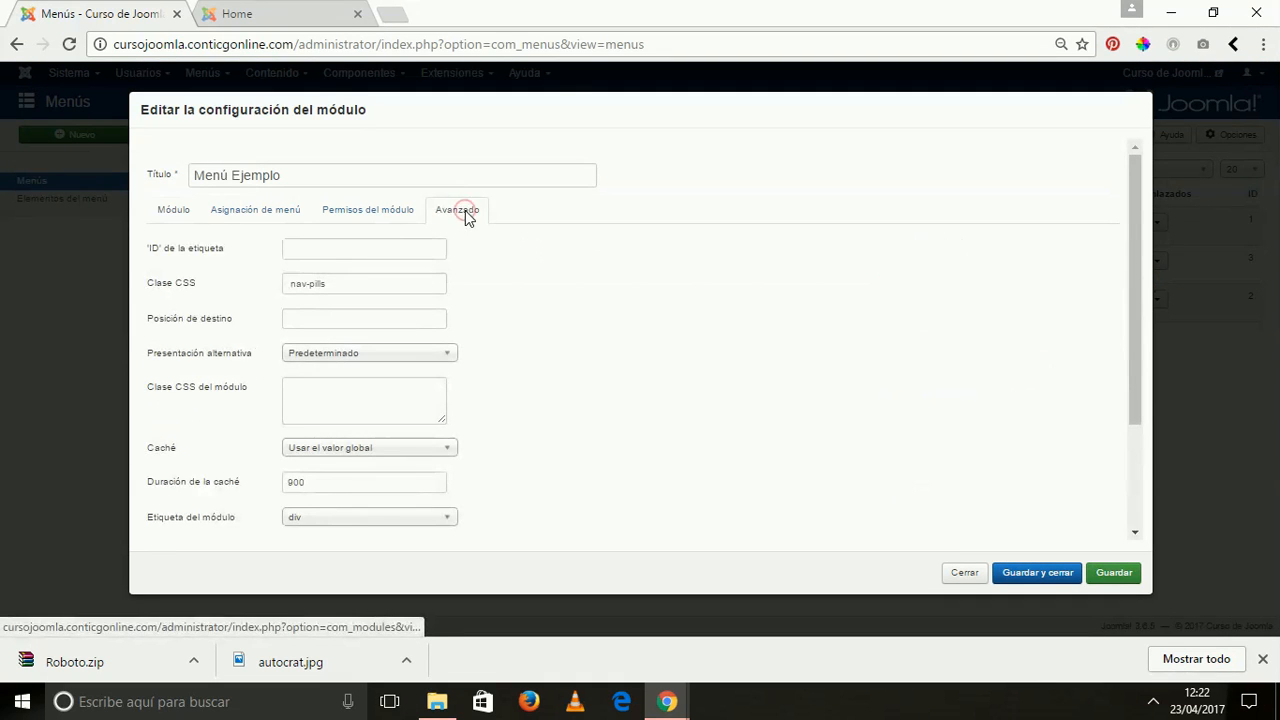
click(327, 284)
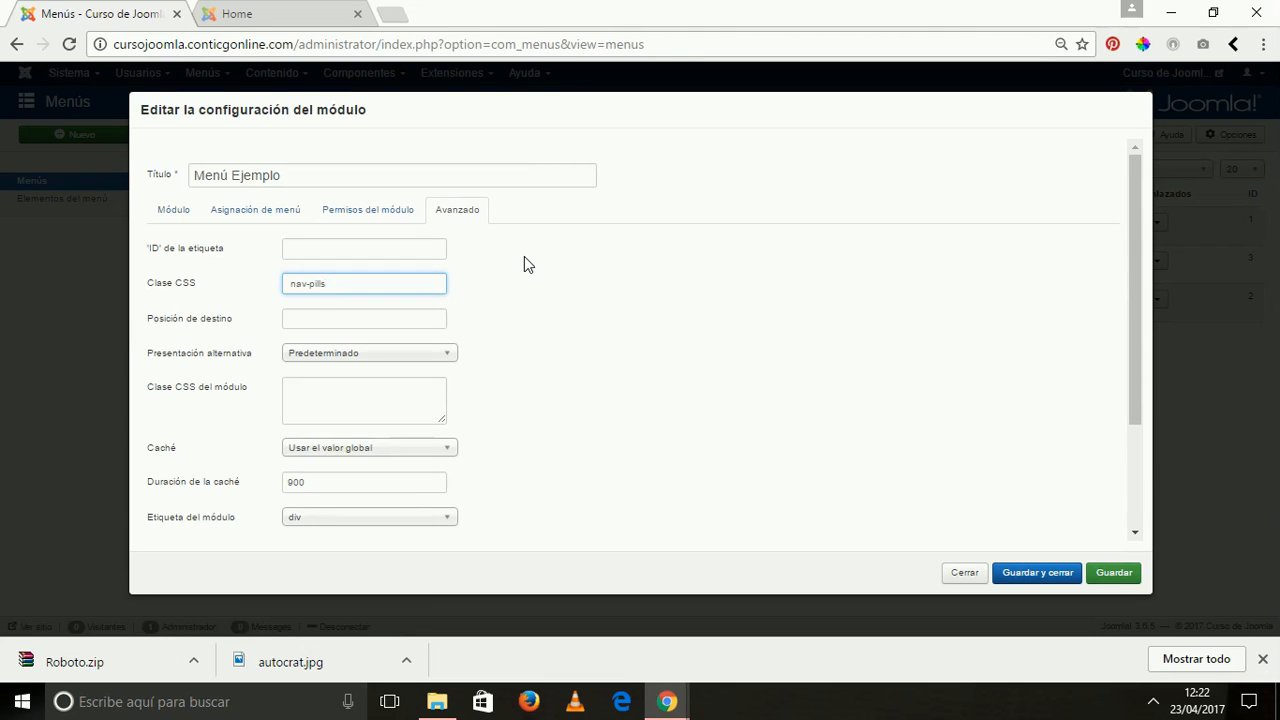
text(redondo)
click(1030, 574)
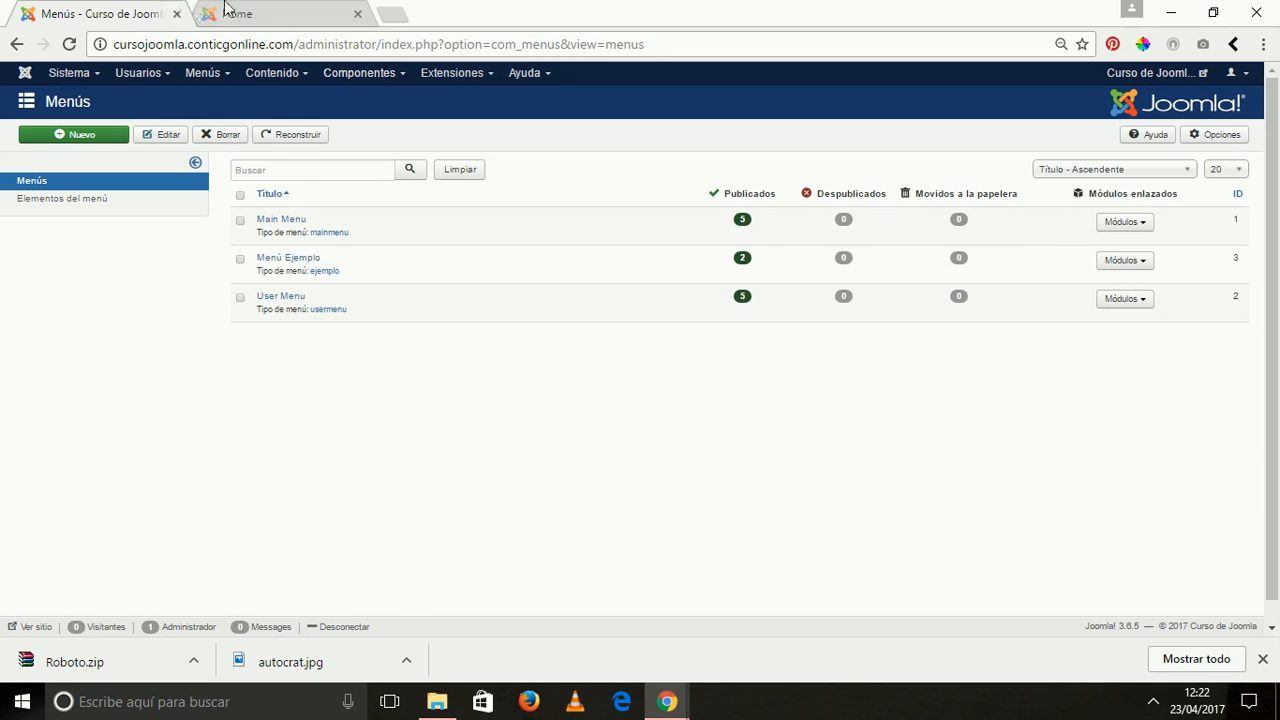
click(237, 13)
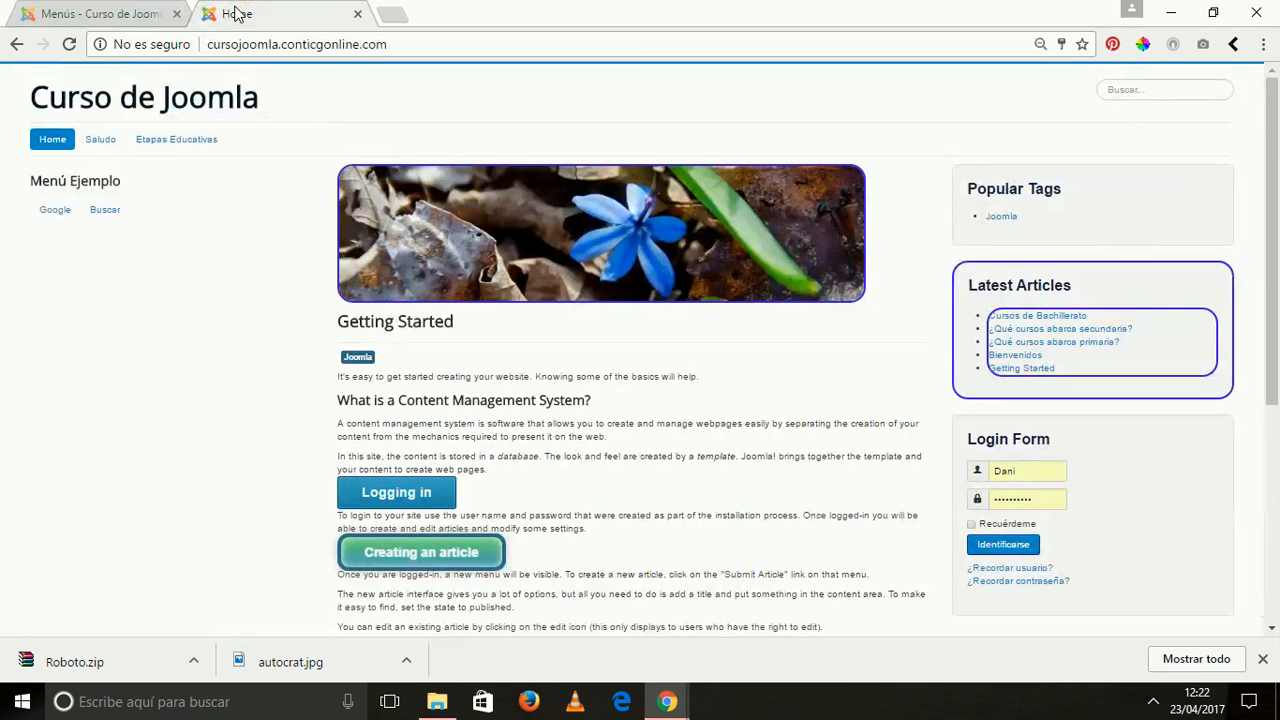
click(69, 45)
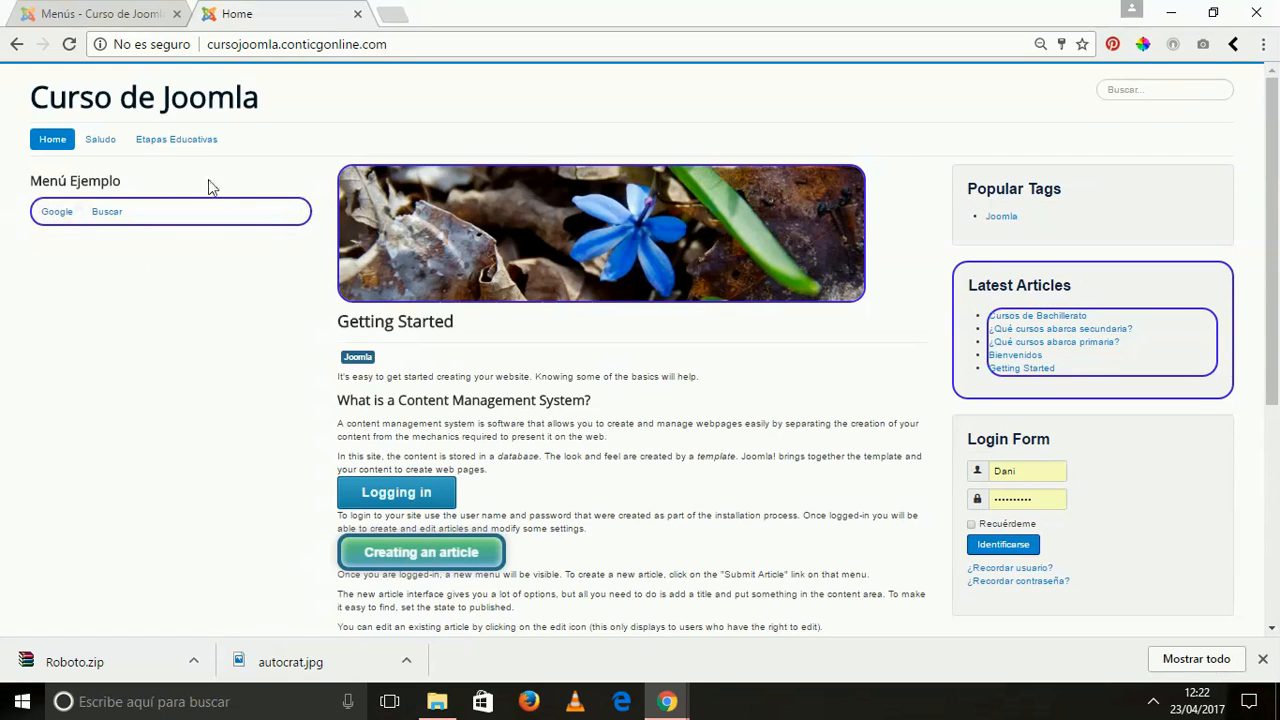
- Log in to the public site through the Login Form with the prefilled credentials
click(410, 41)
click(410, 41)
text(/)
click(1001, 545)
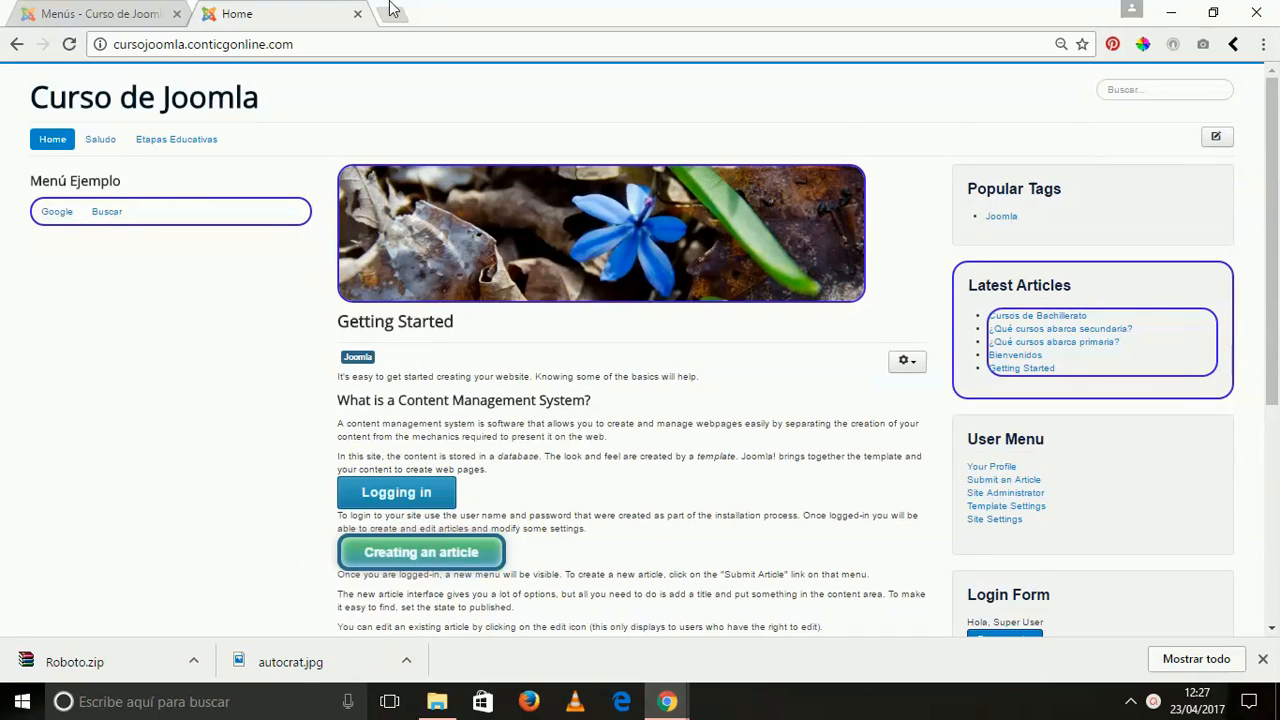
- Change the Menú Ejemplo module's position to position-7, then save and close it
click(86, 10)
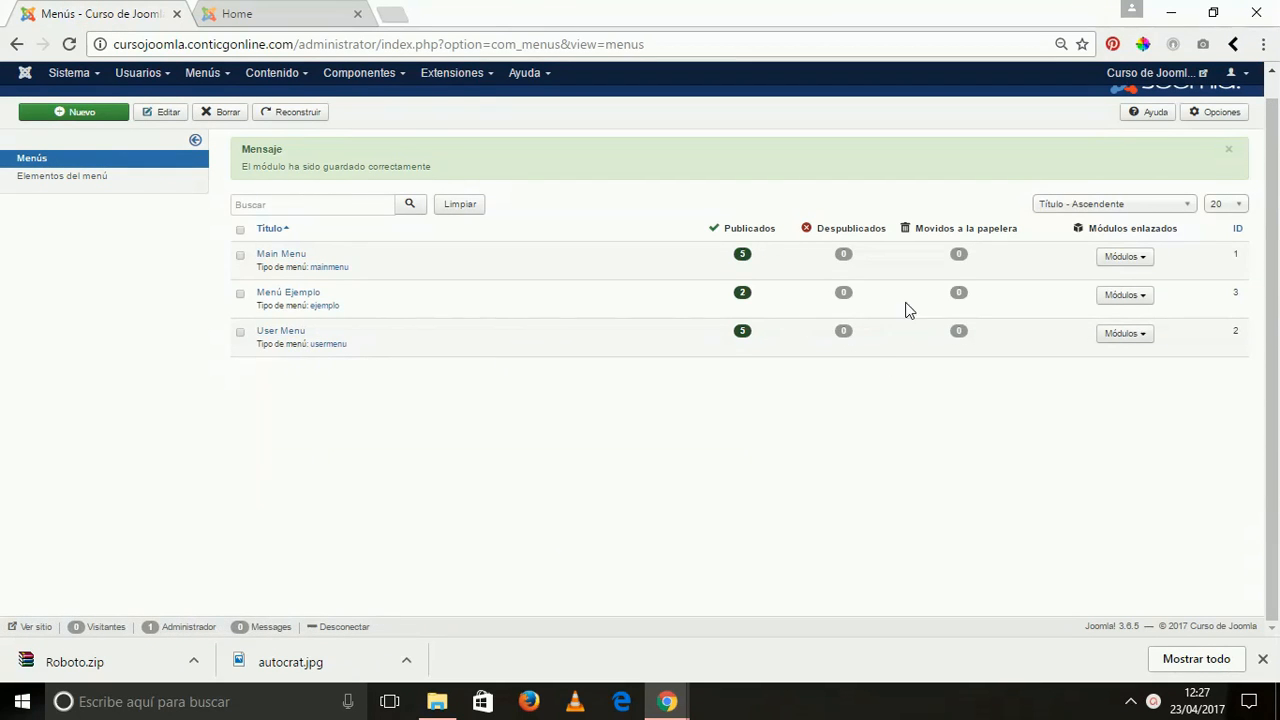
click(1140, 297)
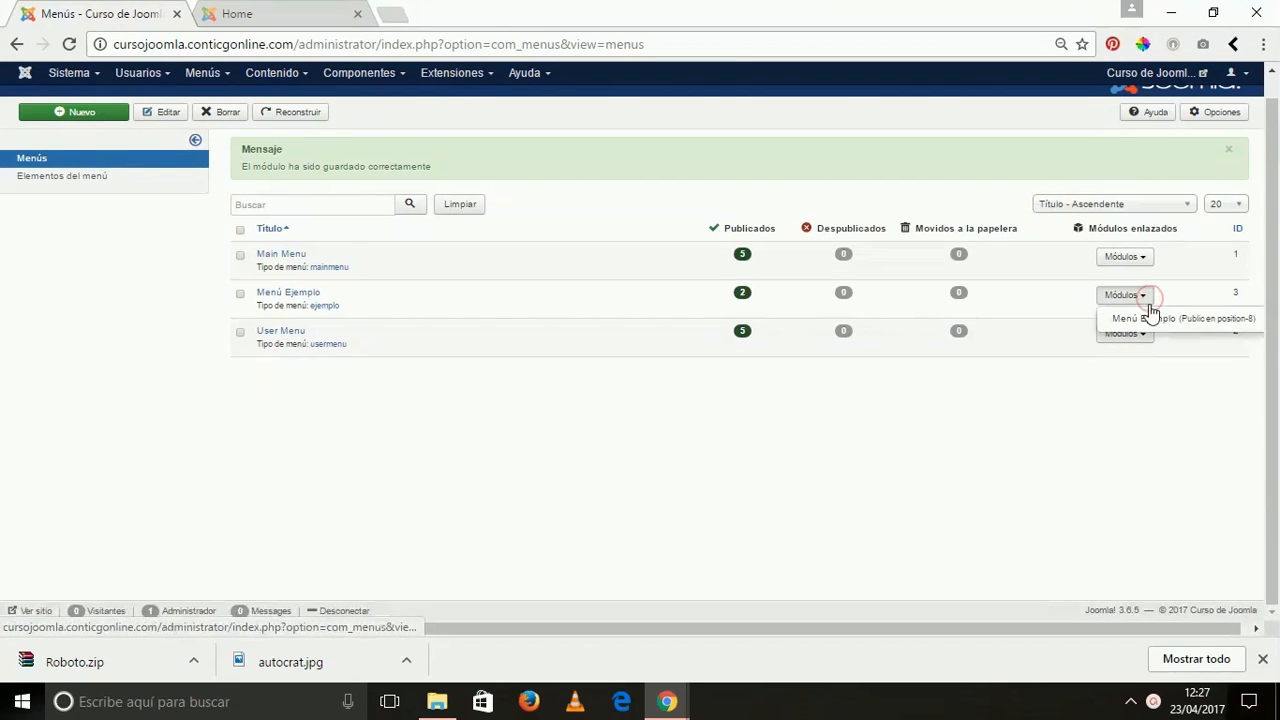
click(1149, 316)
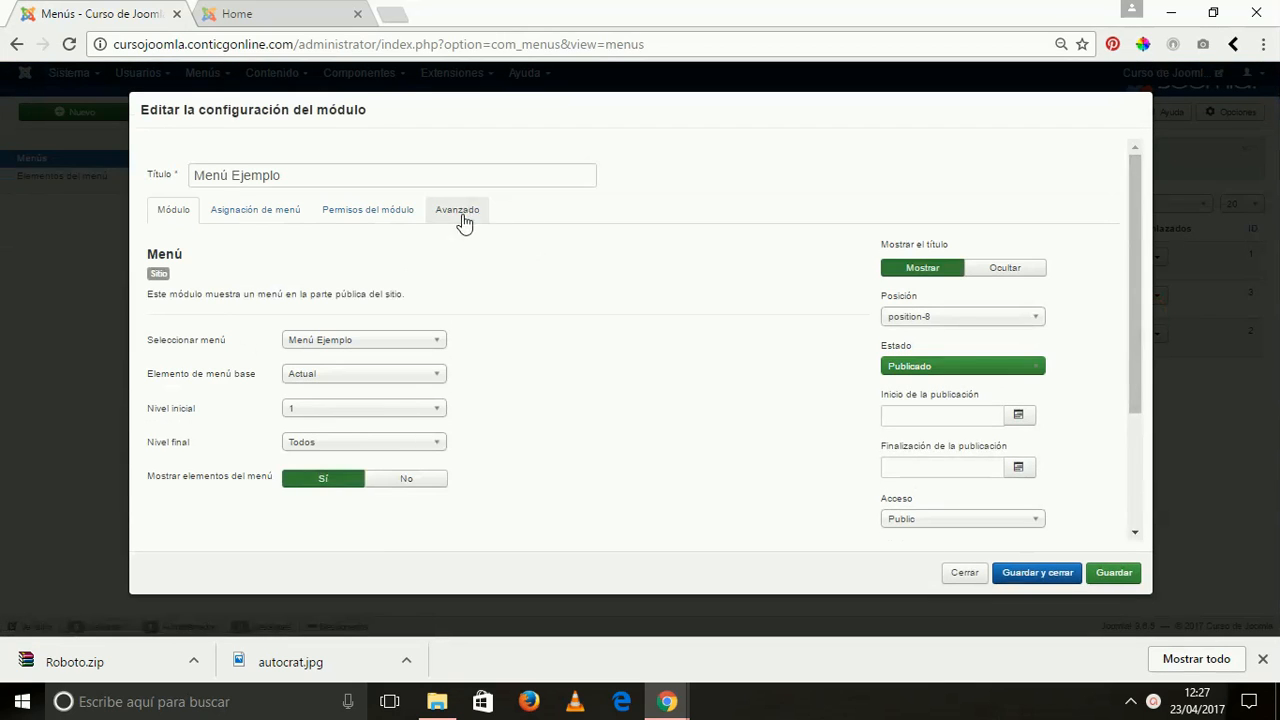
click(458, 213)
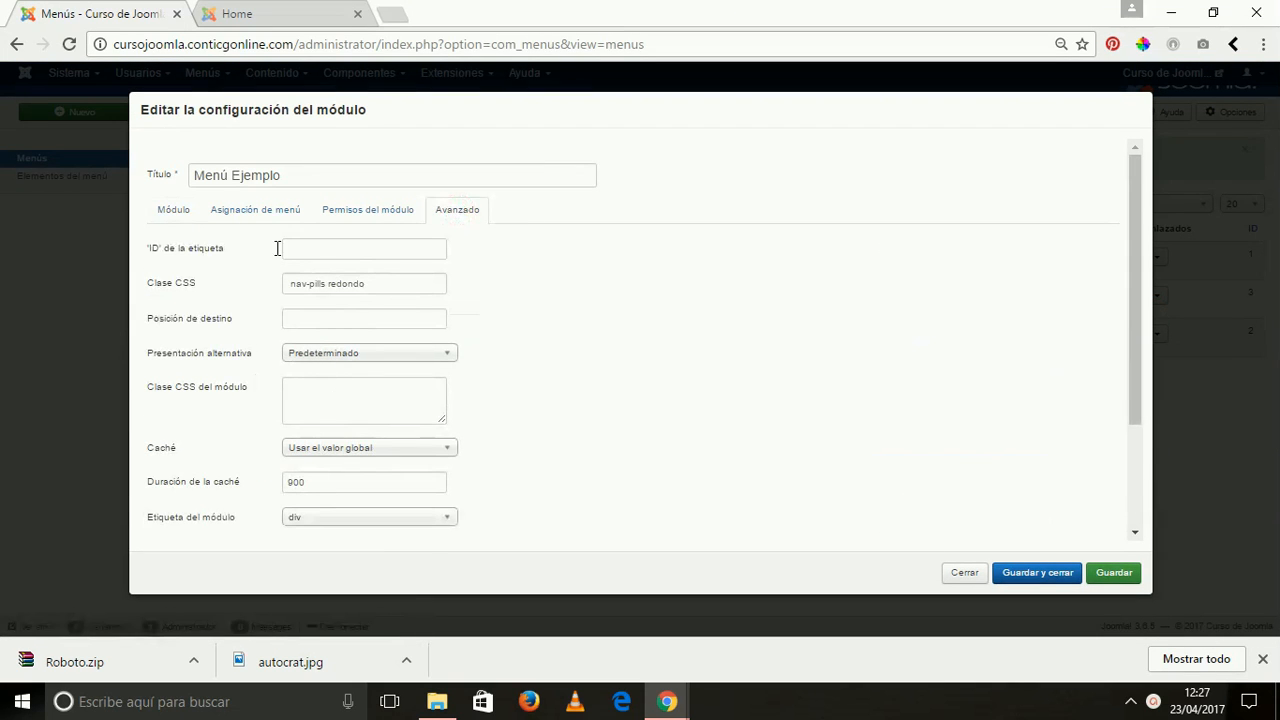
click(173, 210)
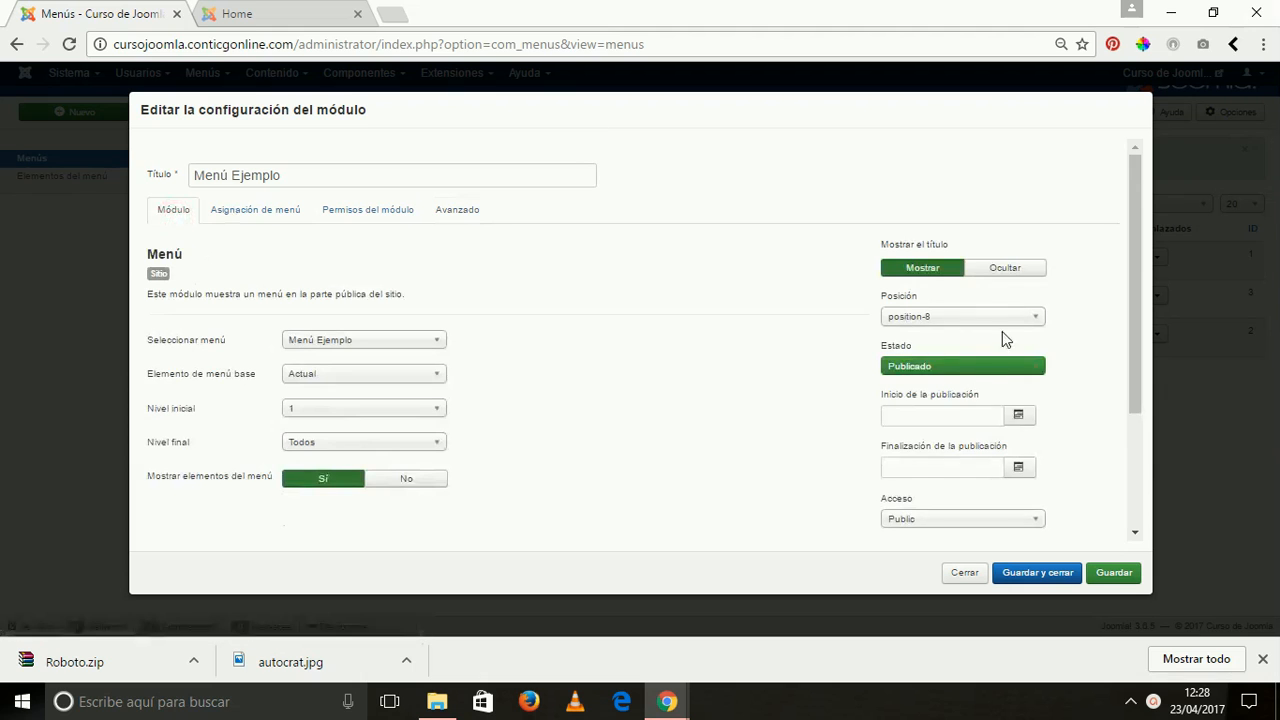
click(1005, 316)
scroll(963, 434, up, 1)
click(934, 523)
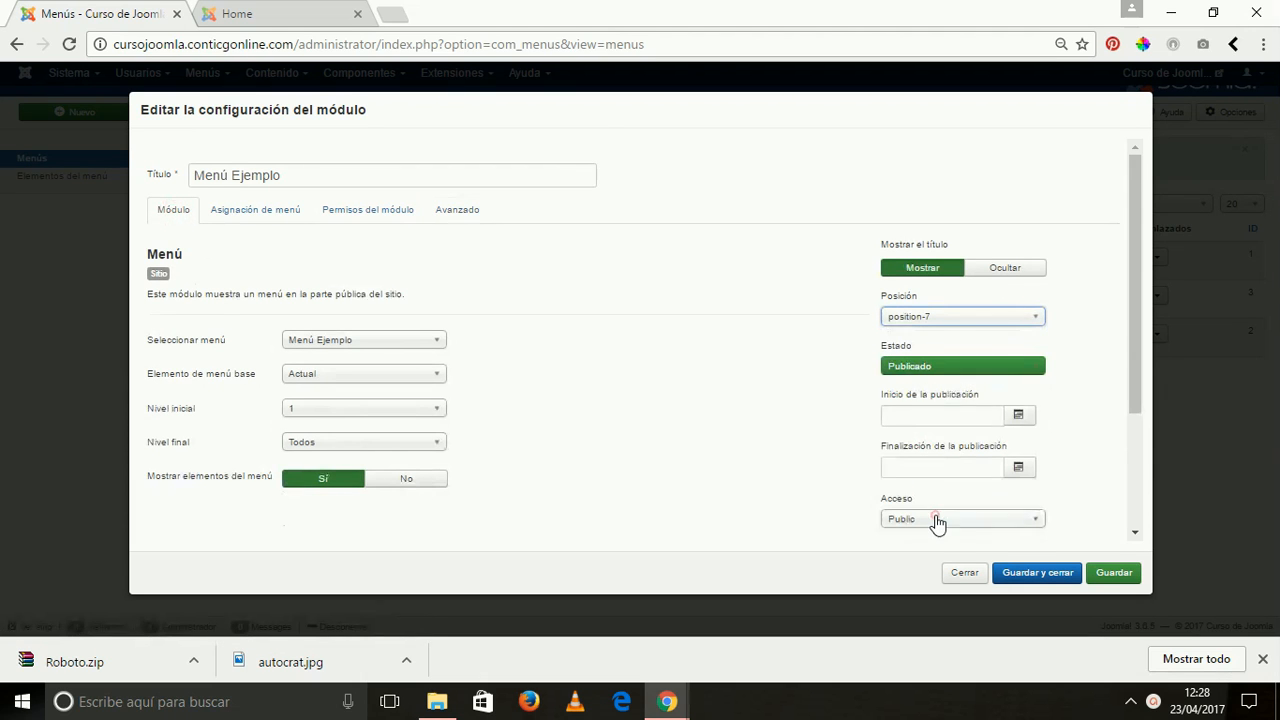
click(1037, 573)
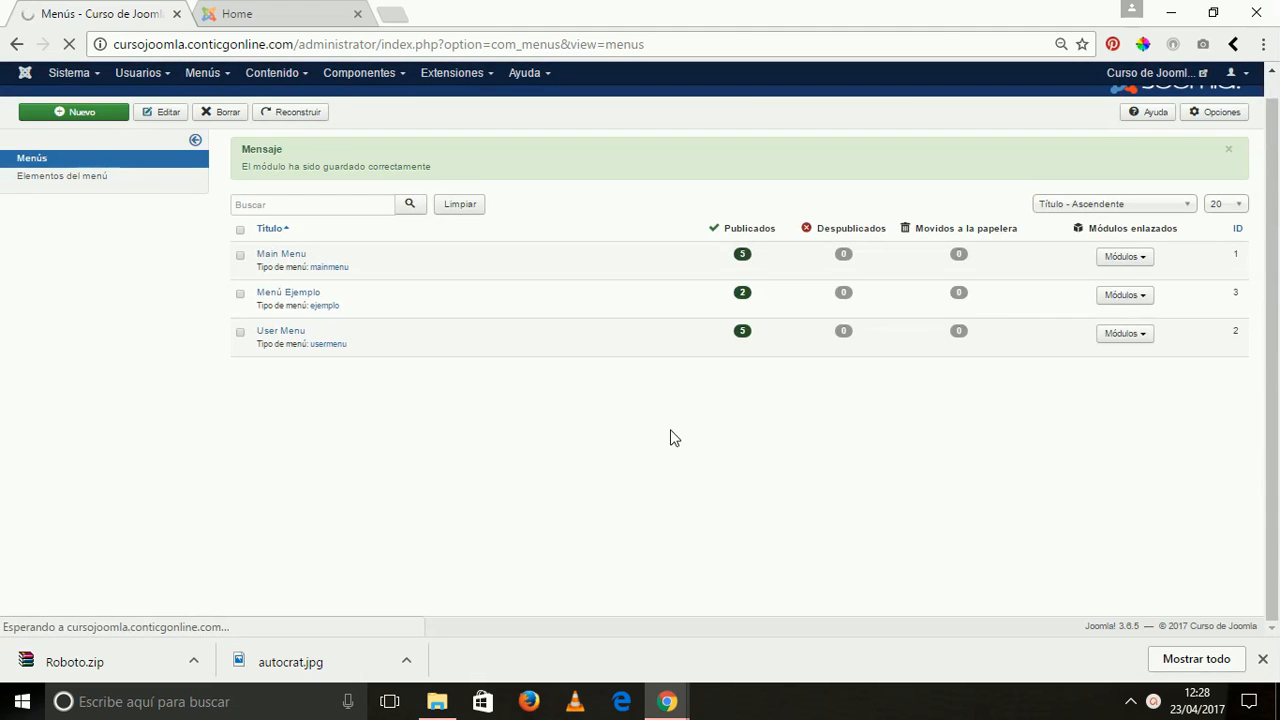
- Reload the public site, check Menú Ejemplo's Buscar and Google pages, and return to Home to review the whole page
click(238, 13)
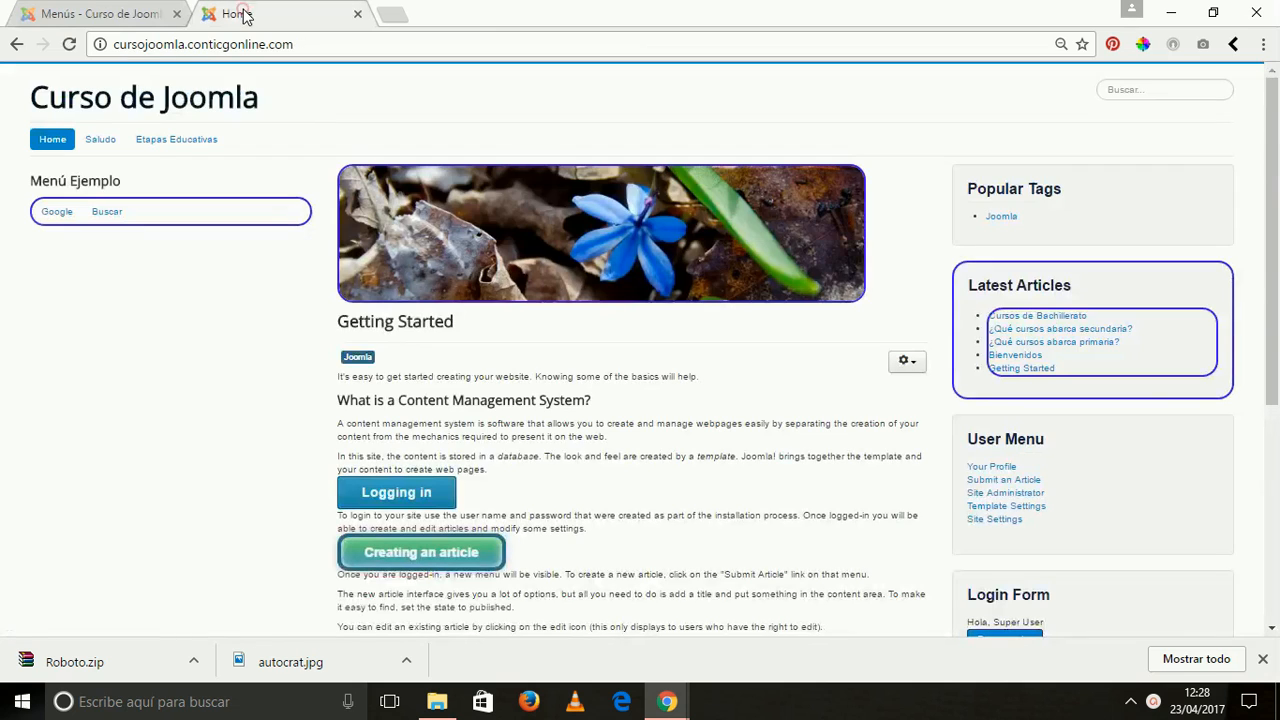
click(70, 44)
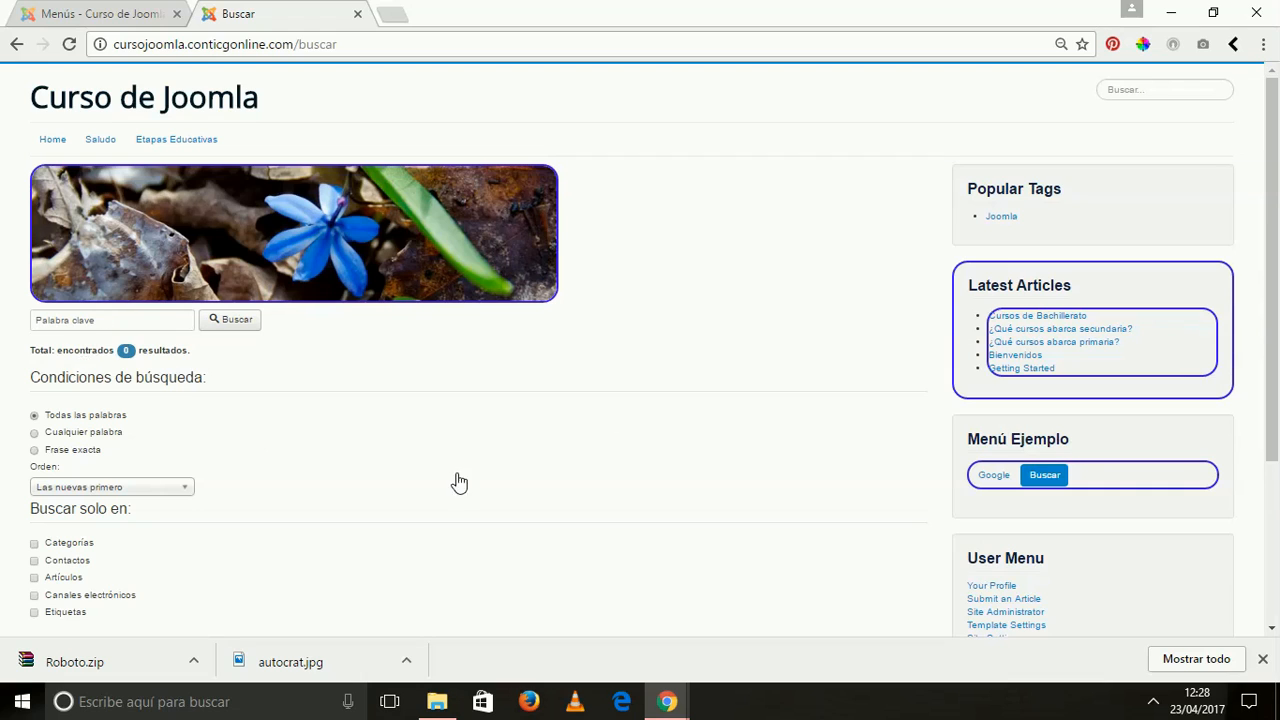
click(991, 476)
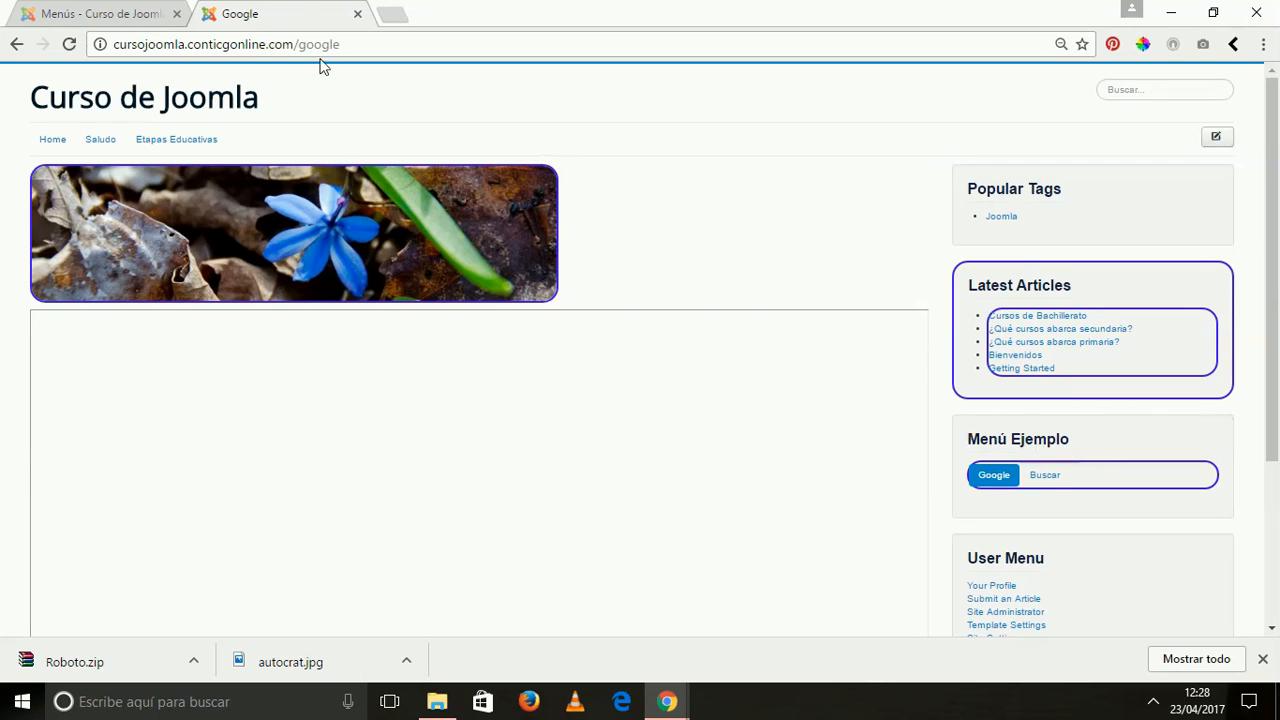
click(55, 140)
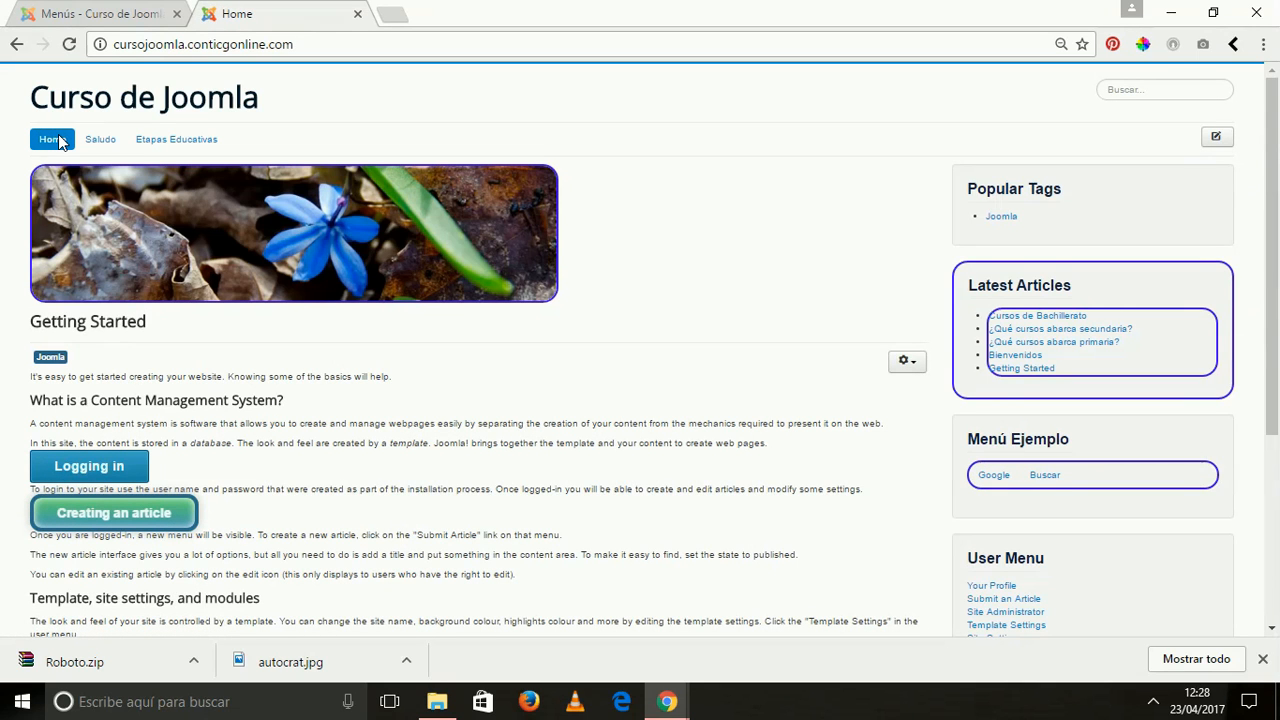
drag(1272, 228, 1277, 330)
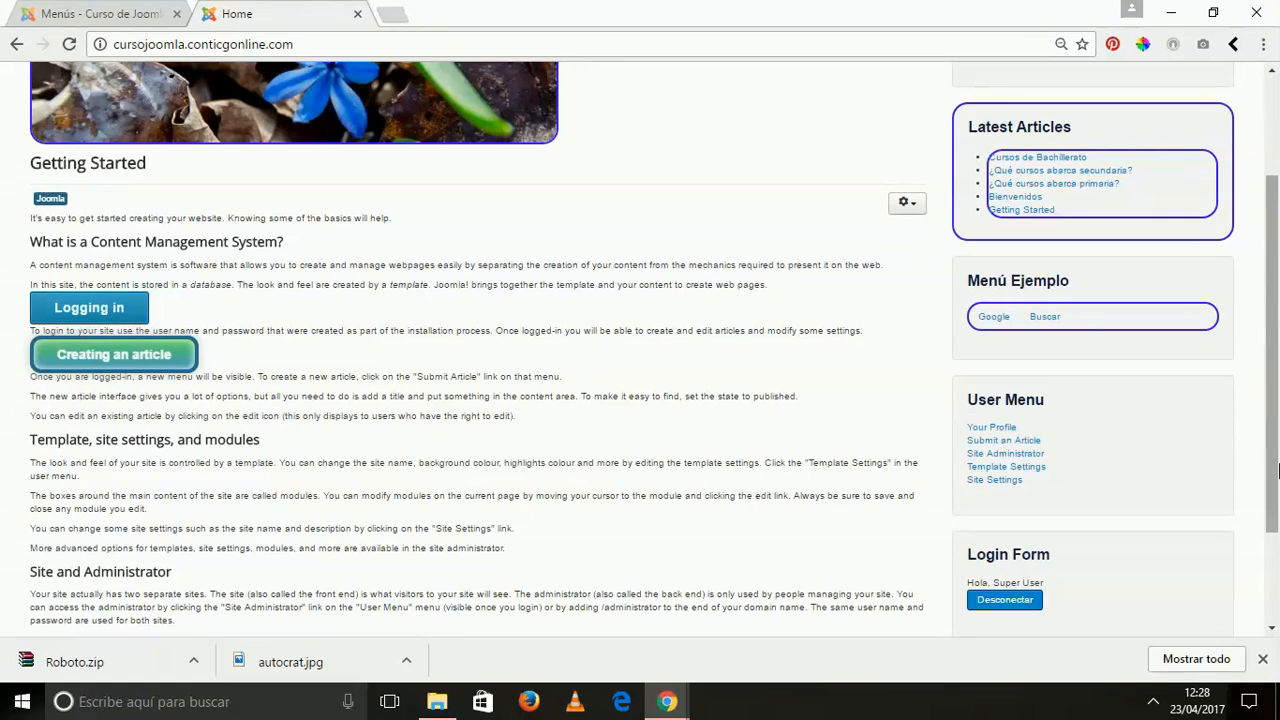
drag(1277, 470, 1277, 560)
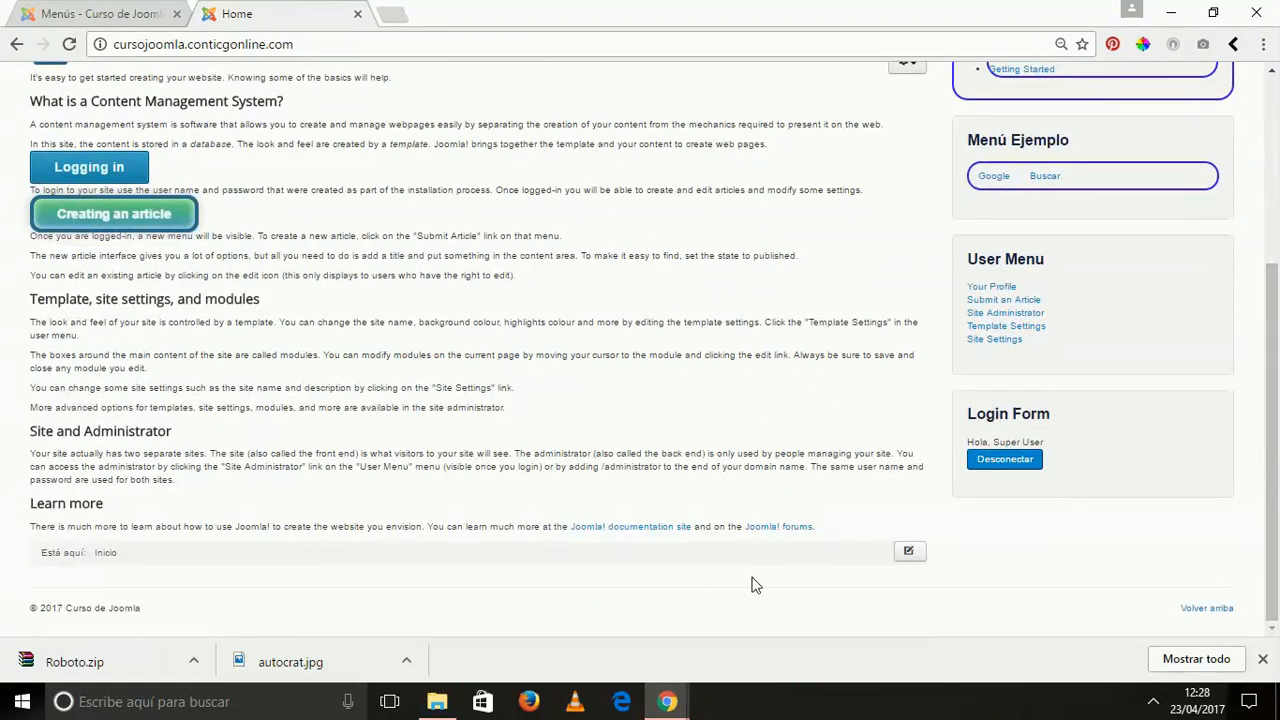